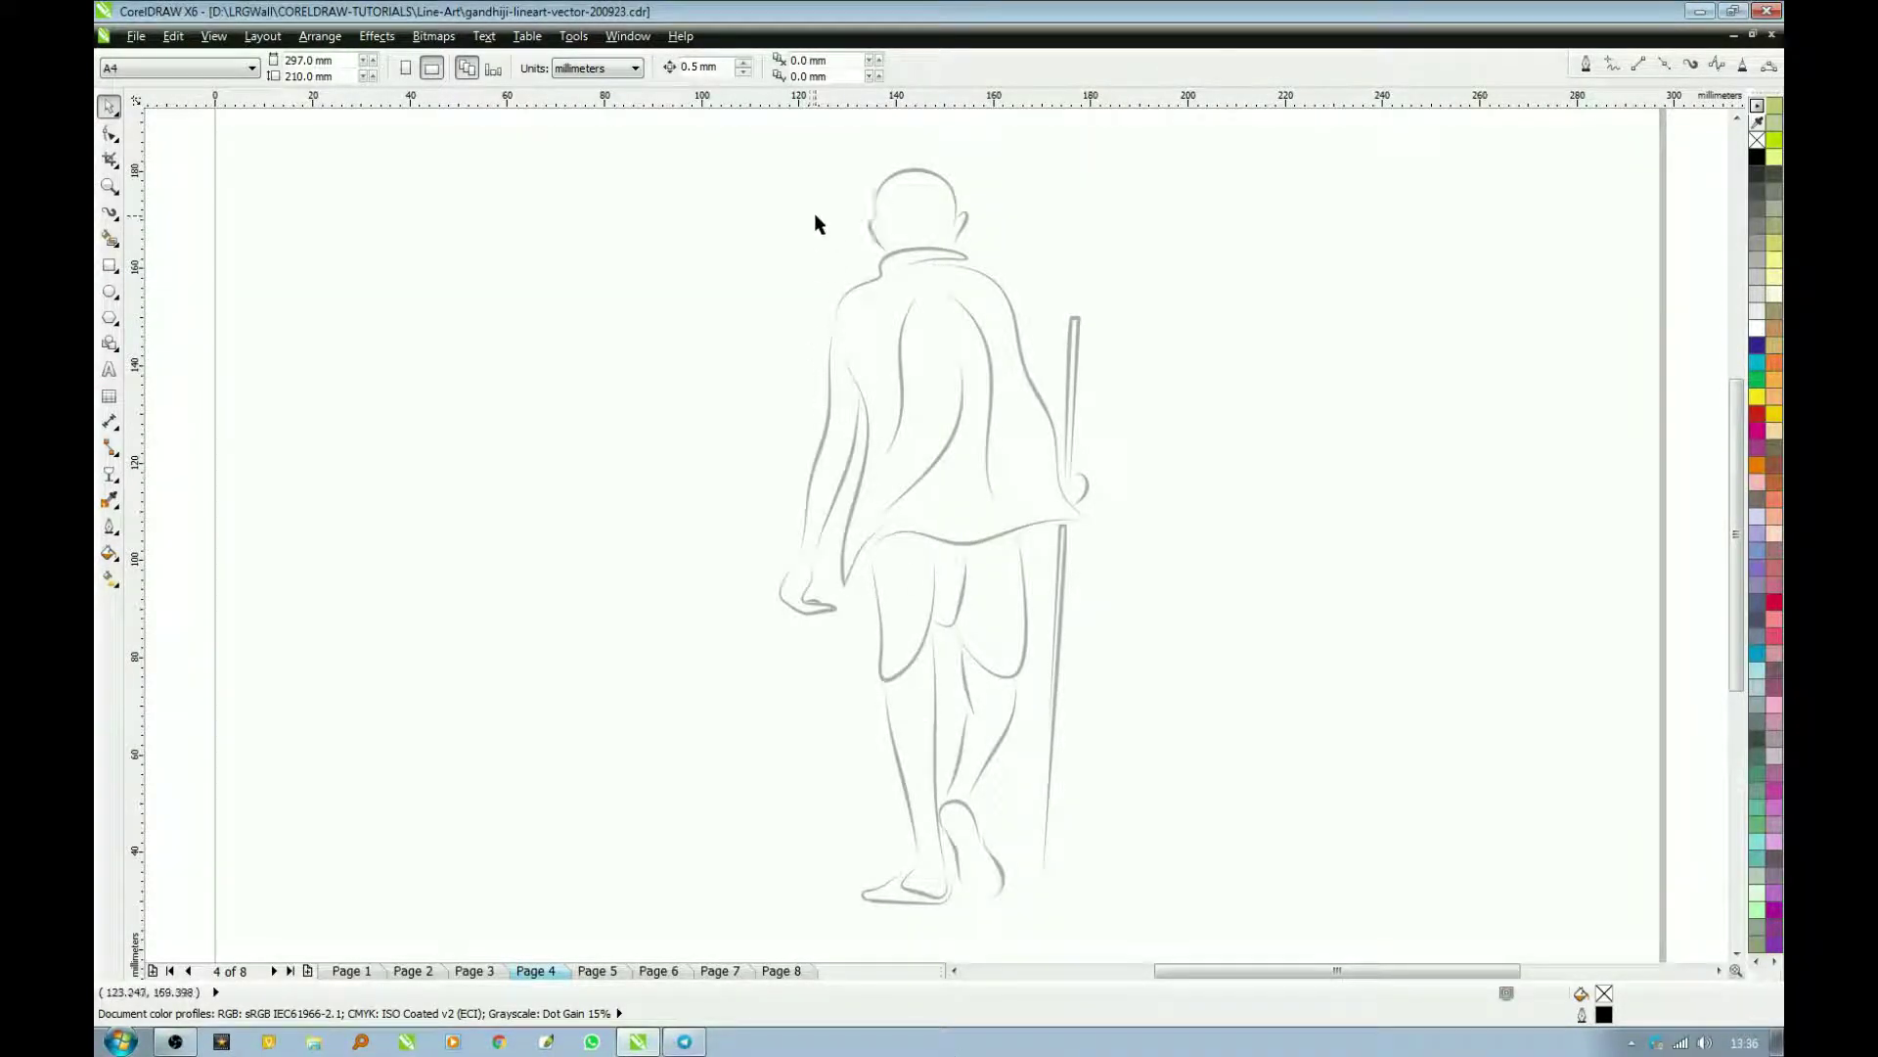
Step: Trace the outlines of the left and right ears on the grey figure with two separate open curves
left_click_drag(792, 147, 1050, 331)
key("F5")
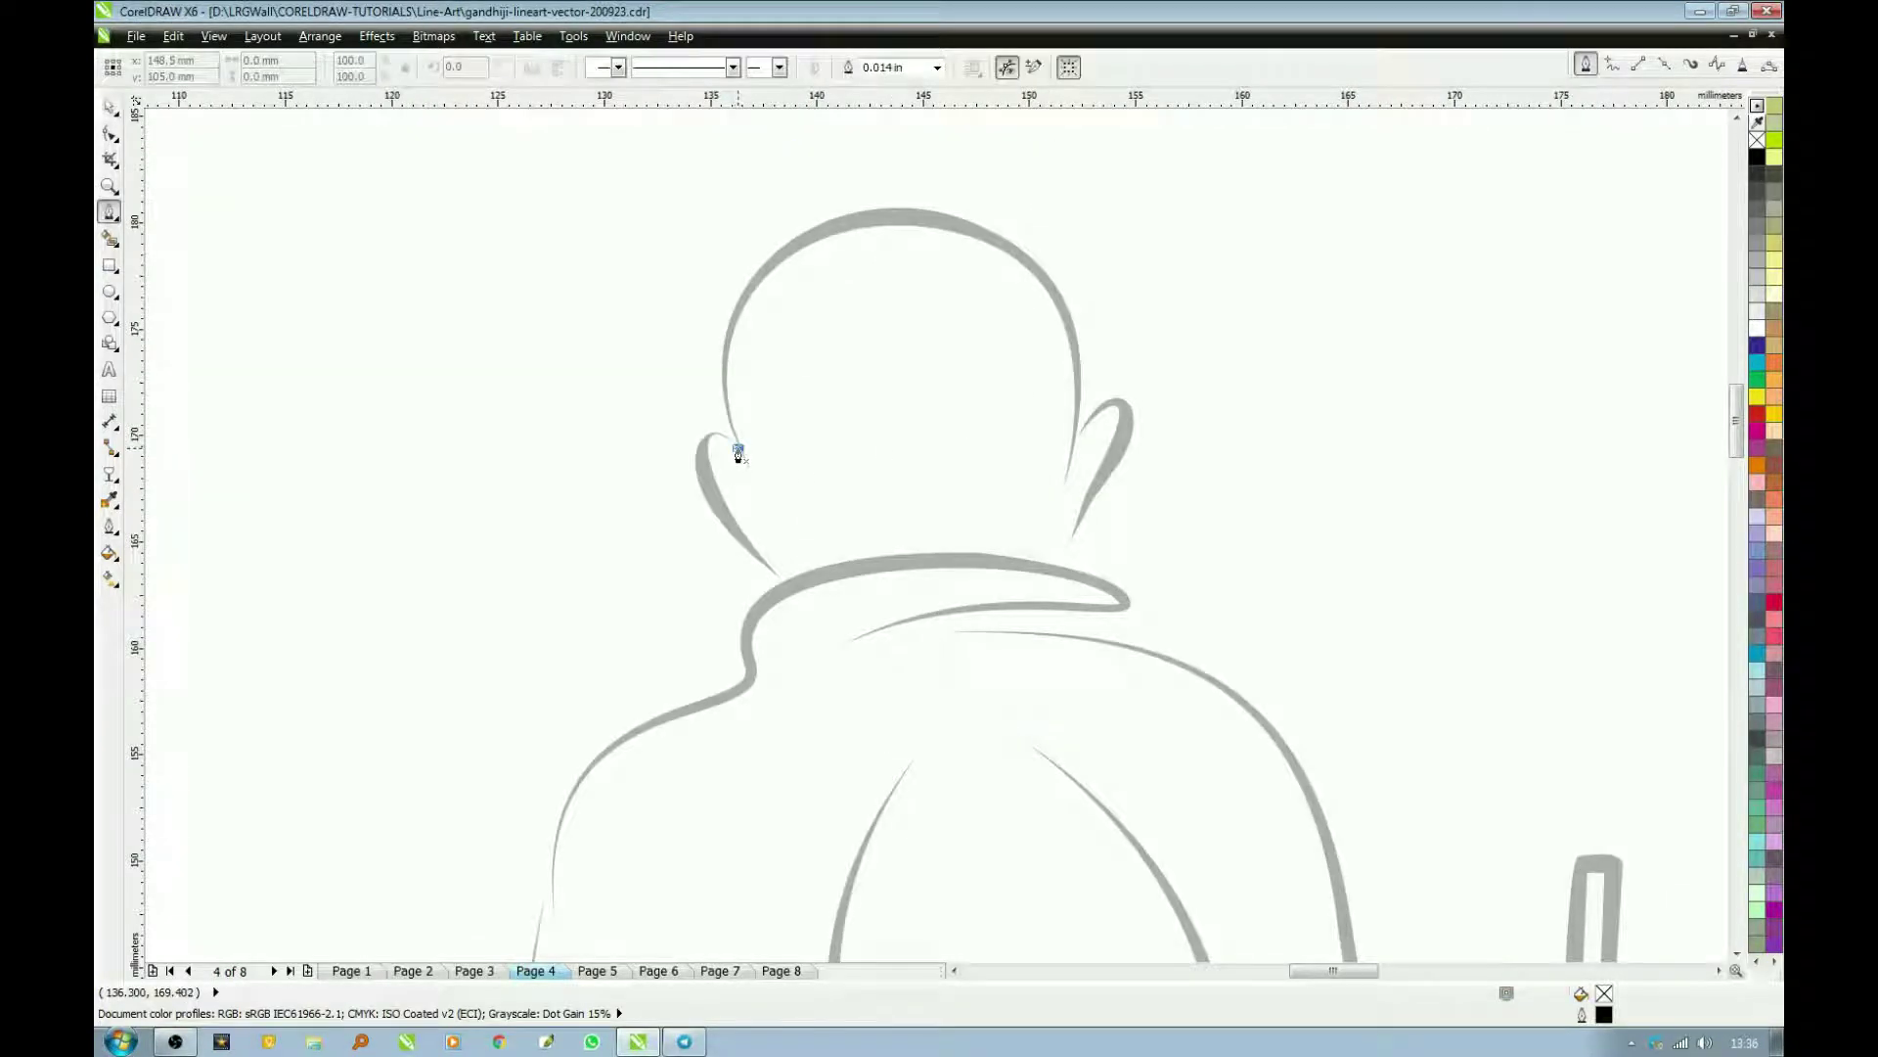
left_click_drag(703, 453, 695, 477)
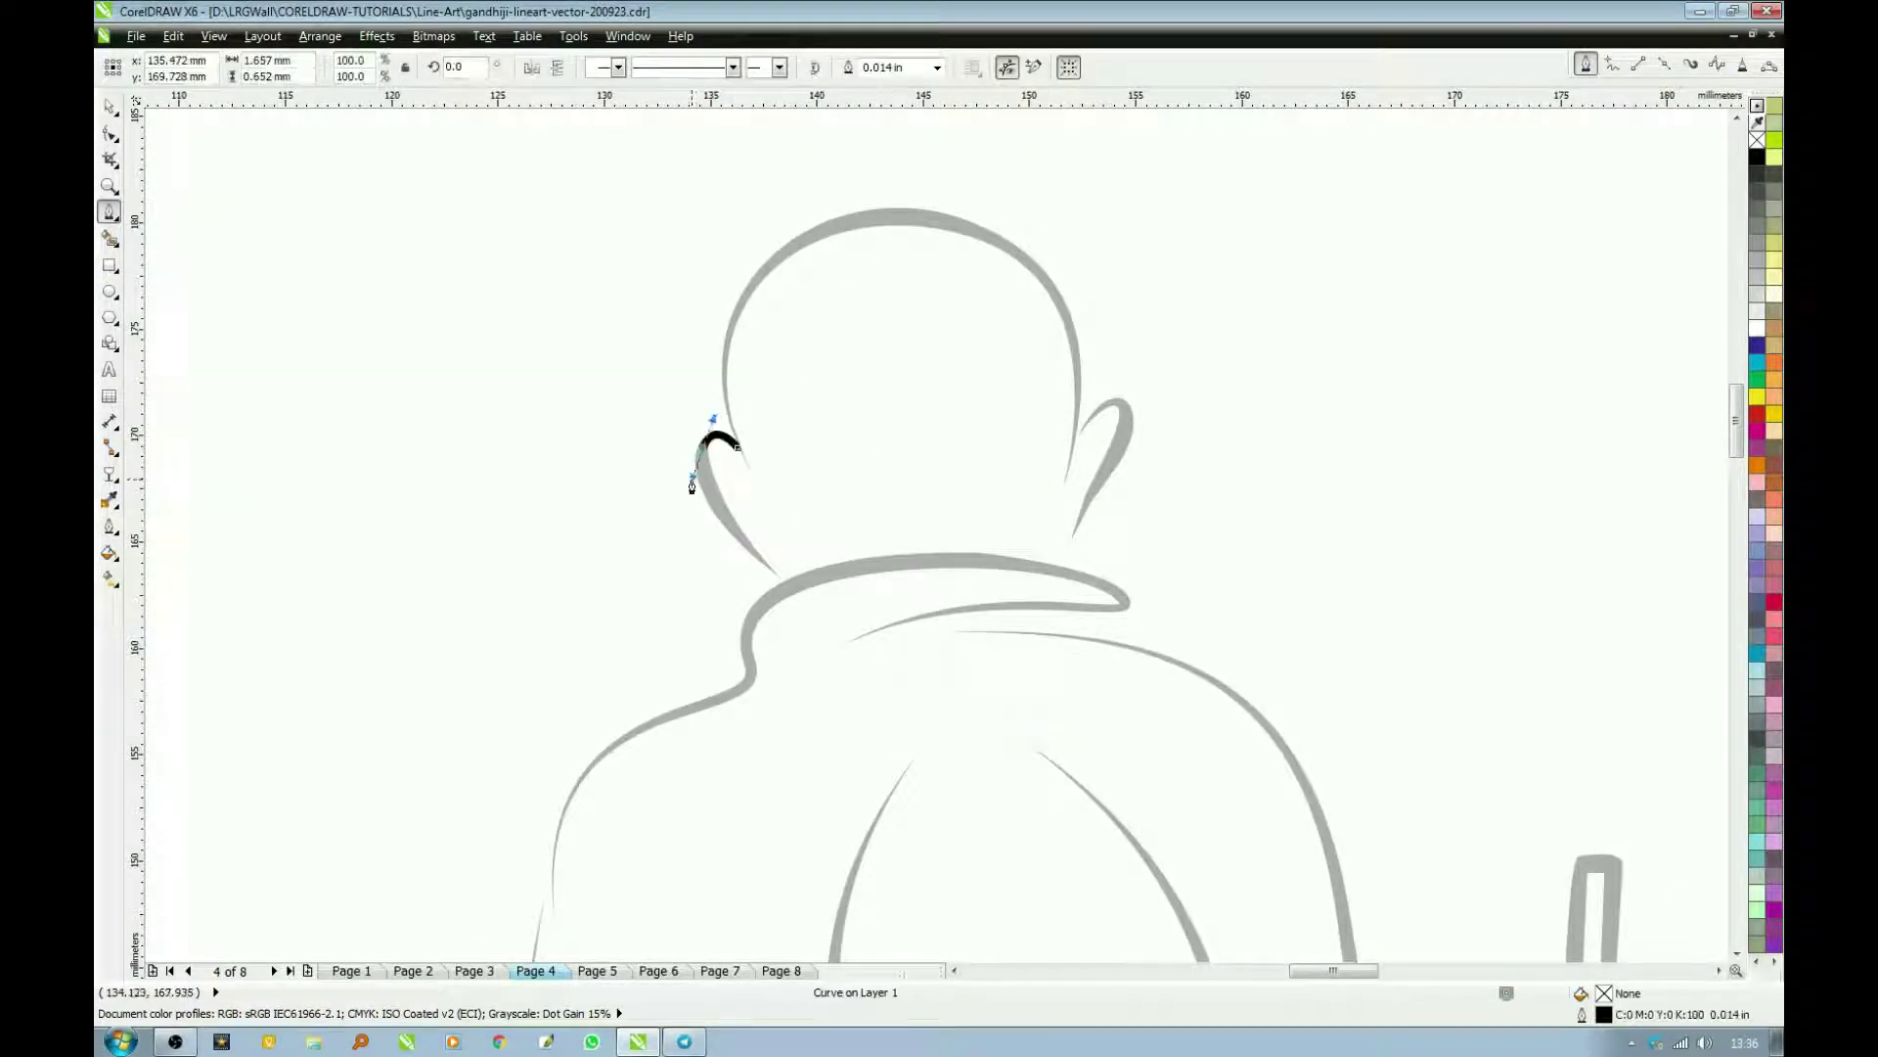
left_click_drag(777, 577, 804, 596)
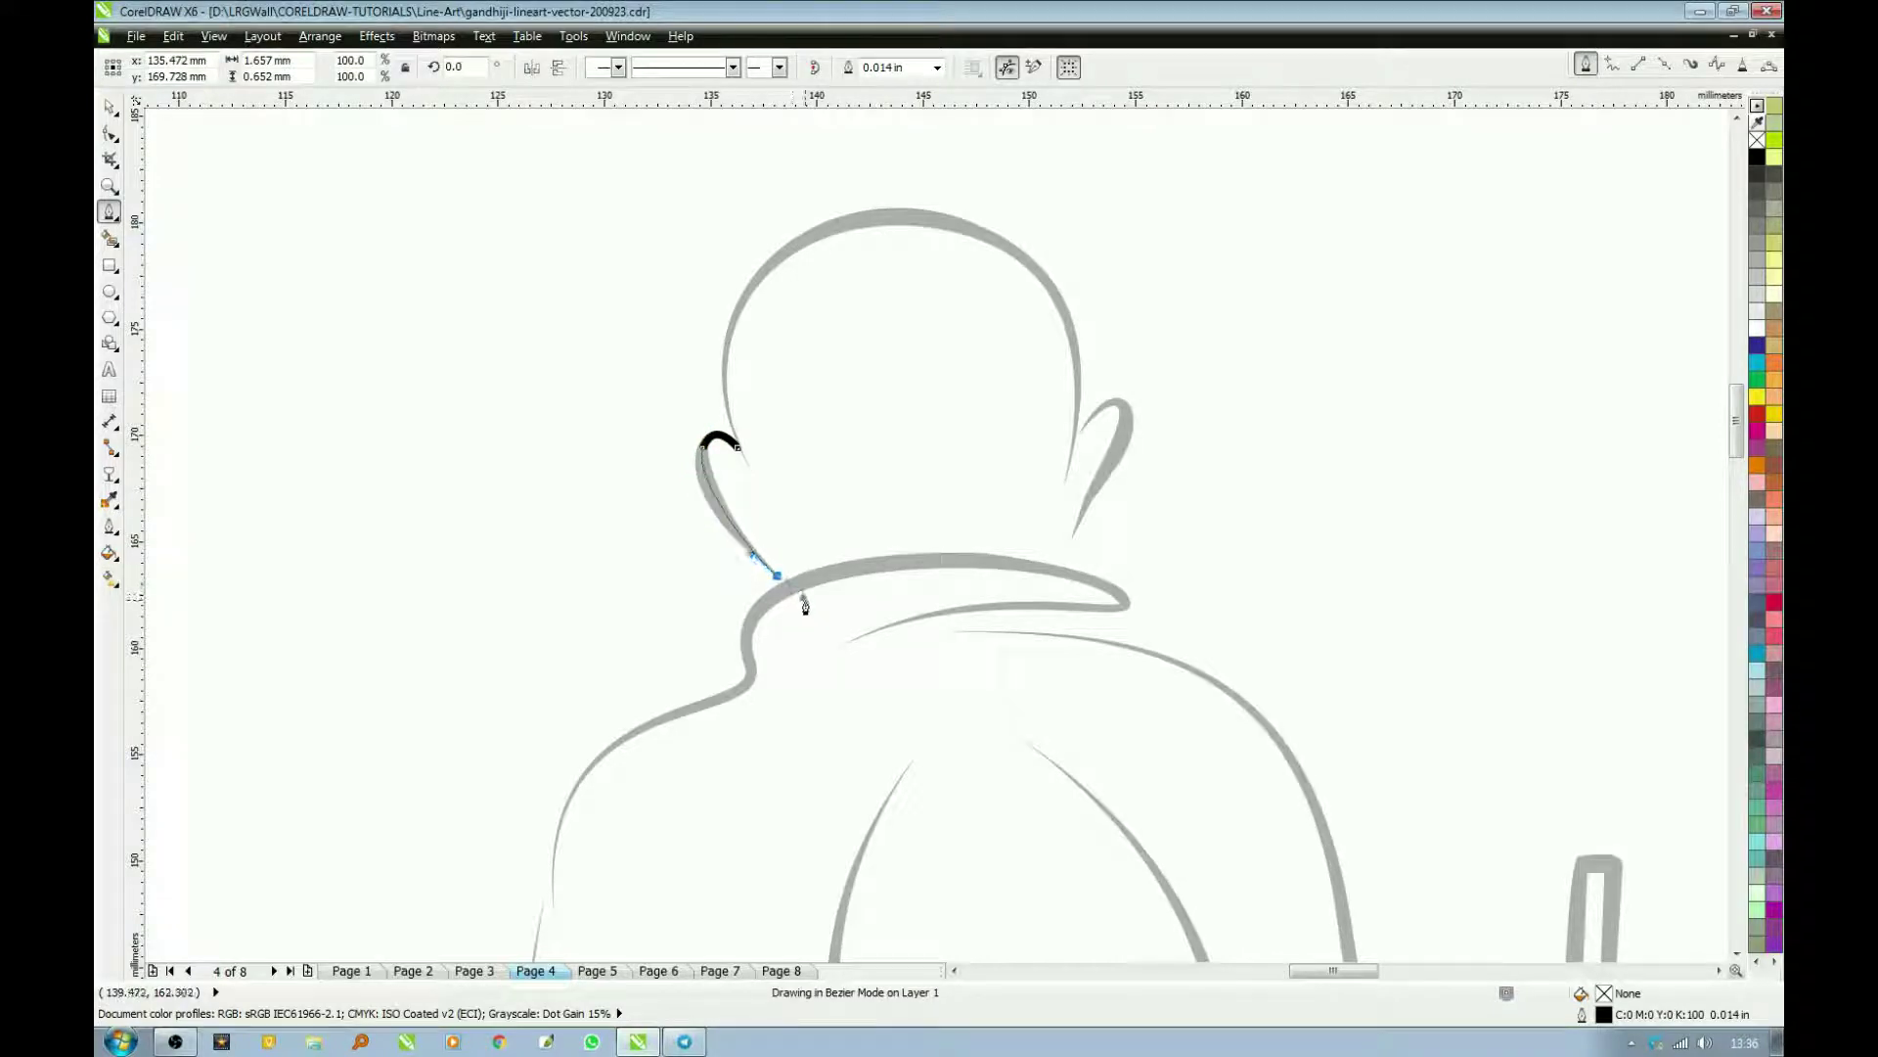
key("space")
left_click(1077, 433)
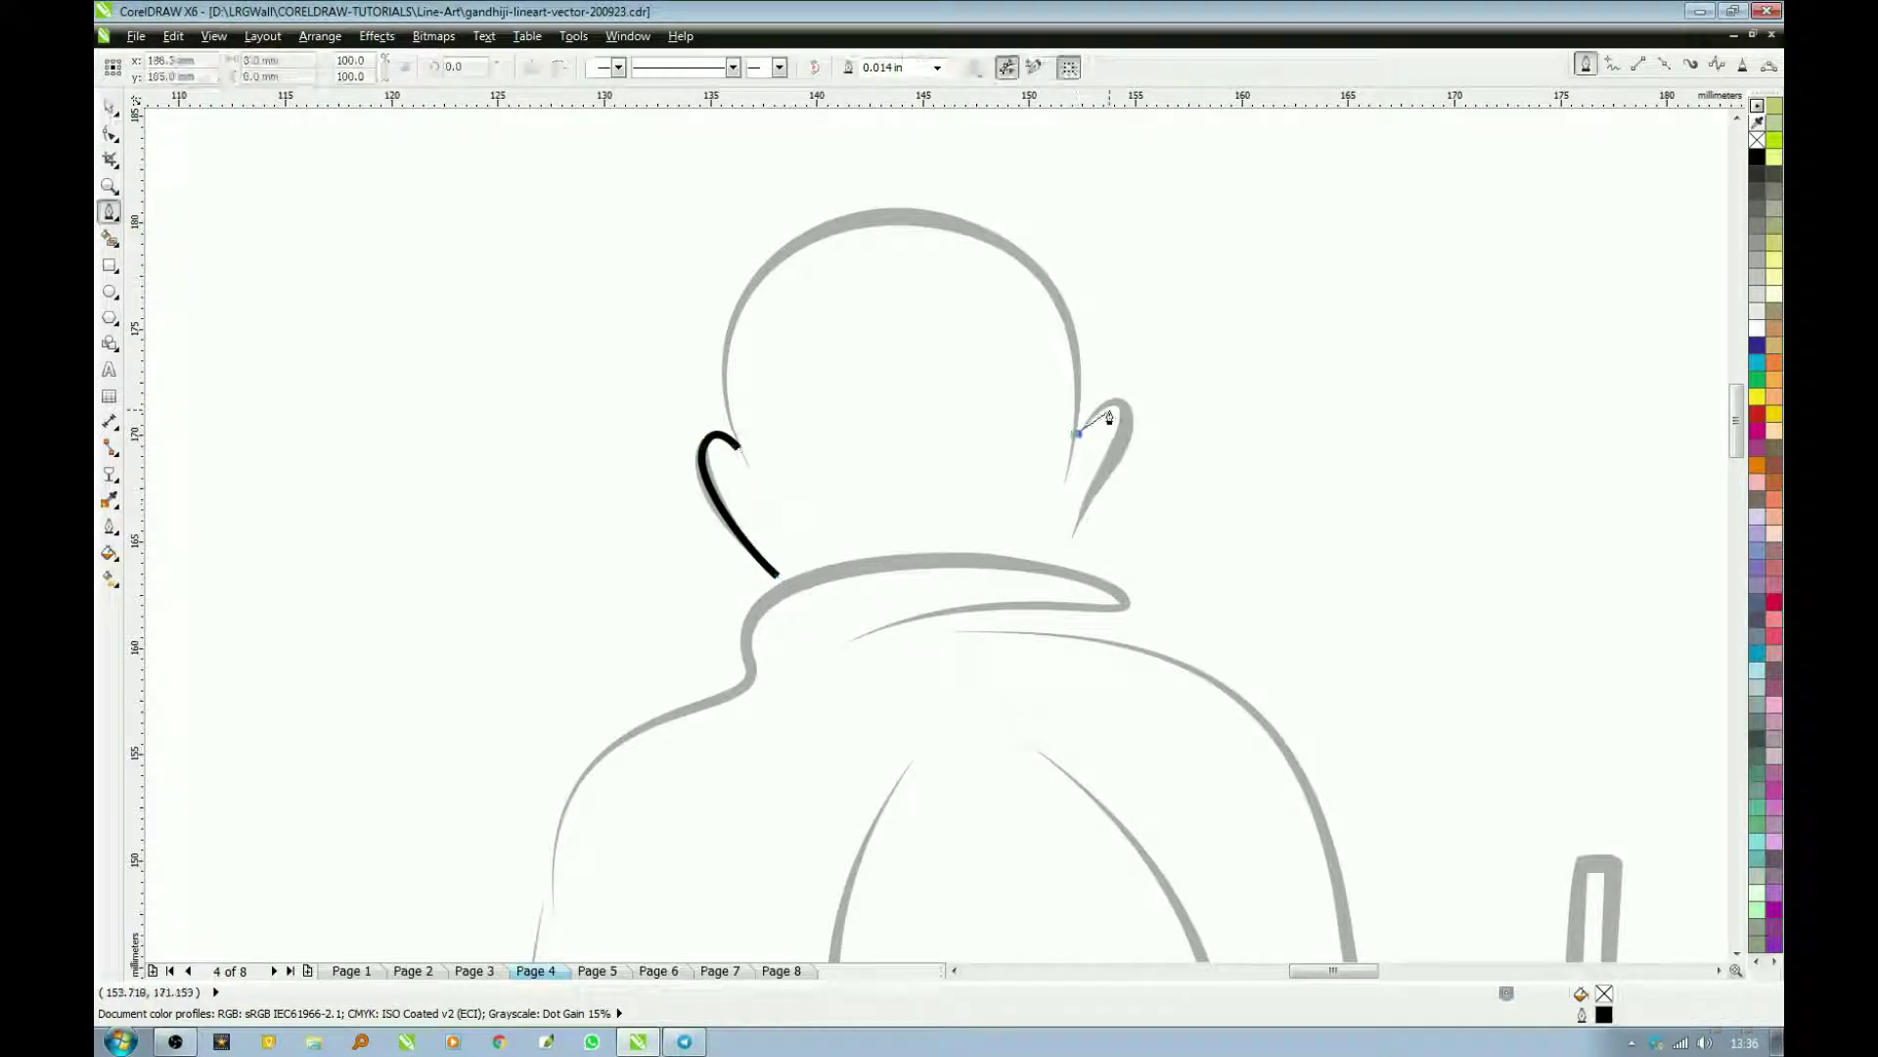
mouse_move(1123, 404)
left_mouse_down()
mouse_move(1137, 421)
mouse_move(1072, 549)
left_mouse_up()
key("space")
Step: Trace the head outline as one open curve from beside the right ear over the crown to the left ear
left_click(1060, 506)
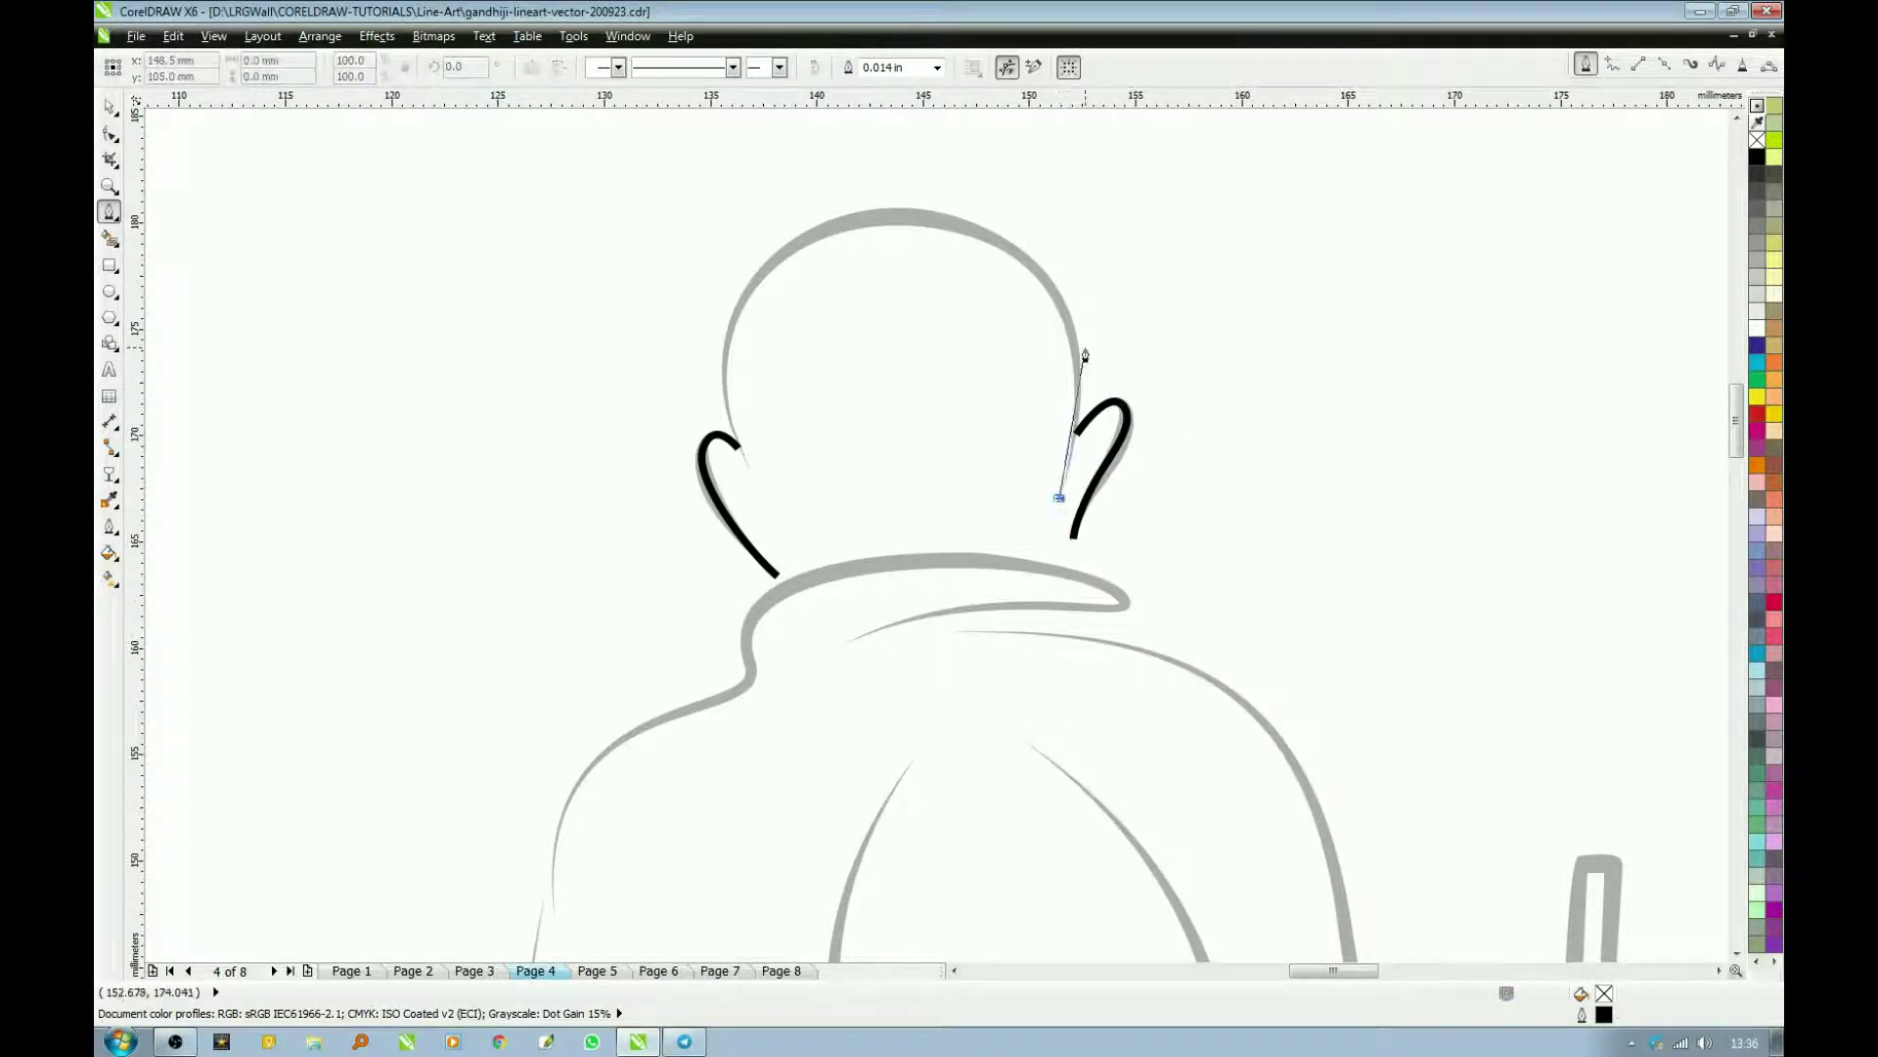
left_click_drag(1059, 311, 1027, 265)
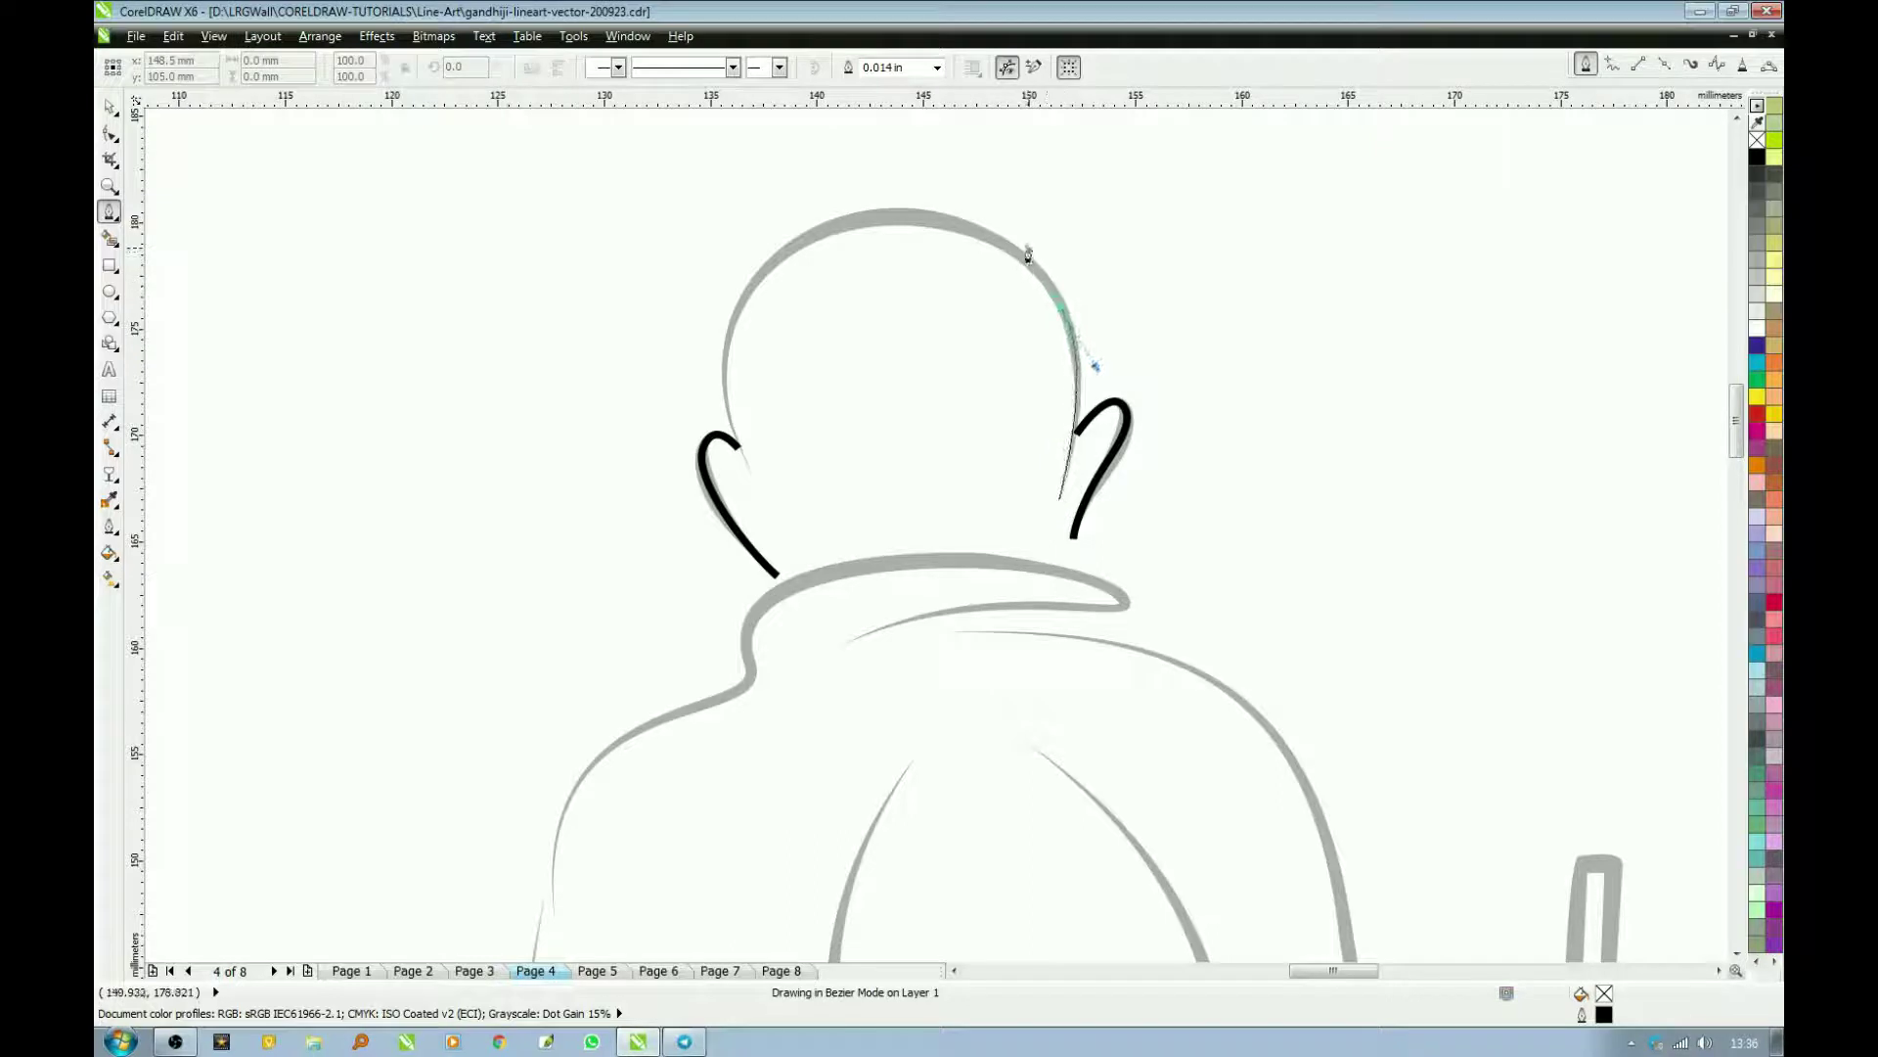
left_click_drag(867, 219, 772, 232)
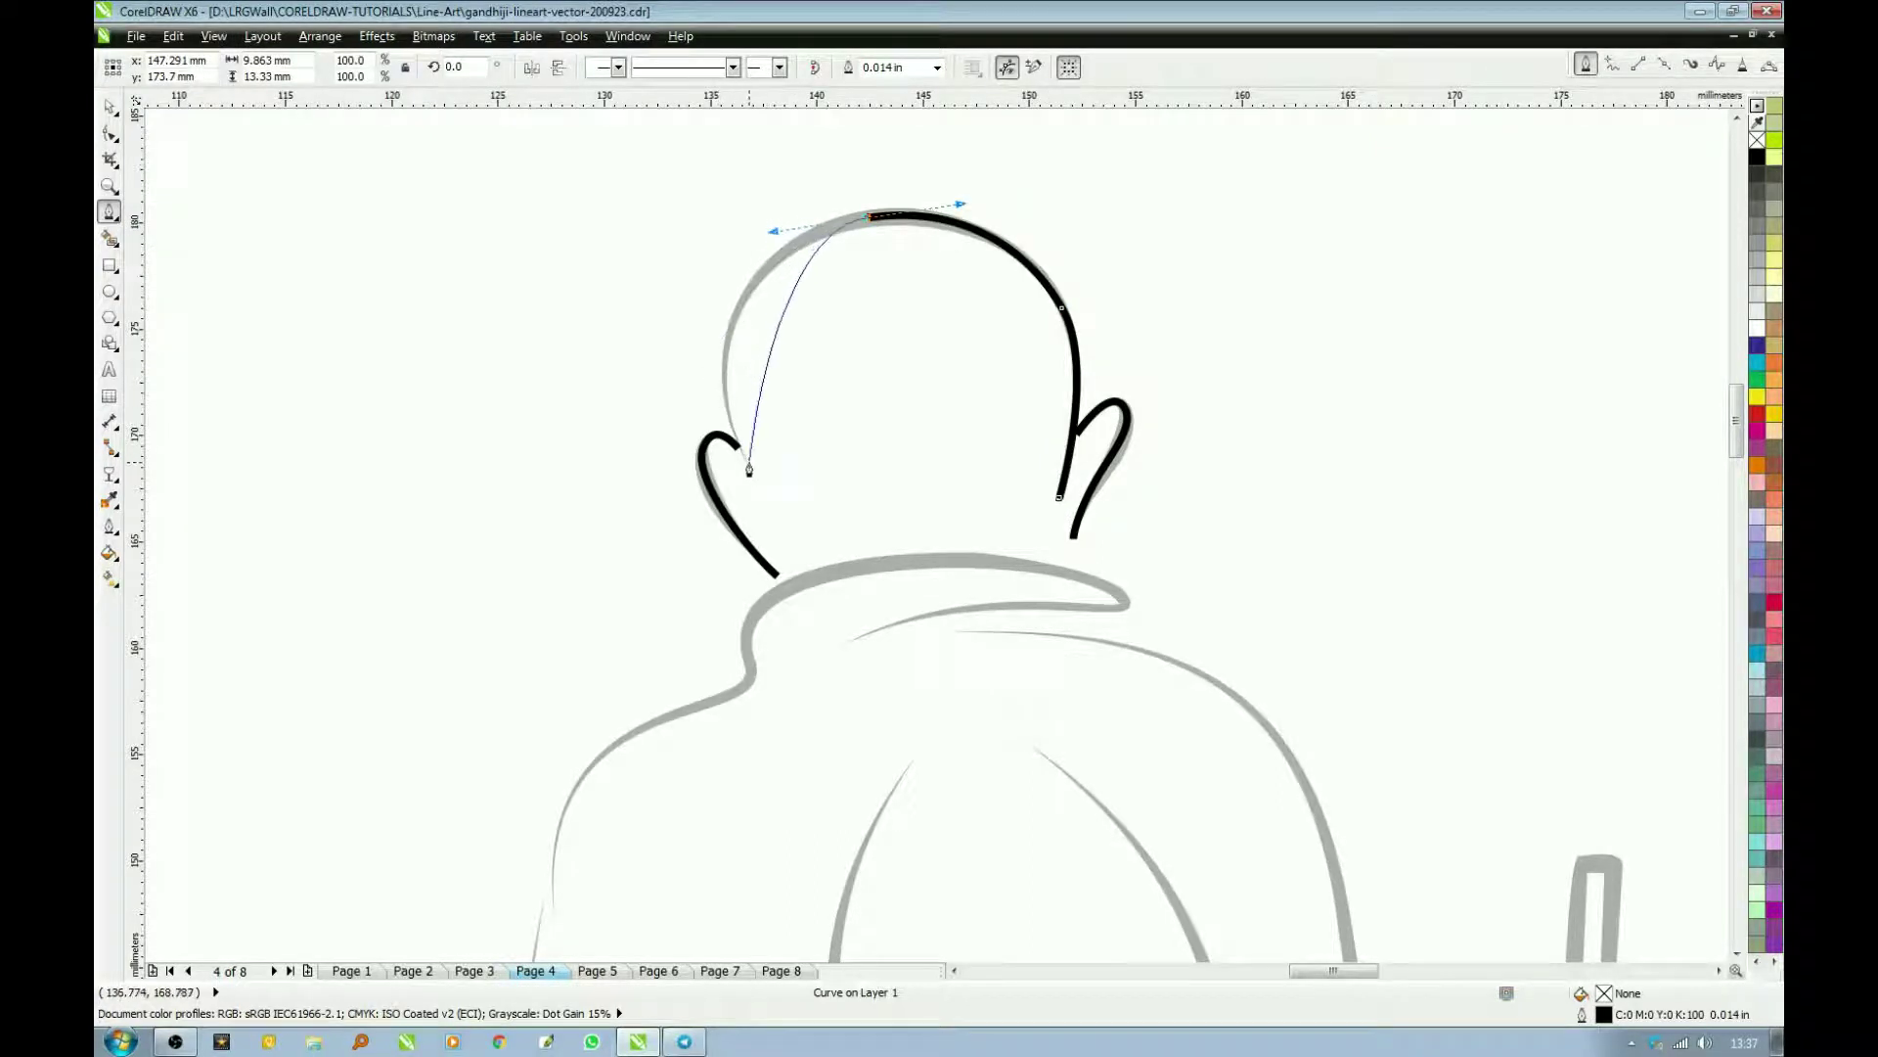
left_click_drag(730, 335, 721, 380)
left_click_drag(751, 473, 782, 528)
key("space")
key("Escape")
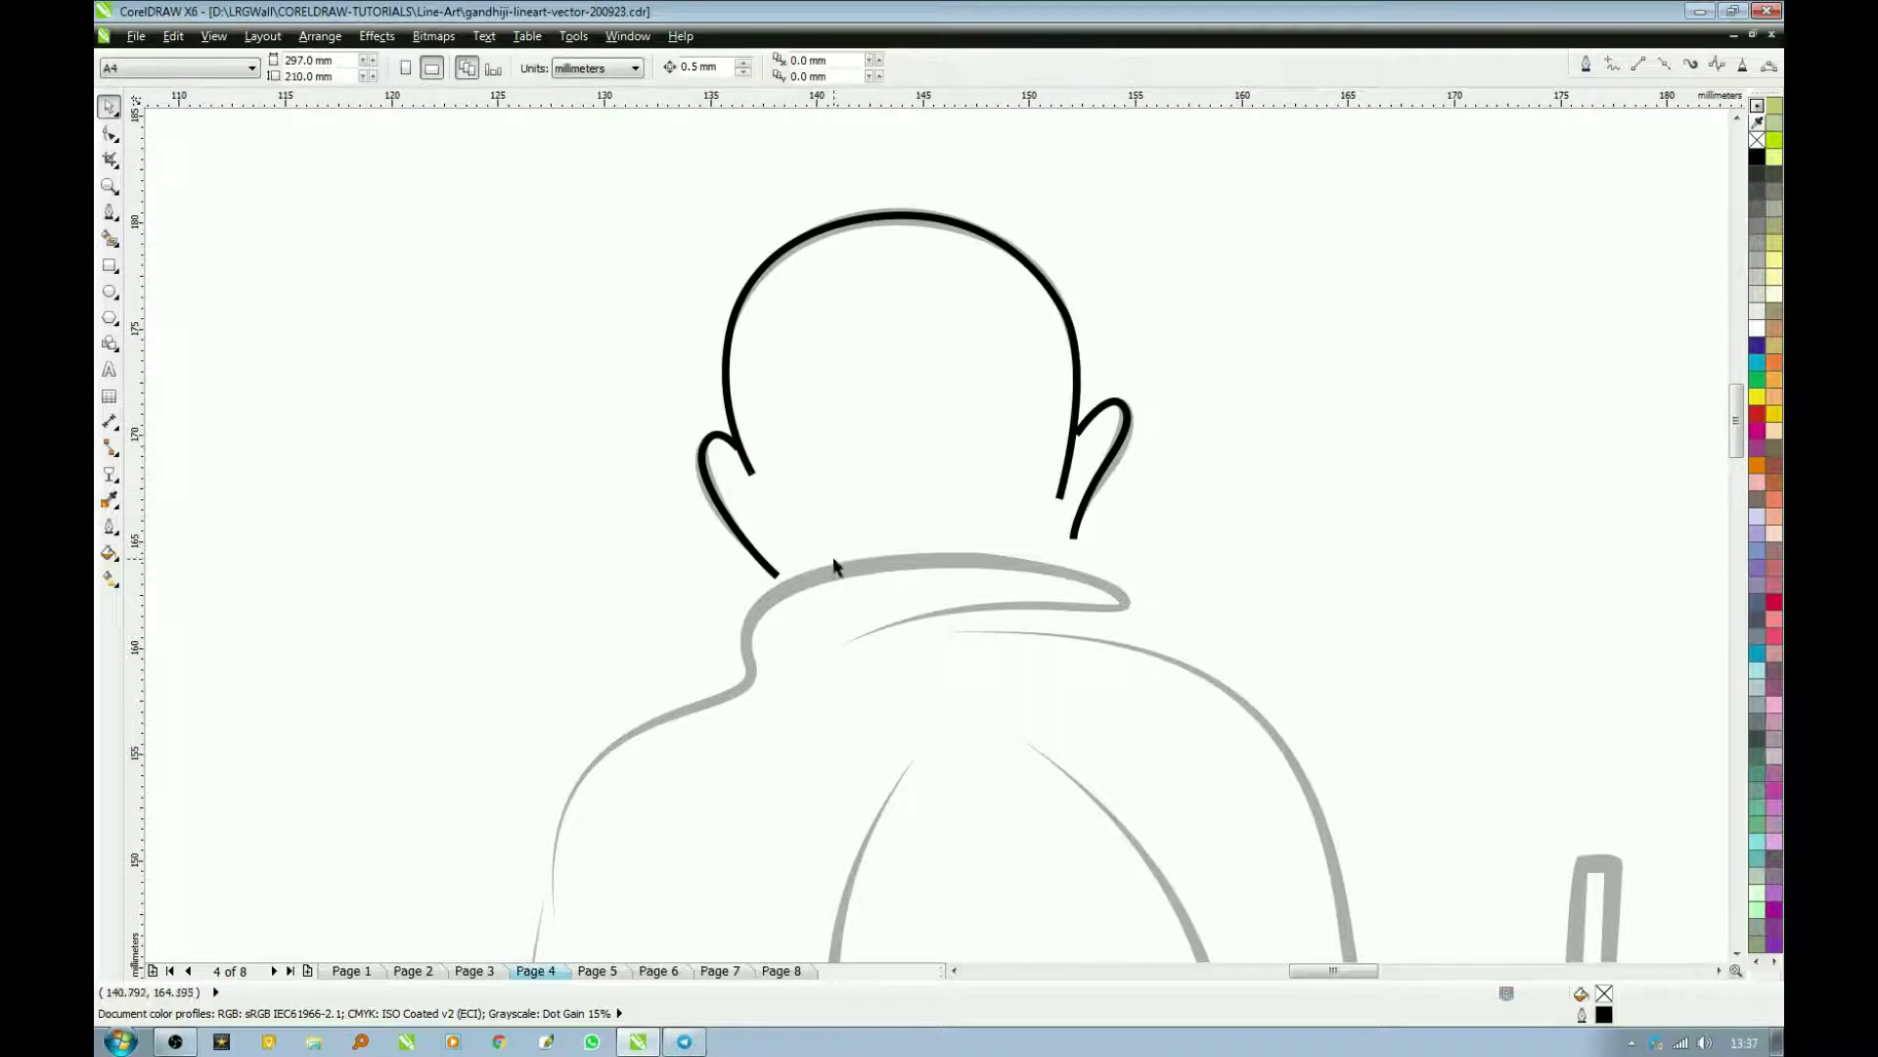
Step: Trace the shawl's collar and the left shoulder as one continuous open curve, about 27 mm wide and 16 mm high
scroll(896, 693, "down", 3)
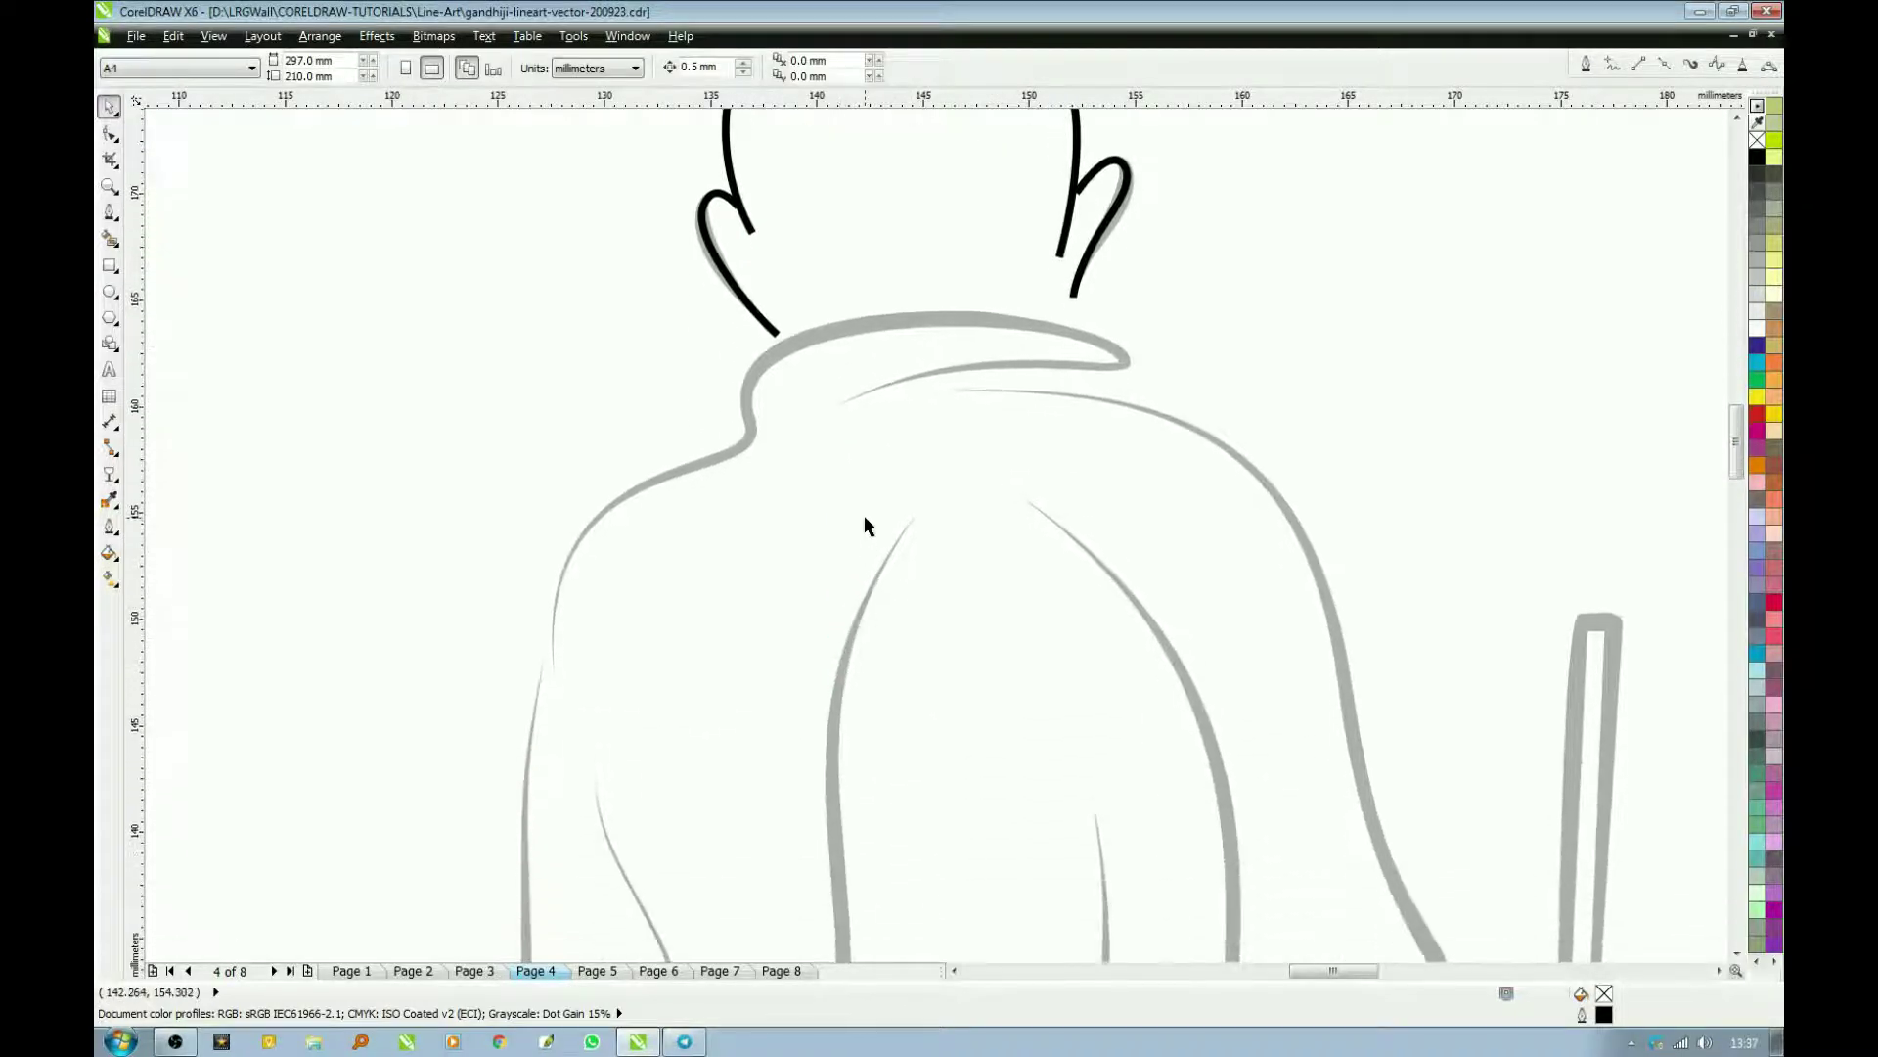
key("space")
left_click_drag(986, 365, 1114, 342)
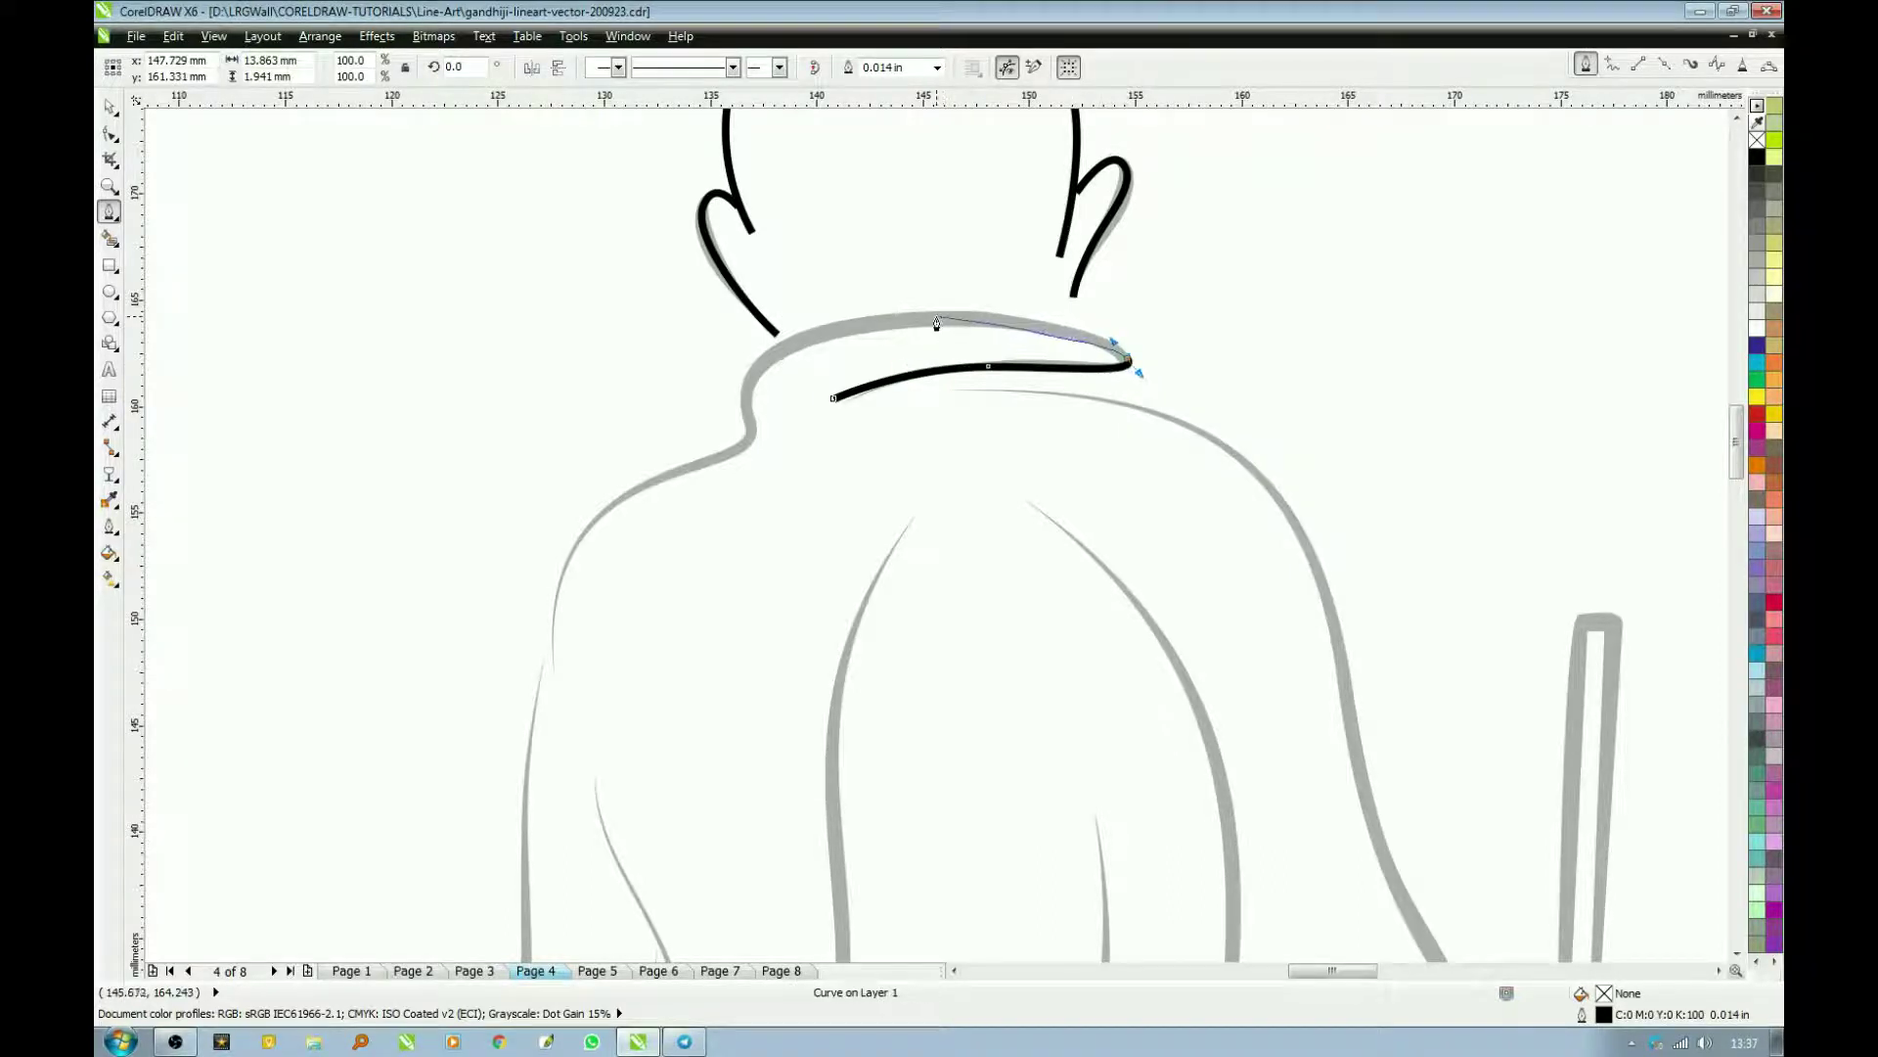
left_click_drag(936, 324, 826, 332)
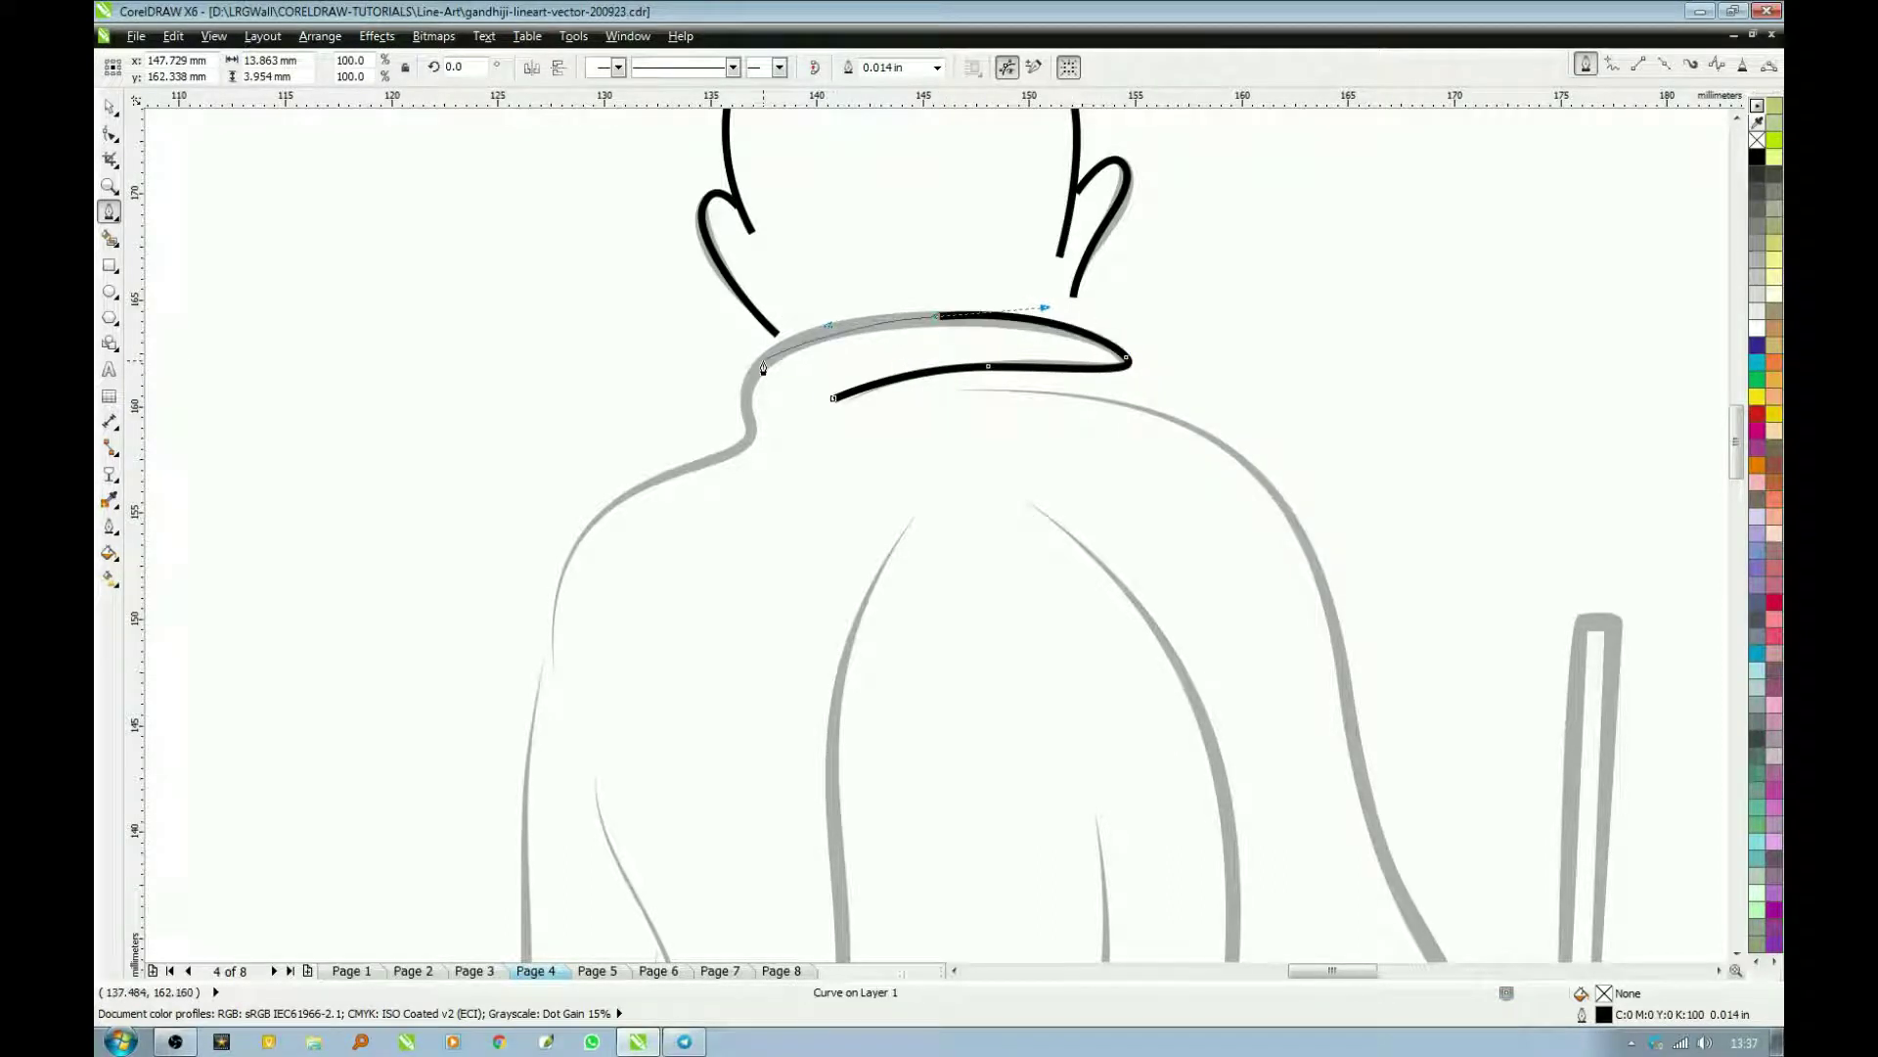
left_click(744, 388)
mouse_move(744, 391)
left_mouse_down()
mouse_move(750, 427)
mouse_move(689, 478)
left_mouse_up()
left_click_drag(553, 662, 566, 831)
key("space")
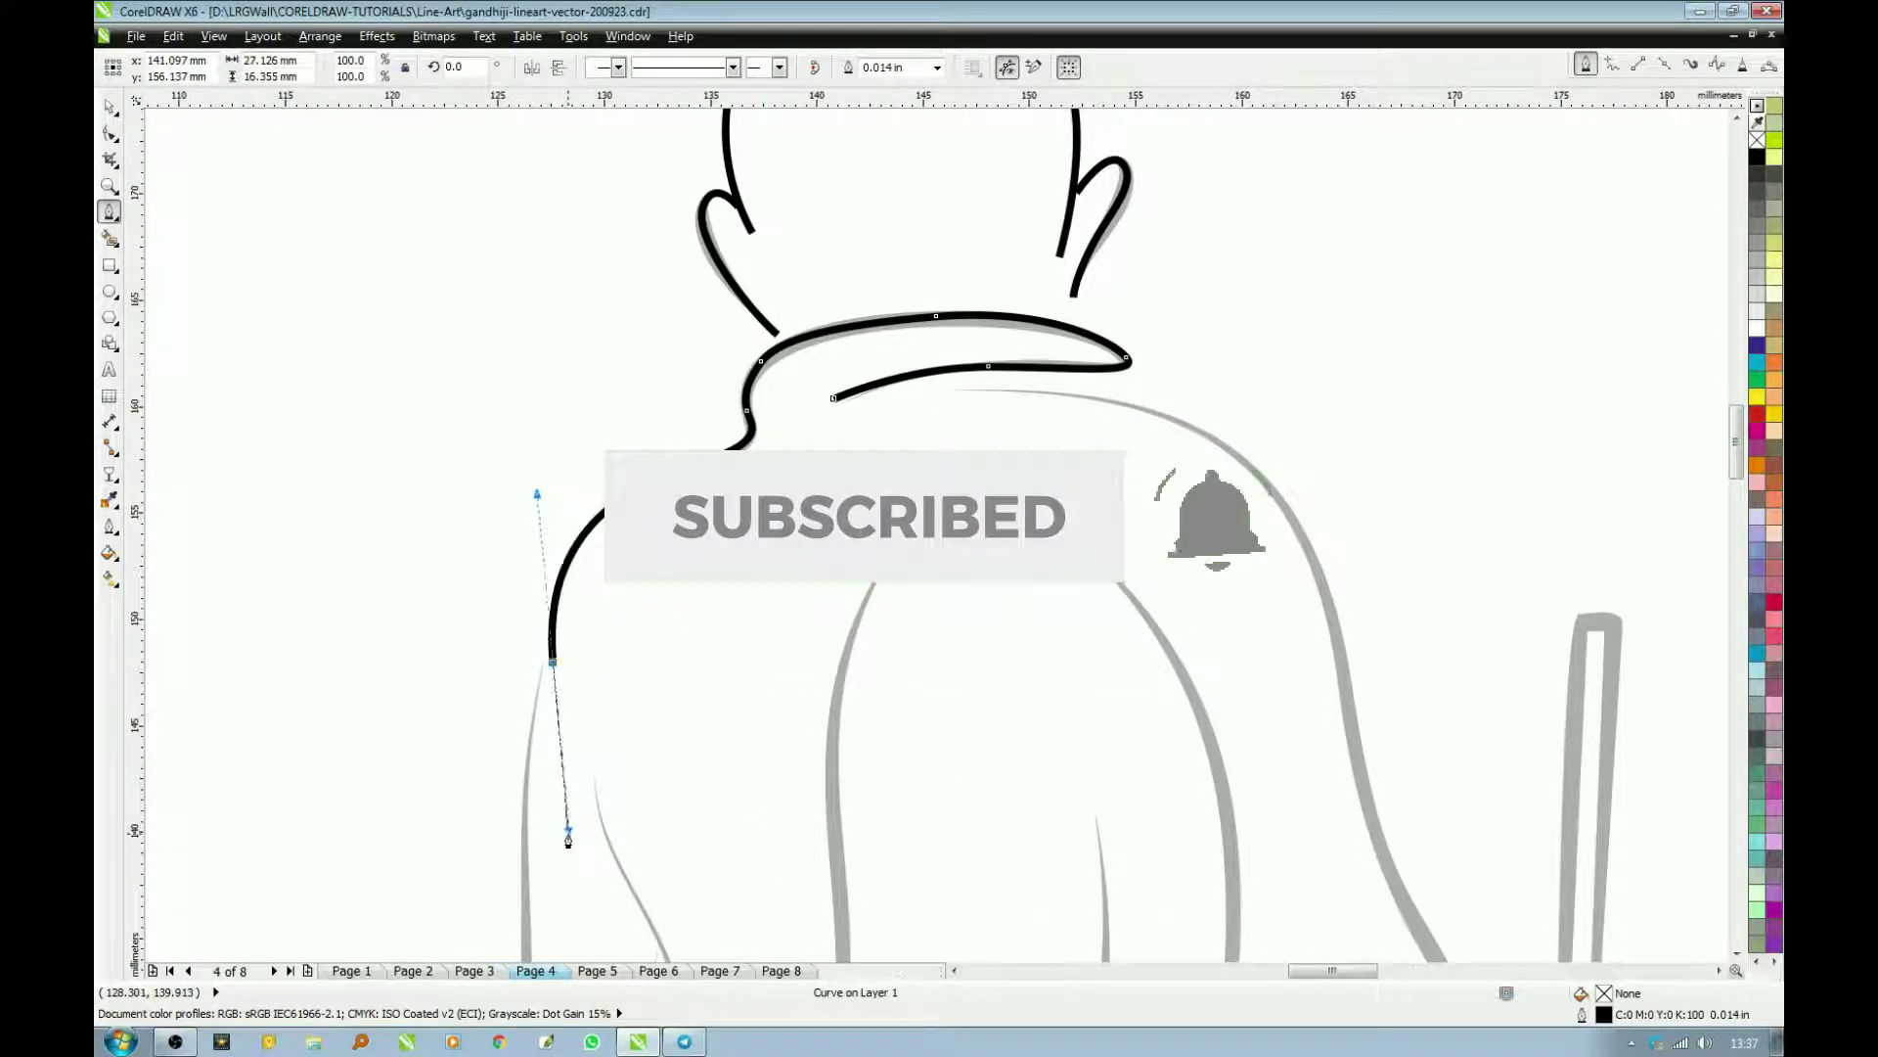
Step: Trace the right shoulder and outer shawl edge down to the lower right corner, about 34 mm wide and 52 mm high
scroll(1012, 539, "down", 7)
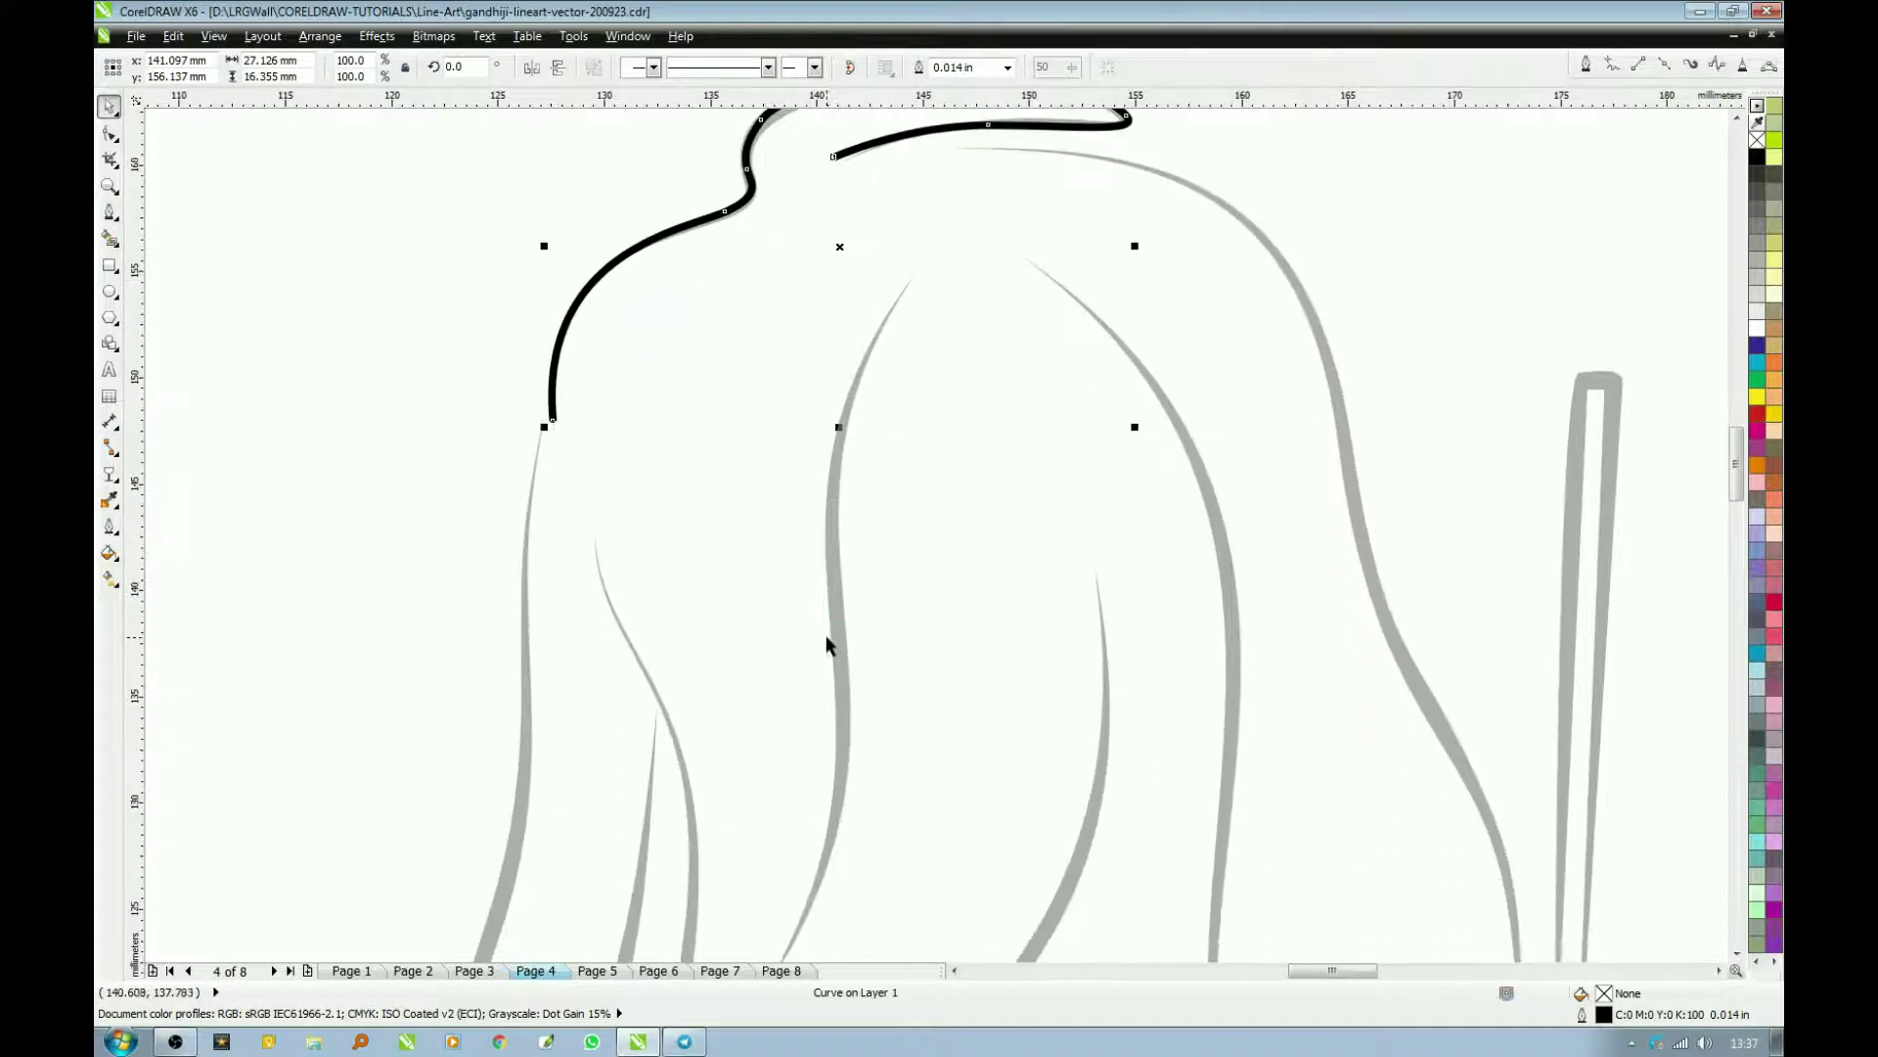
key("F4")
key("F2")
left_click_drag(747, 260, 1130, 602)
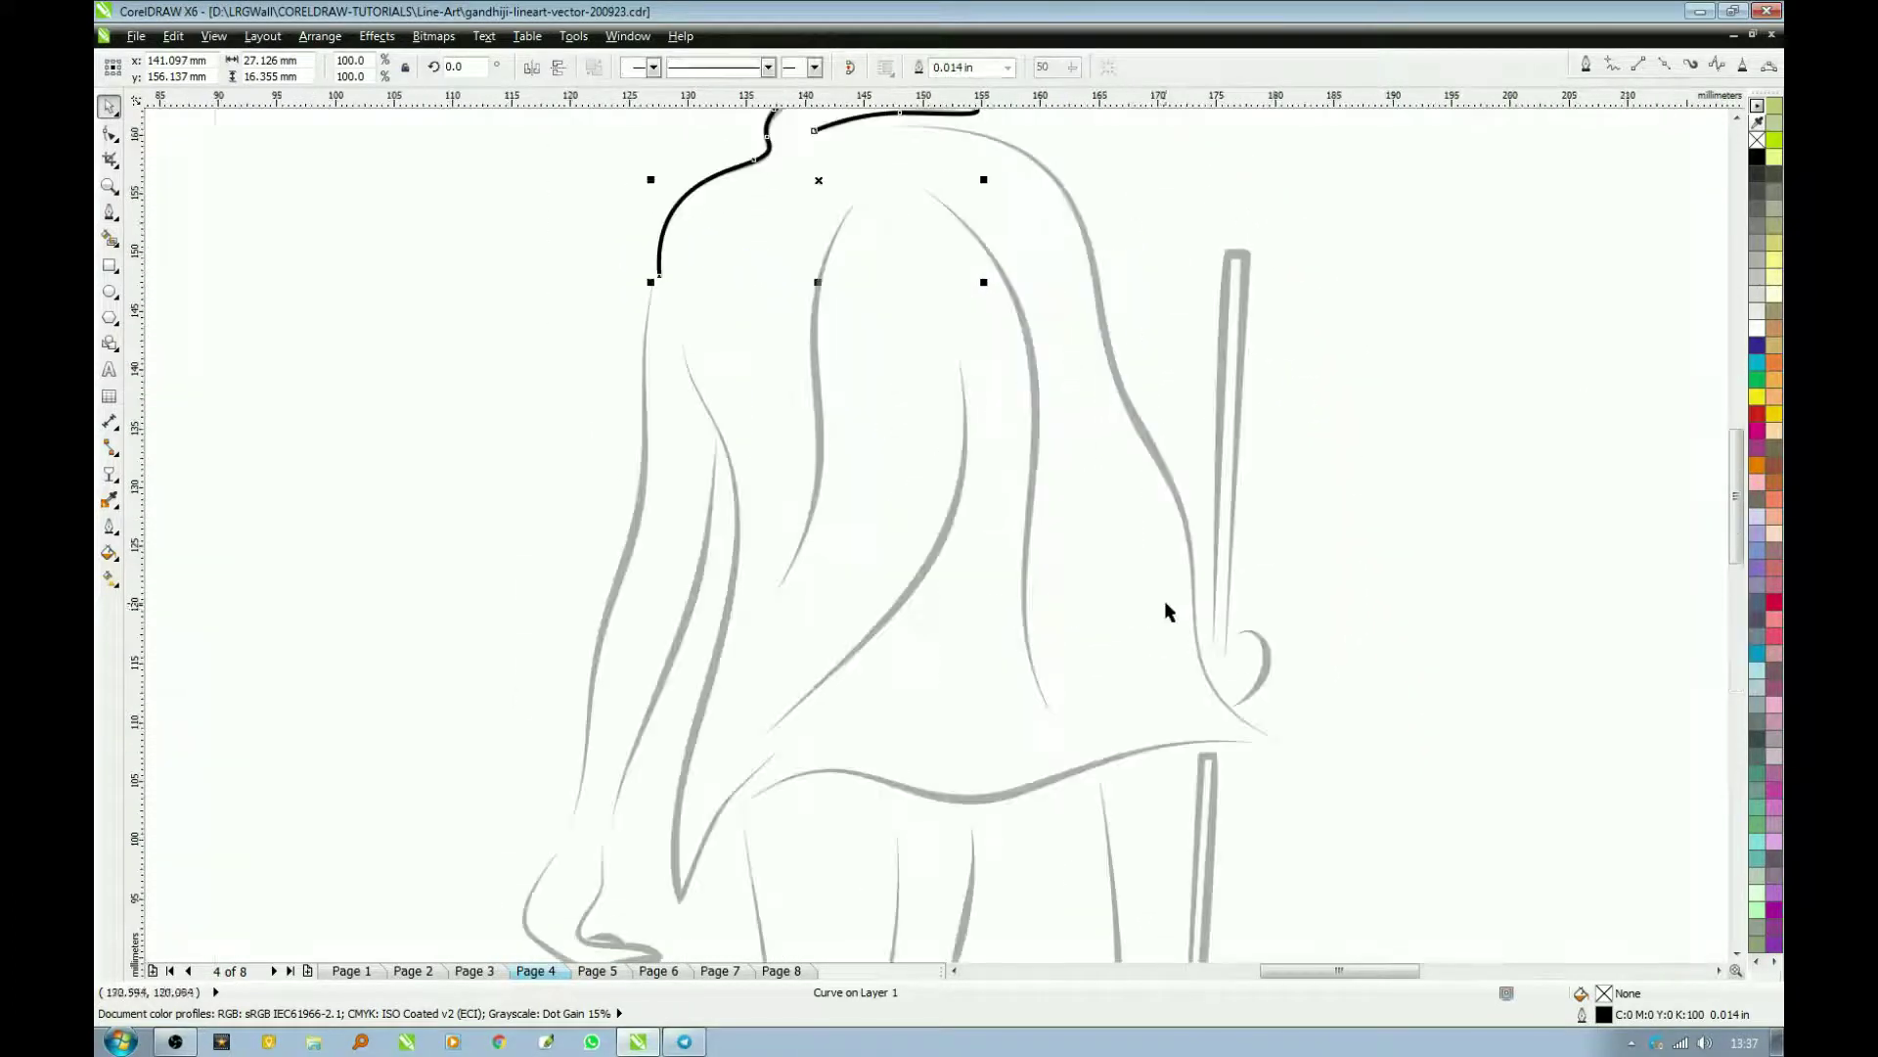
key("space")
left_click(878, 127)
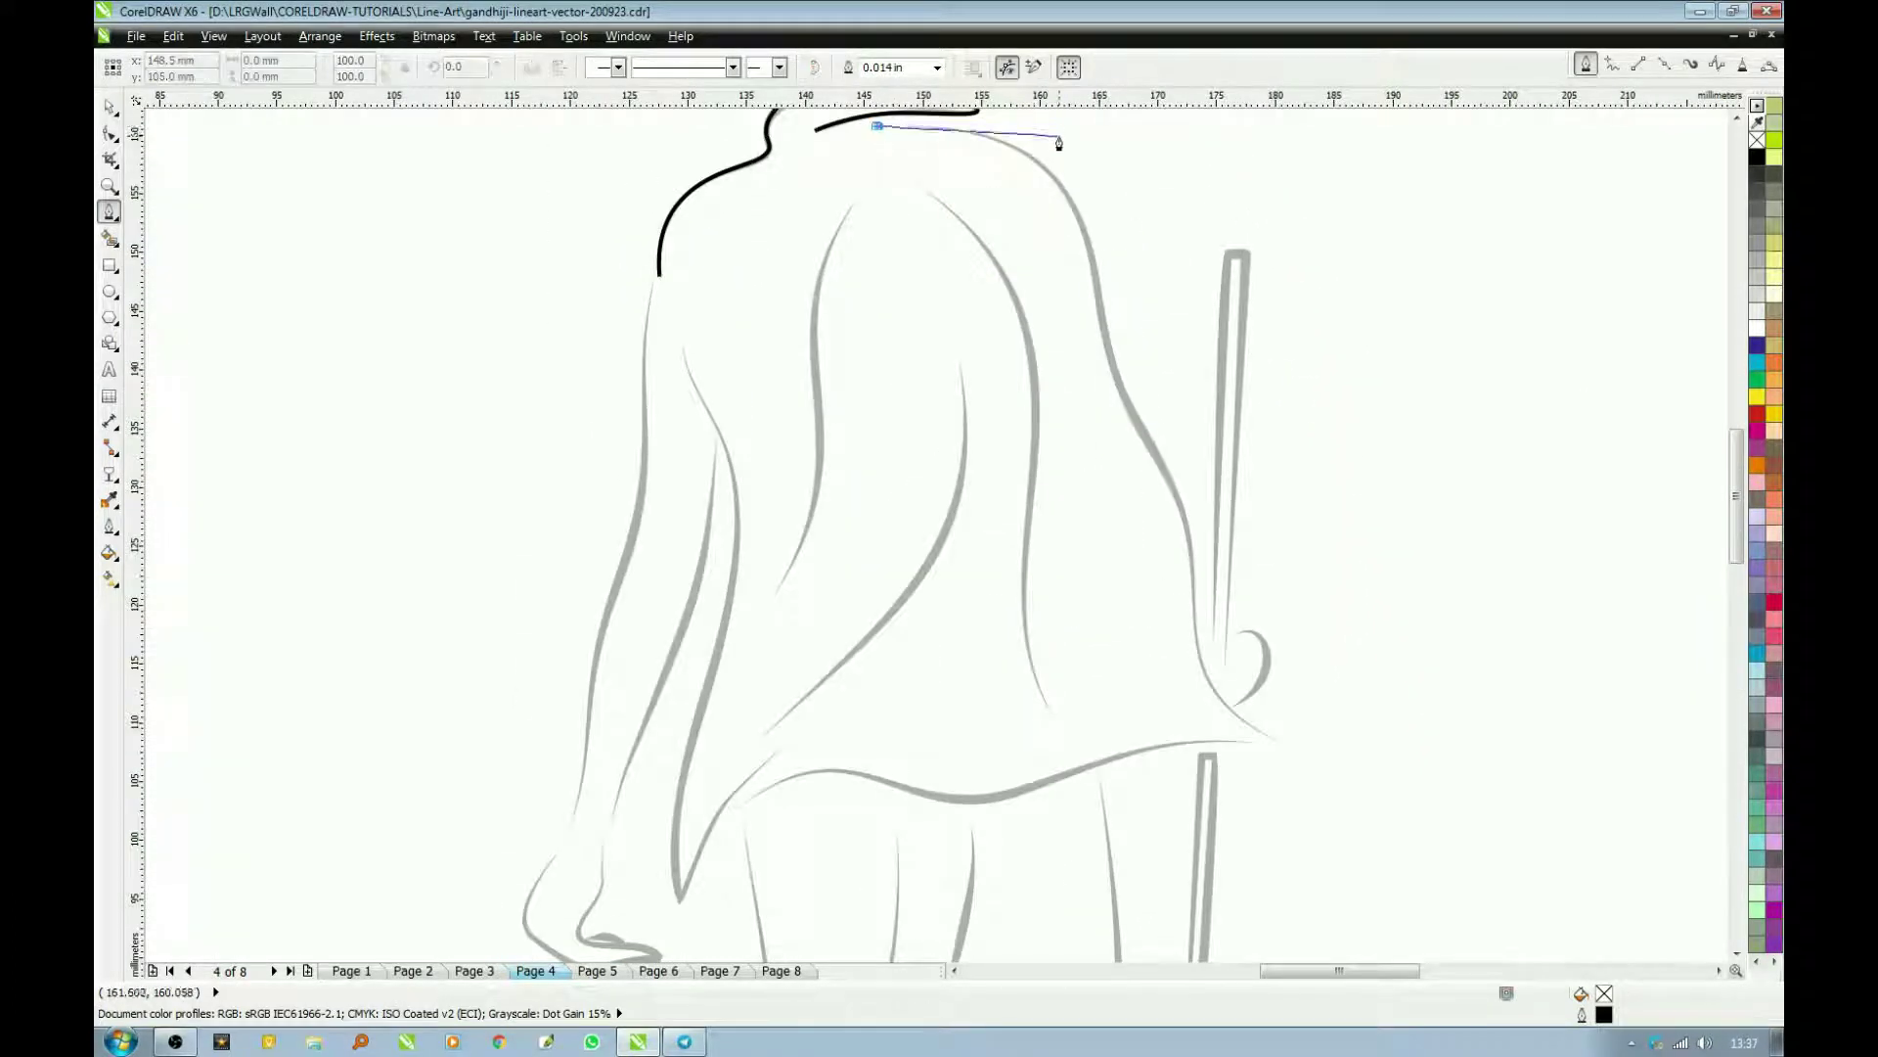
mouse_move(1044, 165)
left_mouse_down()
mouse_move(1084, 226)
mouse_move(1089, 211)
left_mouse_up()
left_click_drag(1105, 331, 1112, 365)
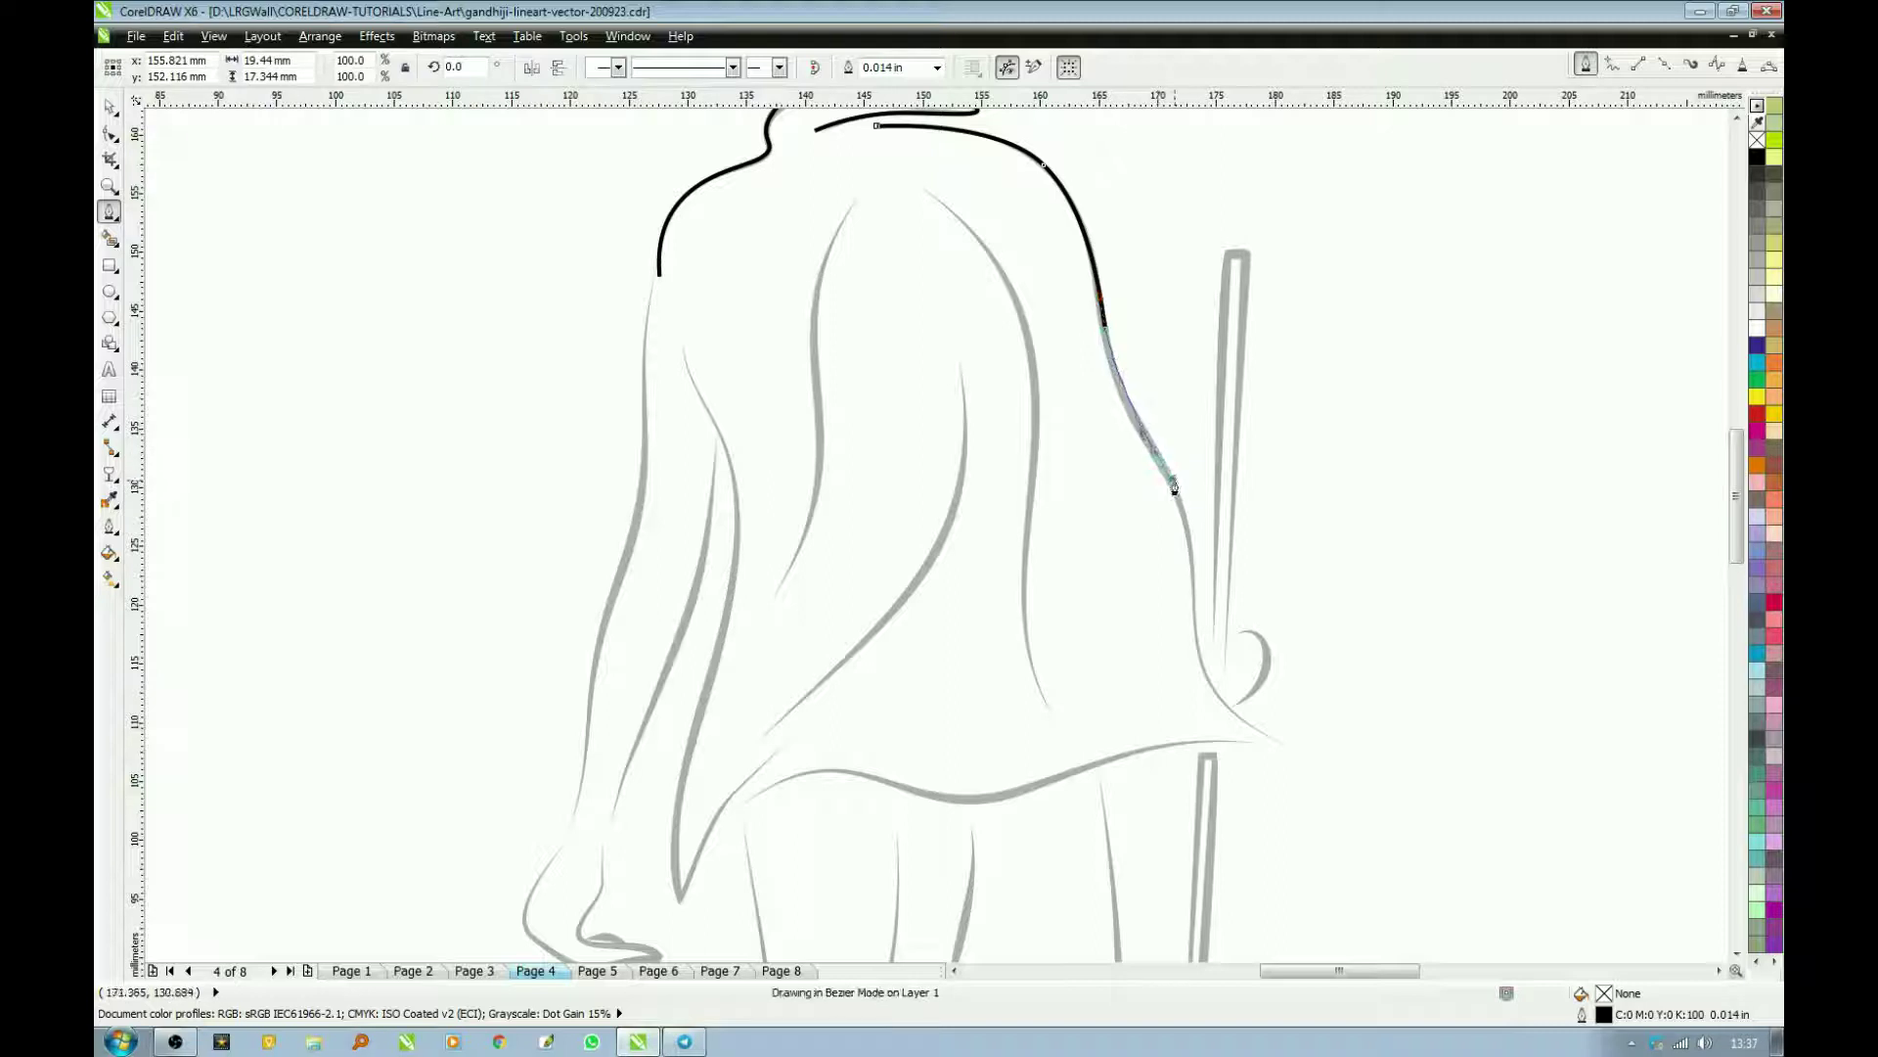
left_click_drag(1175, 486, 1173, 522)
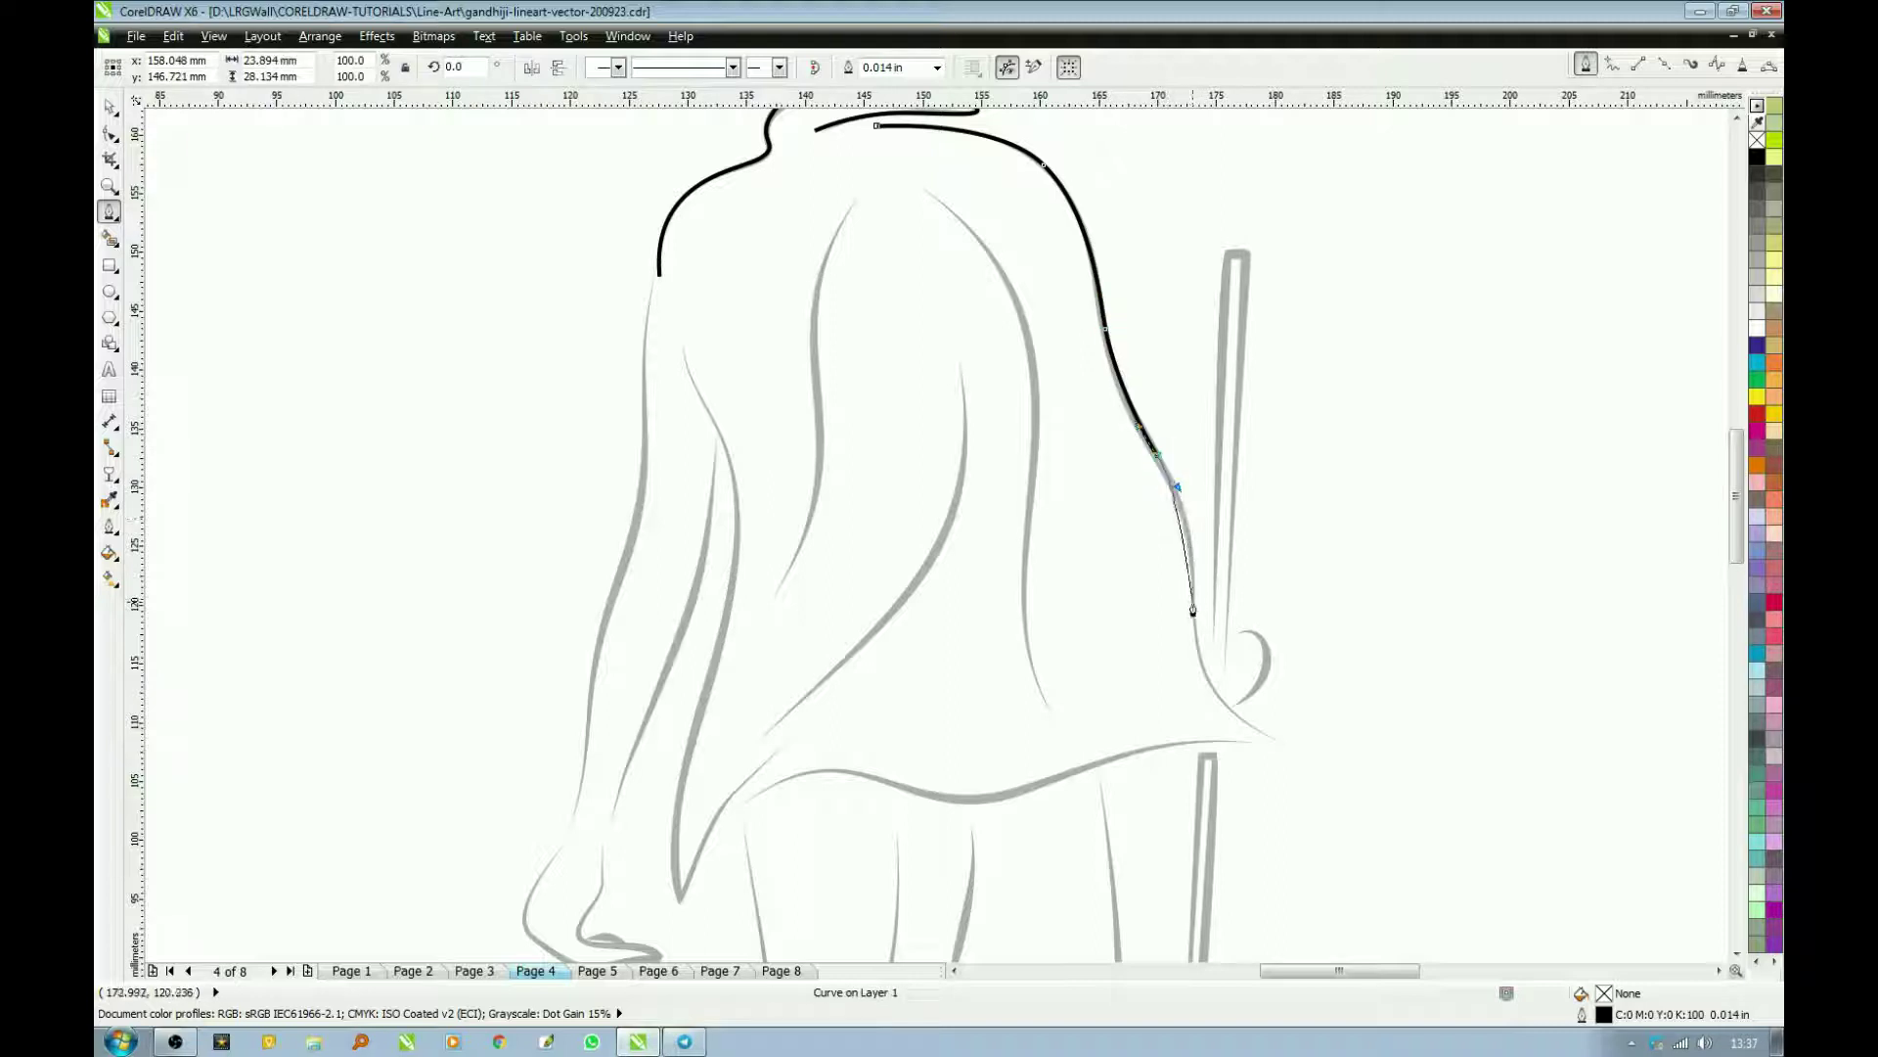
left_click_drag(1193, 602, 1199, 672)
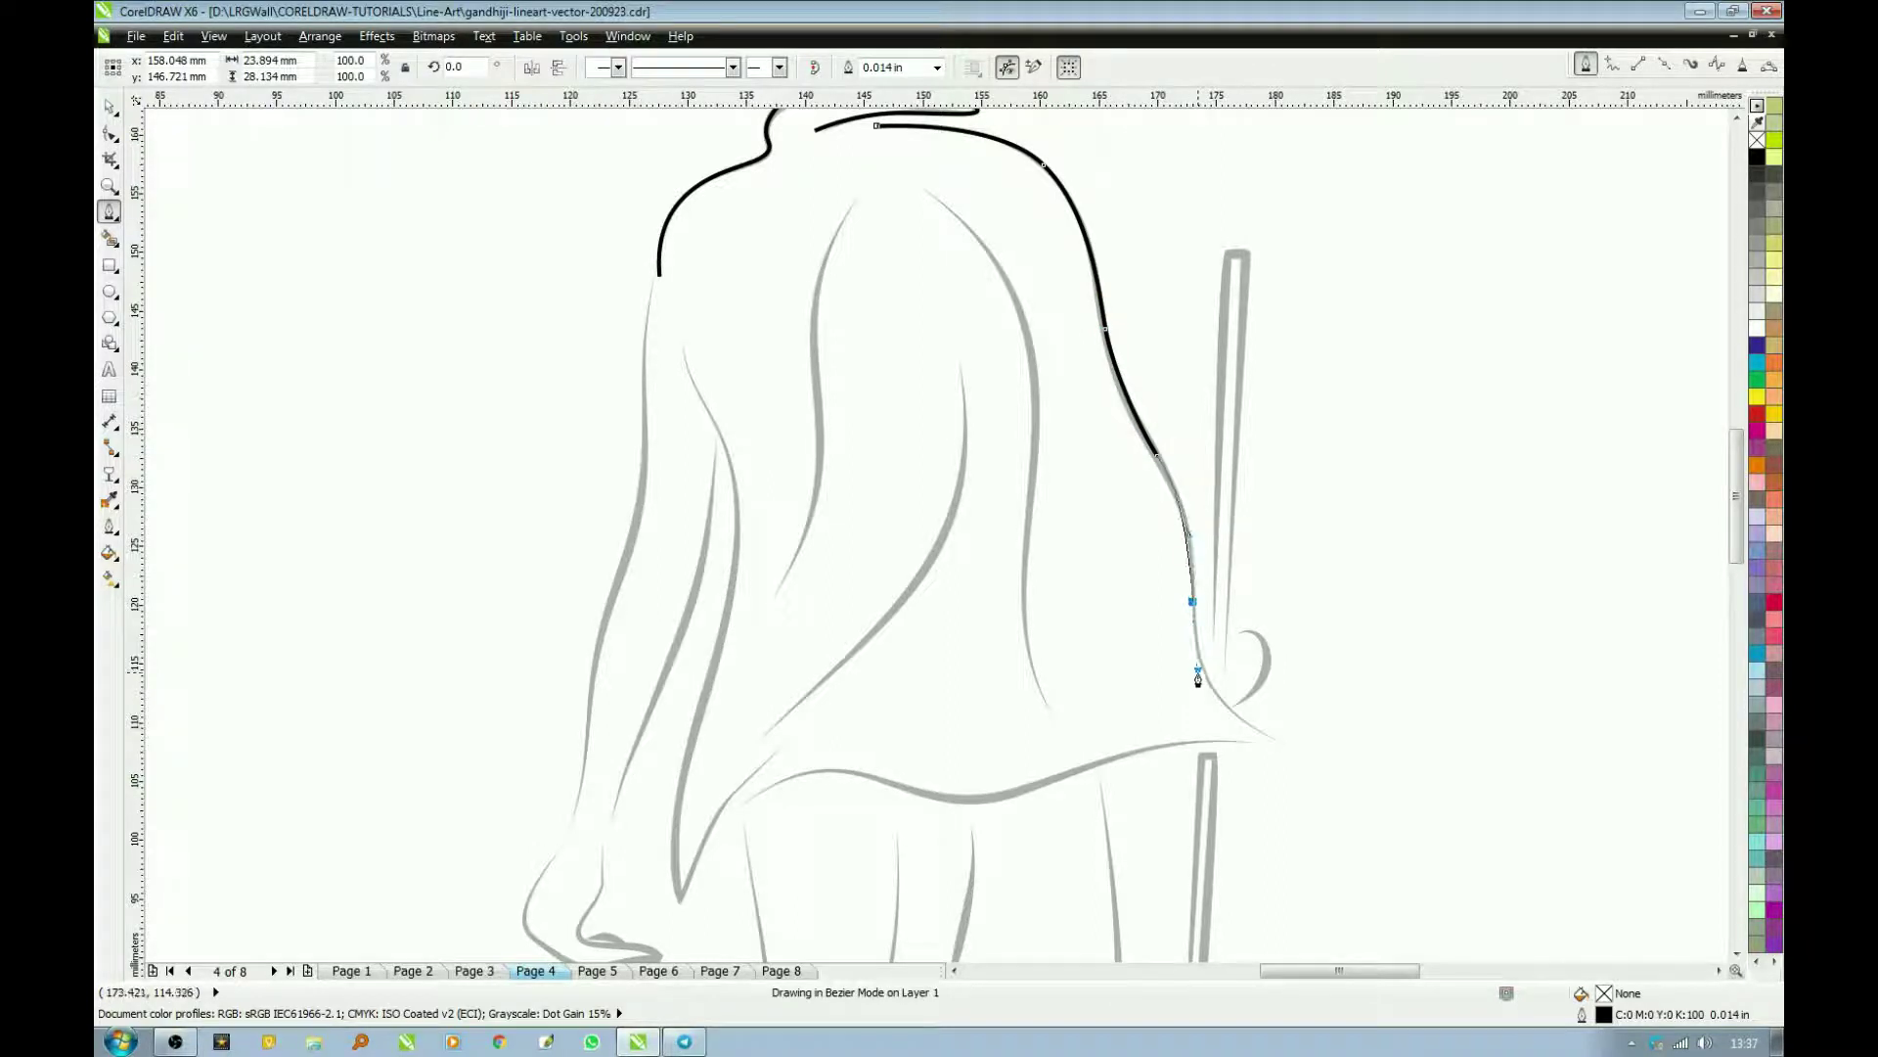
left_click_drag(1277, 739, 1335, 778)
key("space")
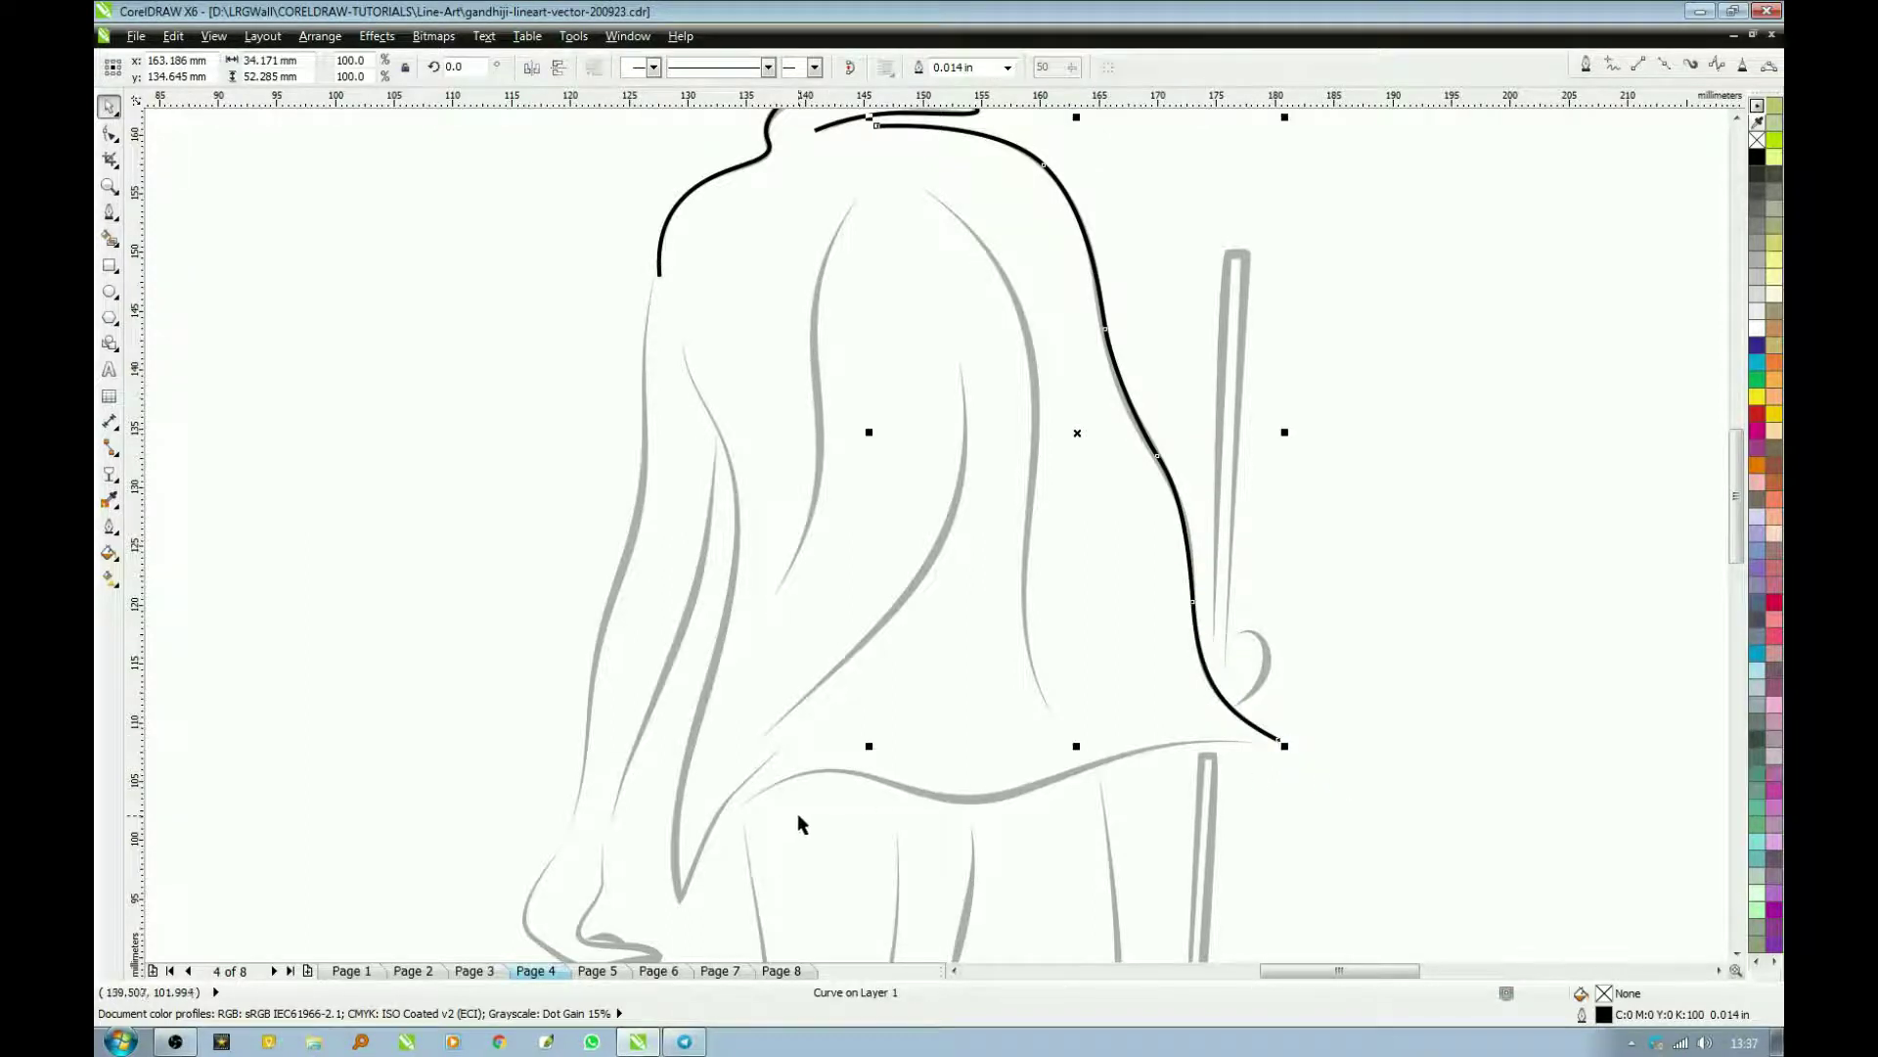
Step: Trace the wavy lower hem of the shawl with an open curve about 44 mm wide and 5 mm high
key("space")
left_click(741, 803)
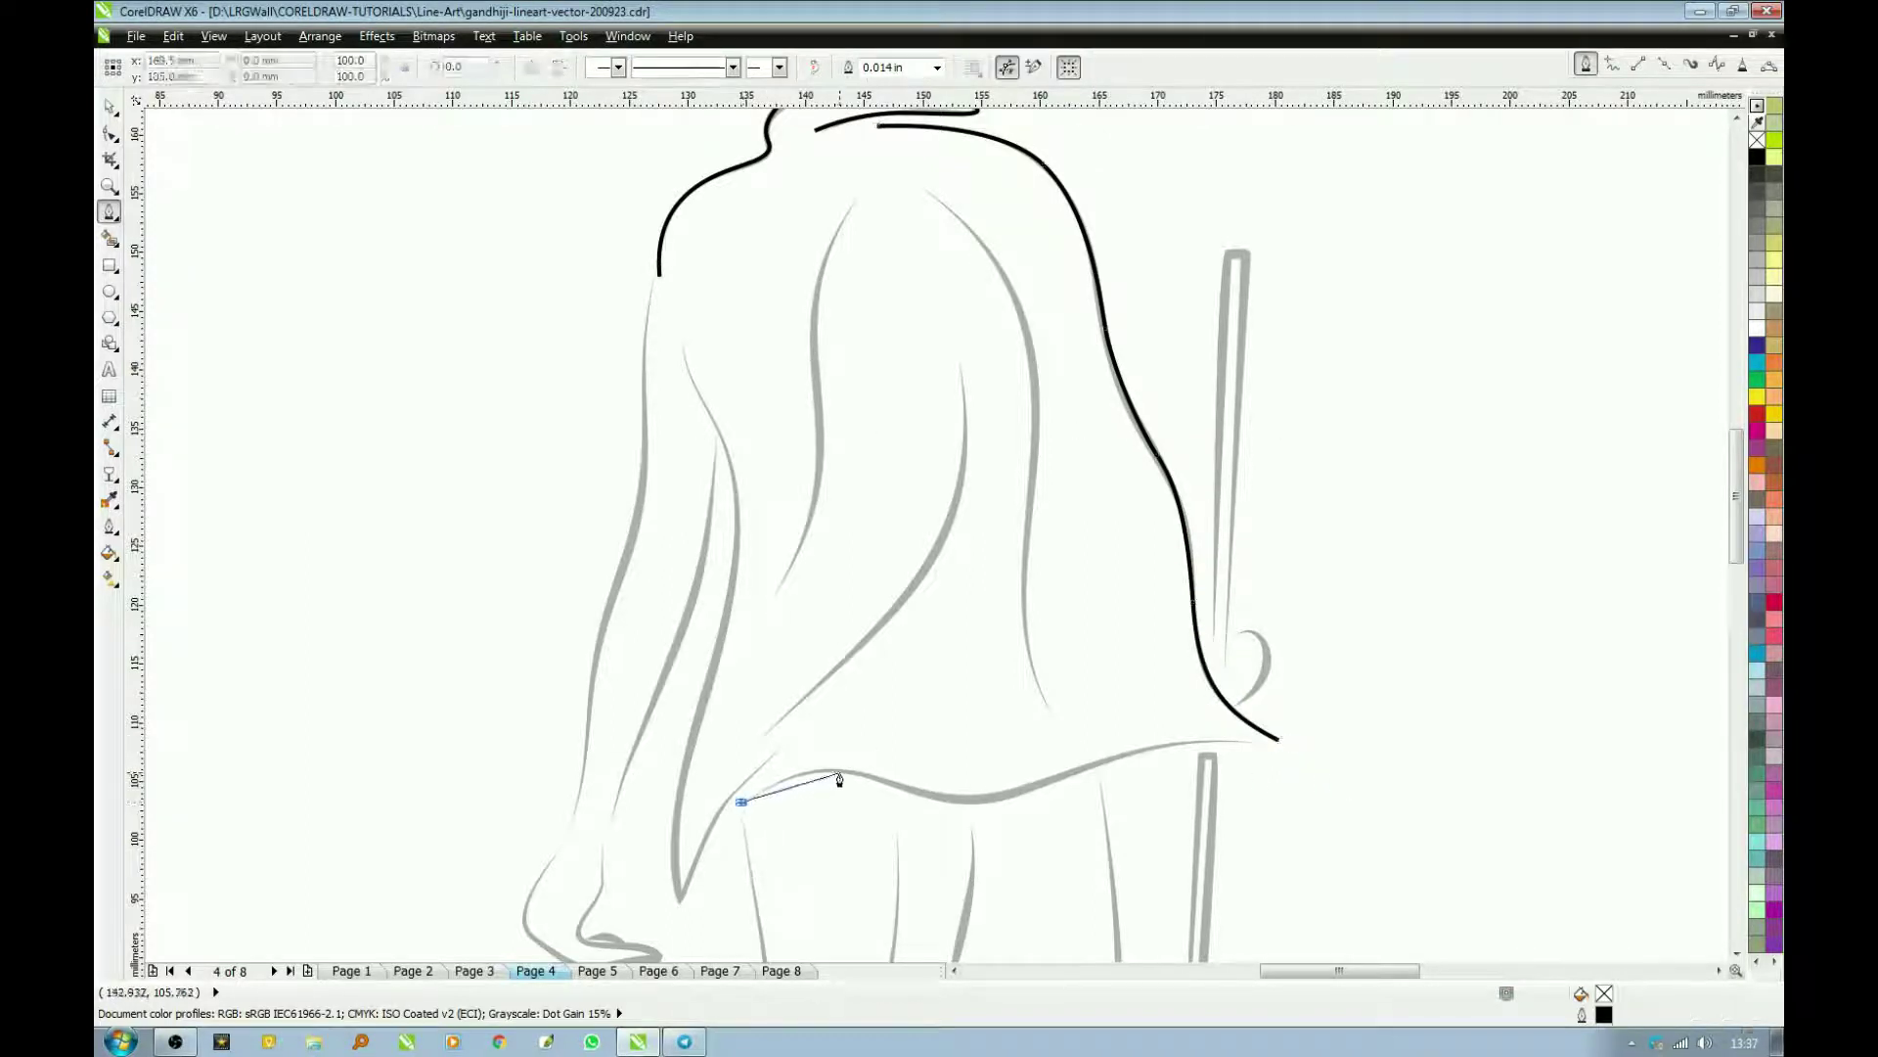
left_click_drag(839, 773, 878, 781)
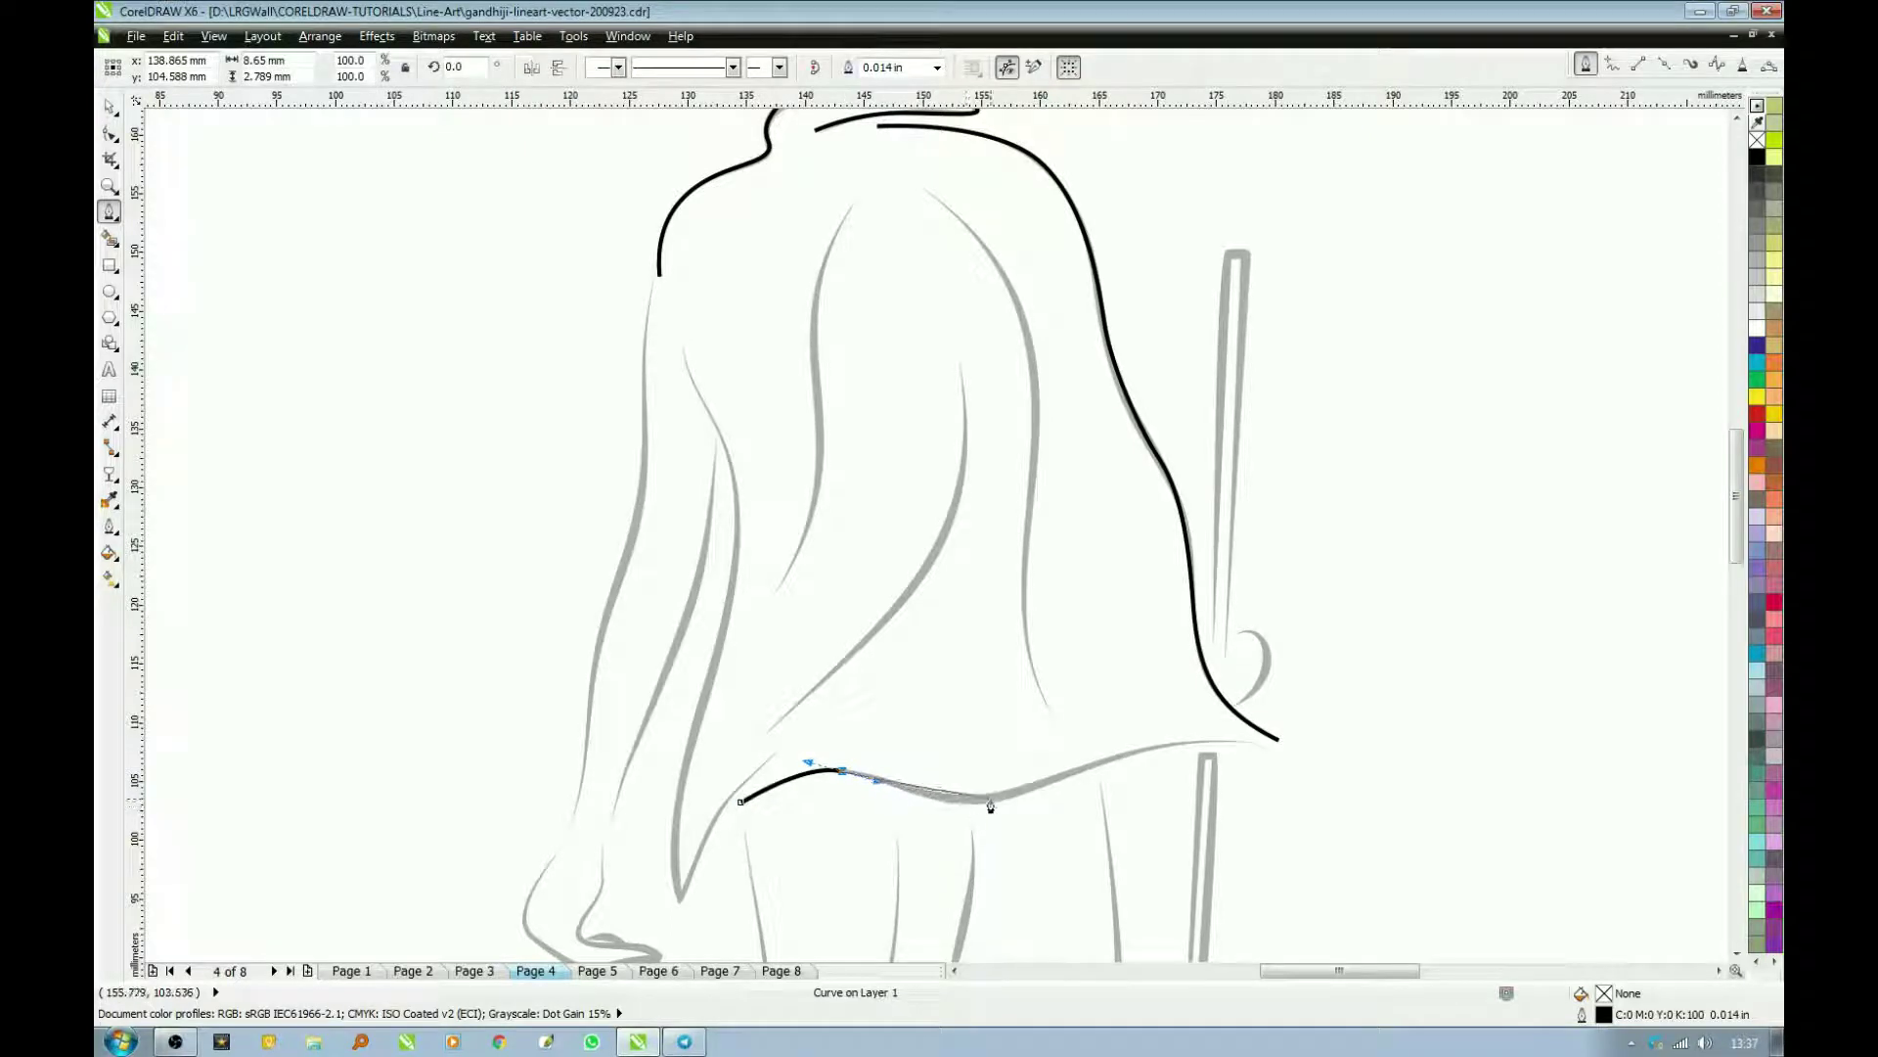
left_click_drag(990, 806, 1029, 787)
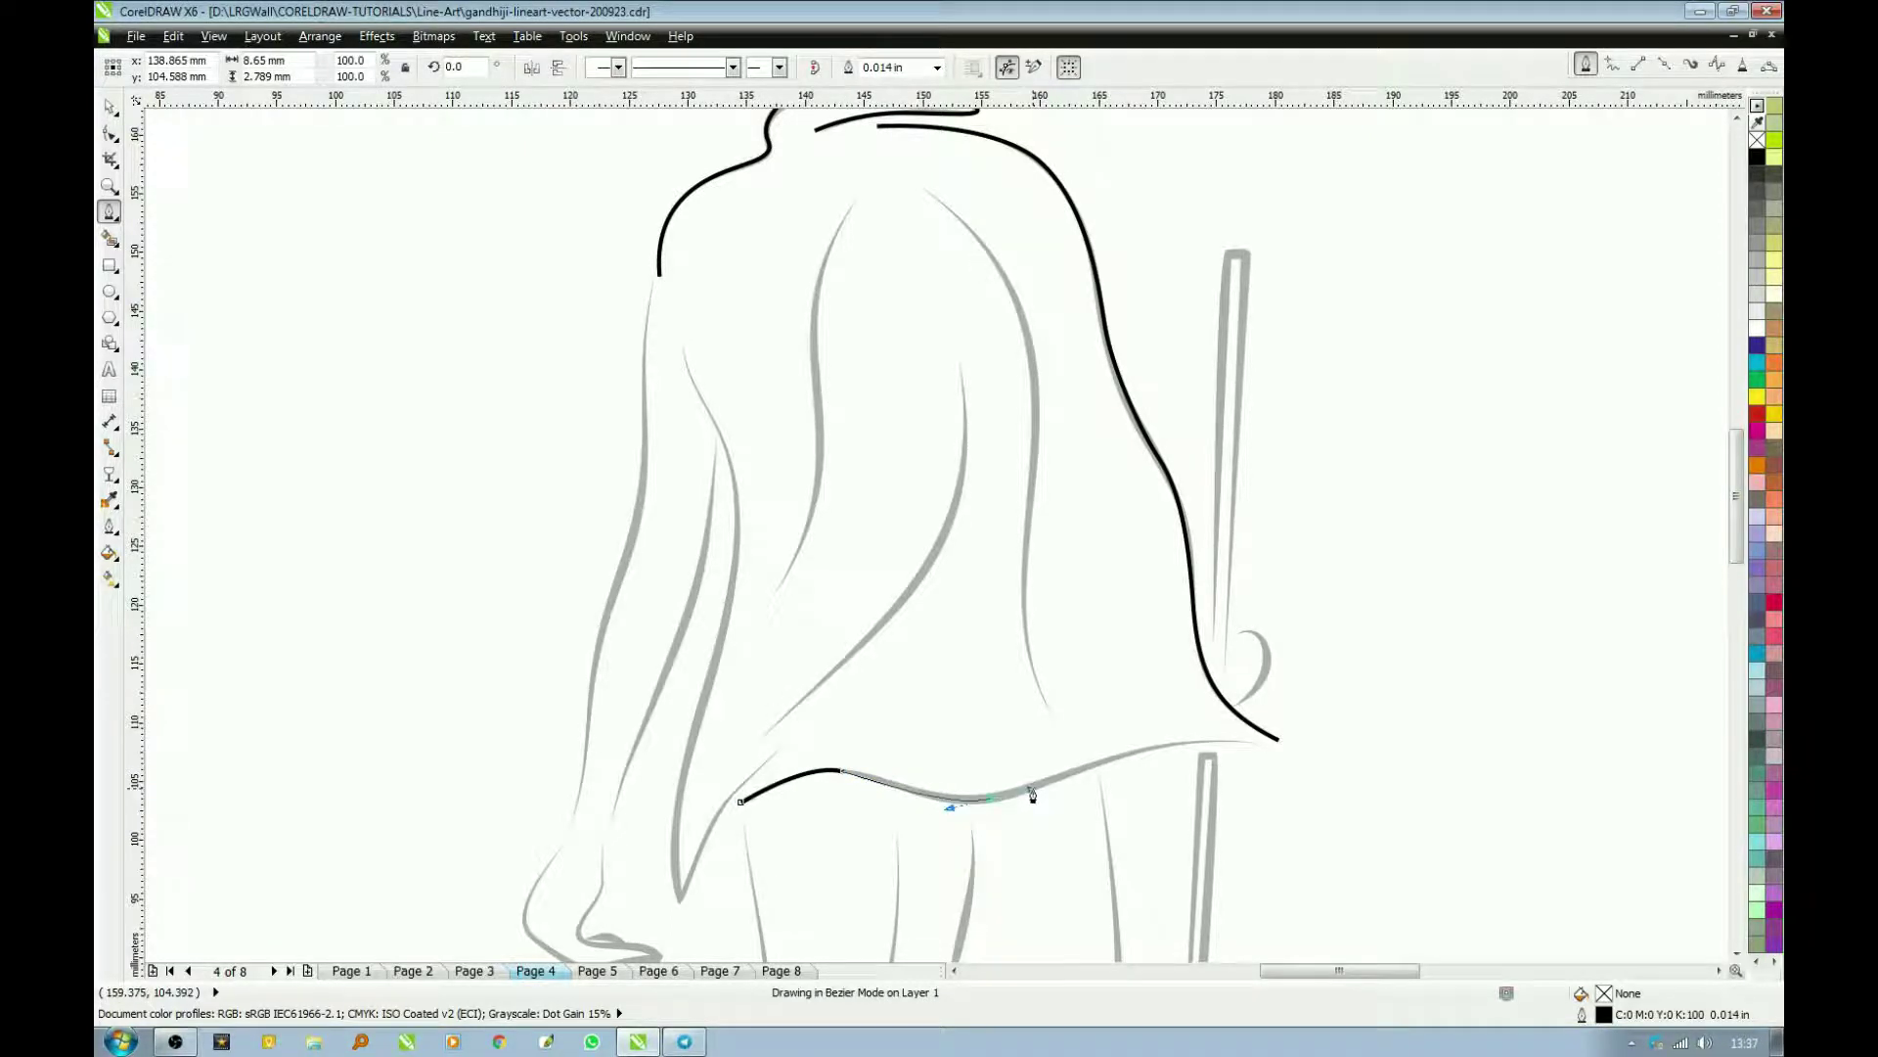
left_click(1255, 742)
key("space")
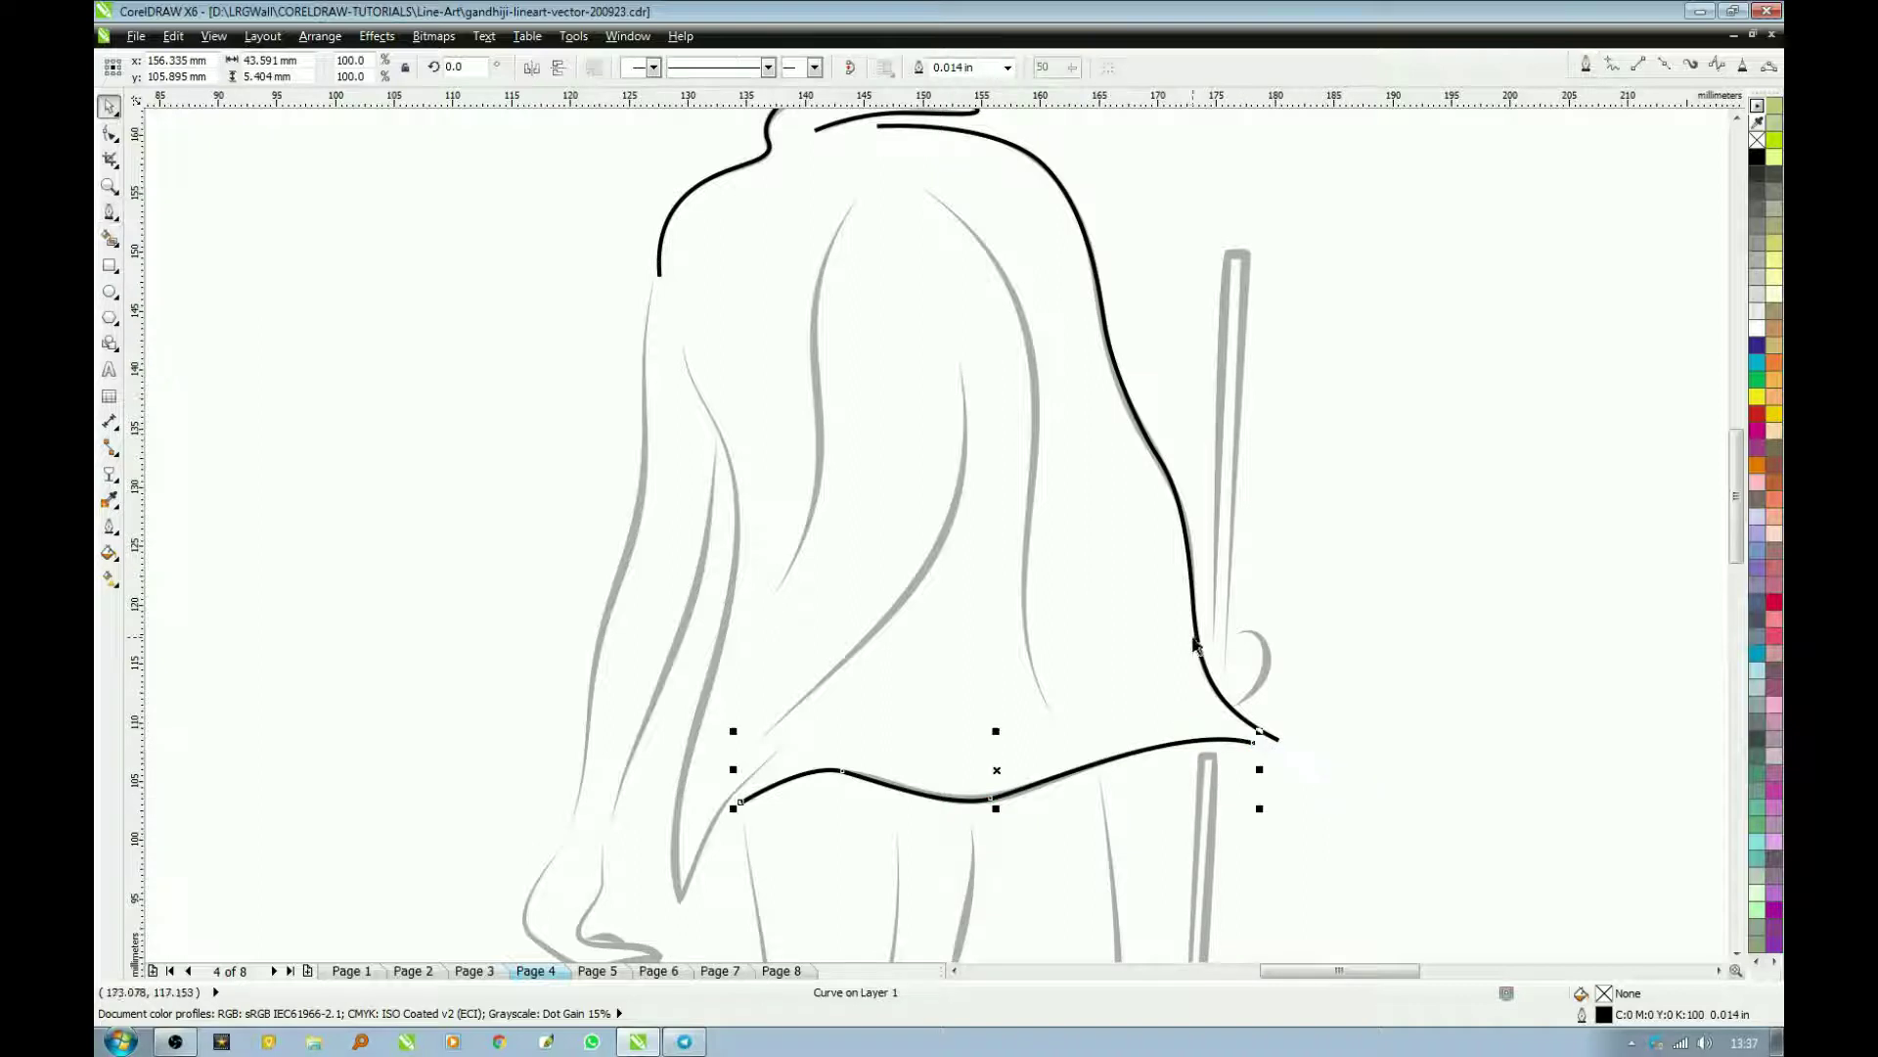
Step: Trace the rightmost long fold line on the back of the shawl, about 11 mm wide and 45 mm high
key("space")
left_click(918, 182)
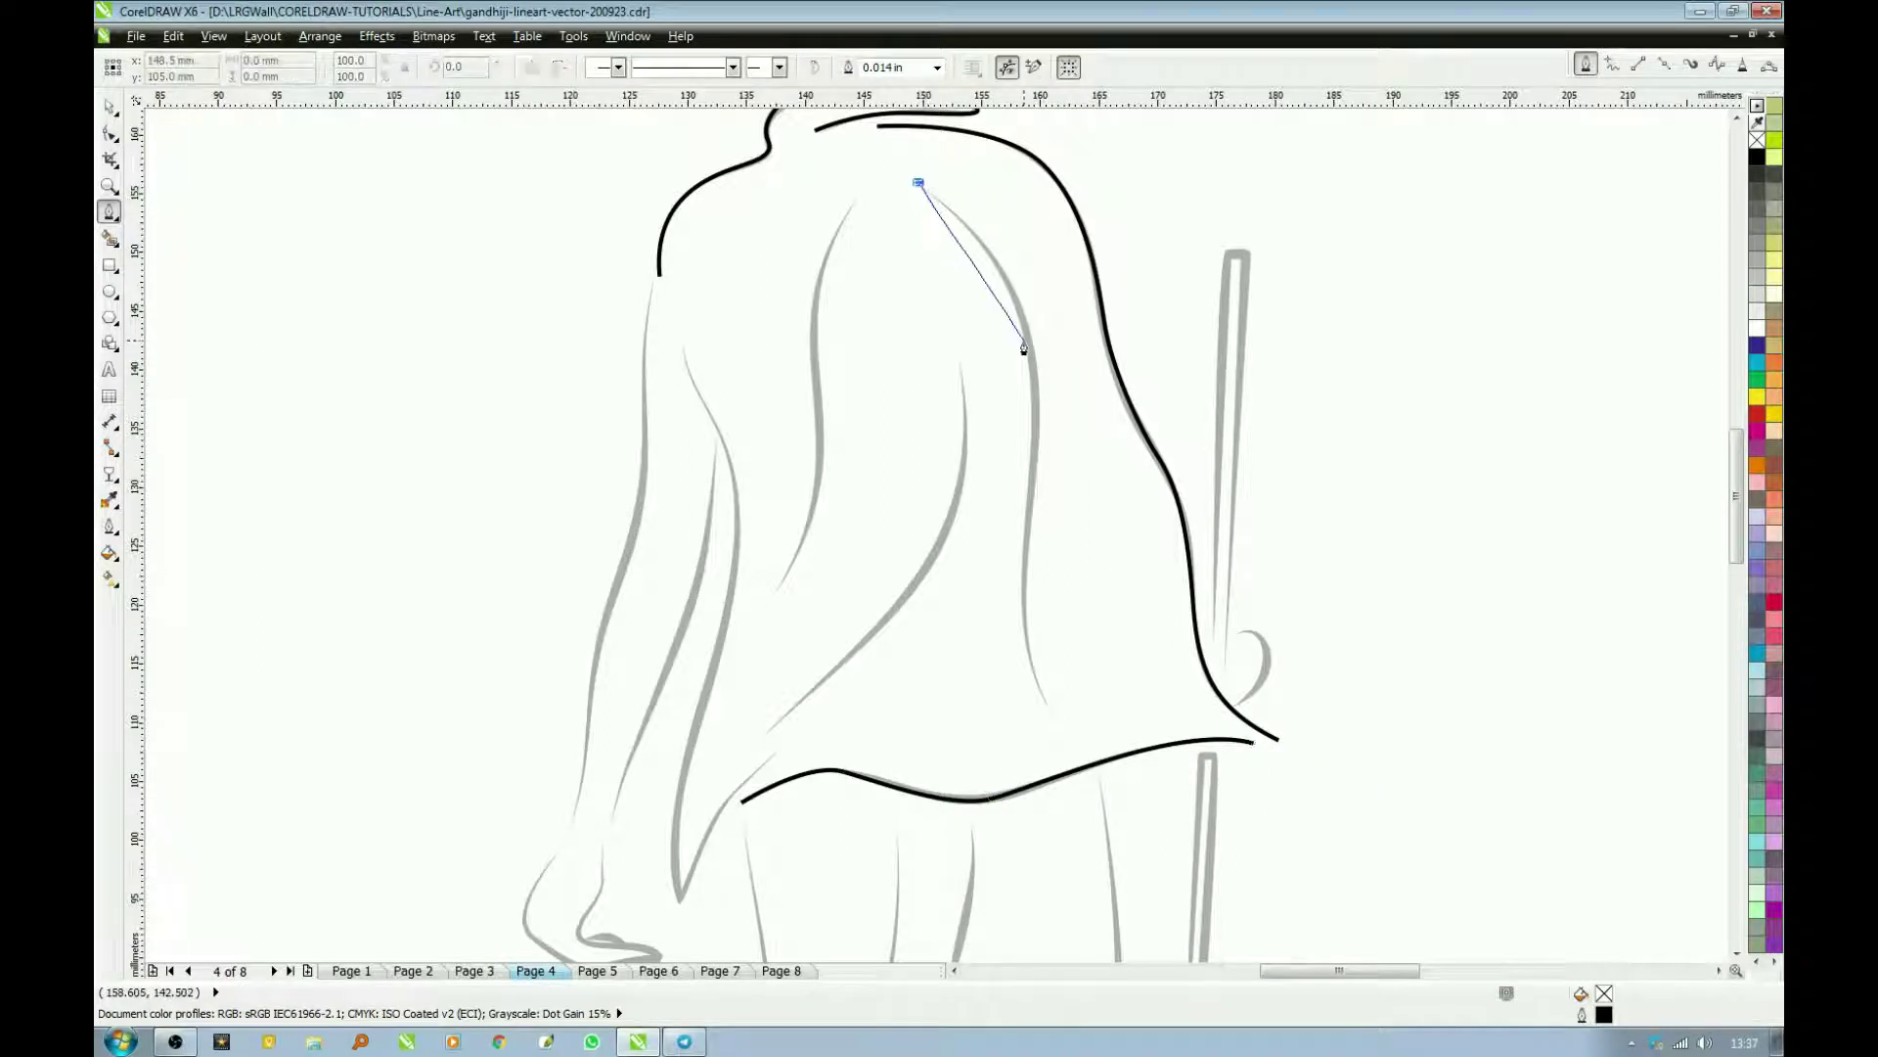
left_click_drag(1030, 342, 1040, 417)
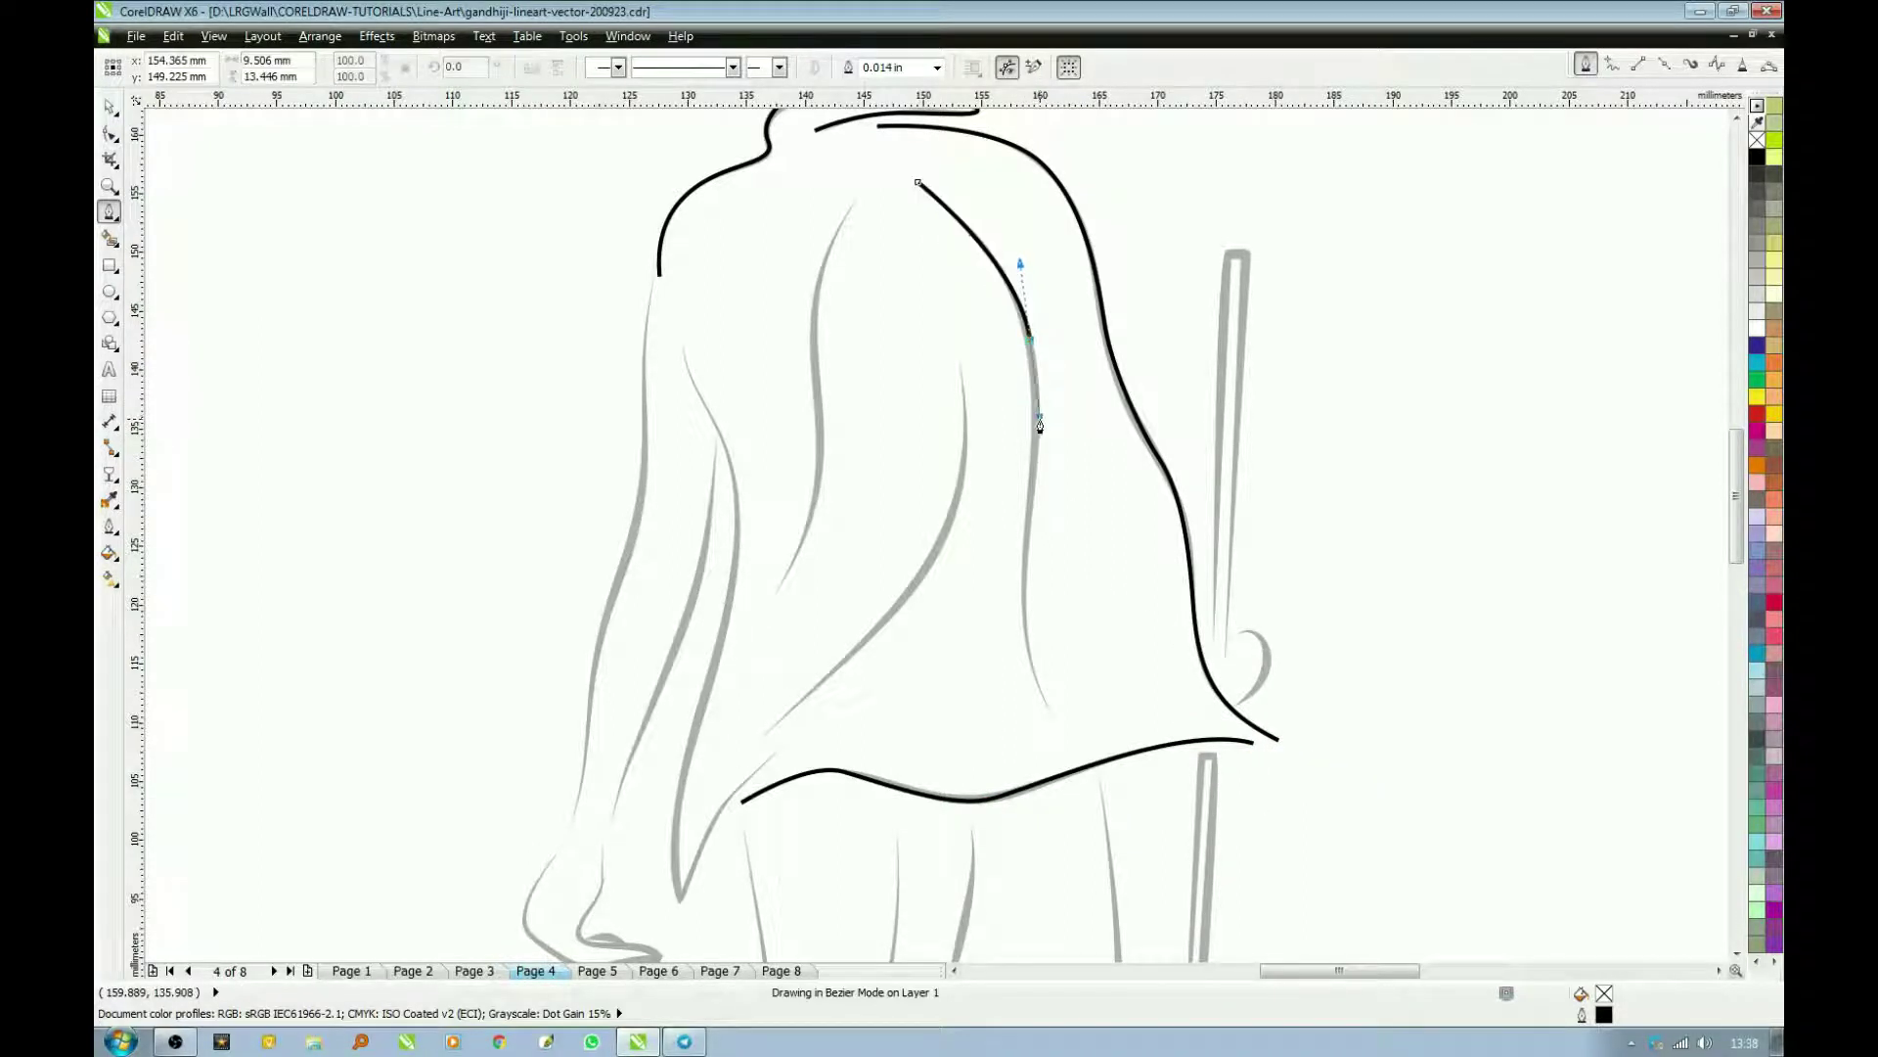
left_click_drag(1027, 526, 1022, 579)
left_click_drag(1050, 704, 1083, 769)
key("space")
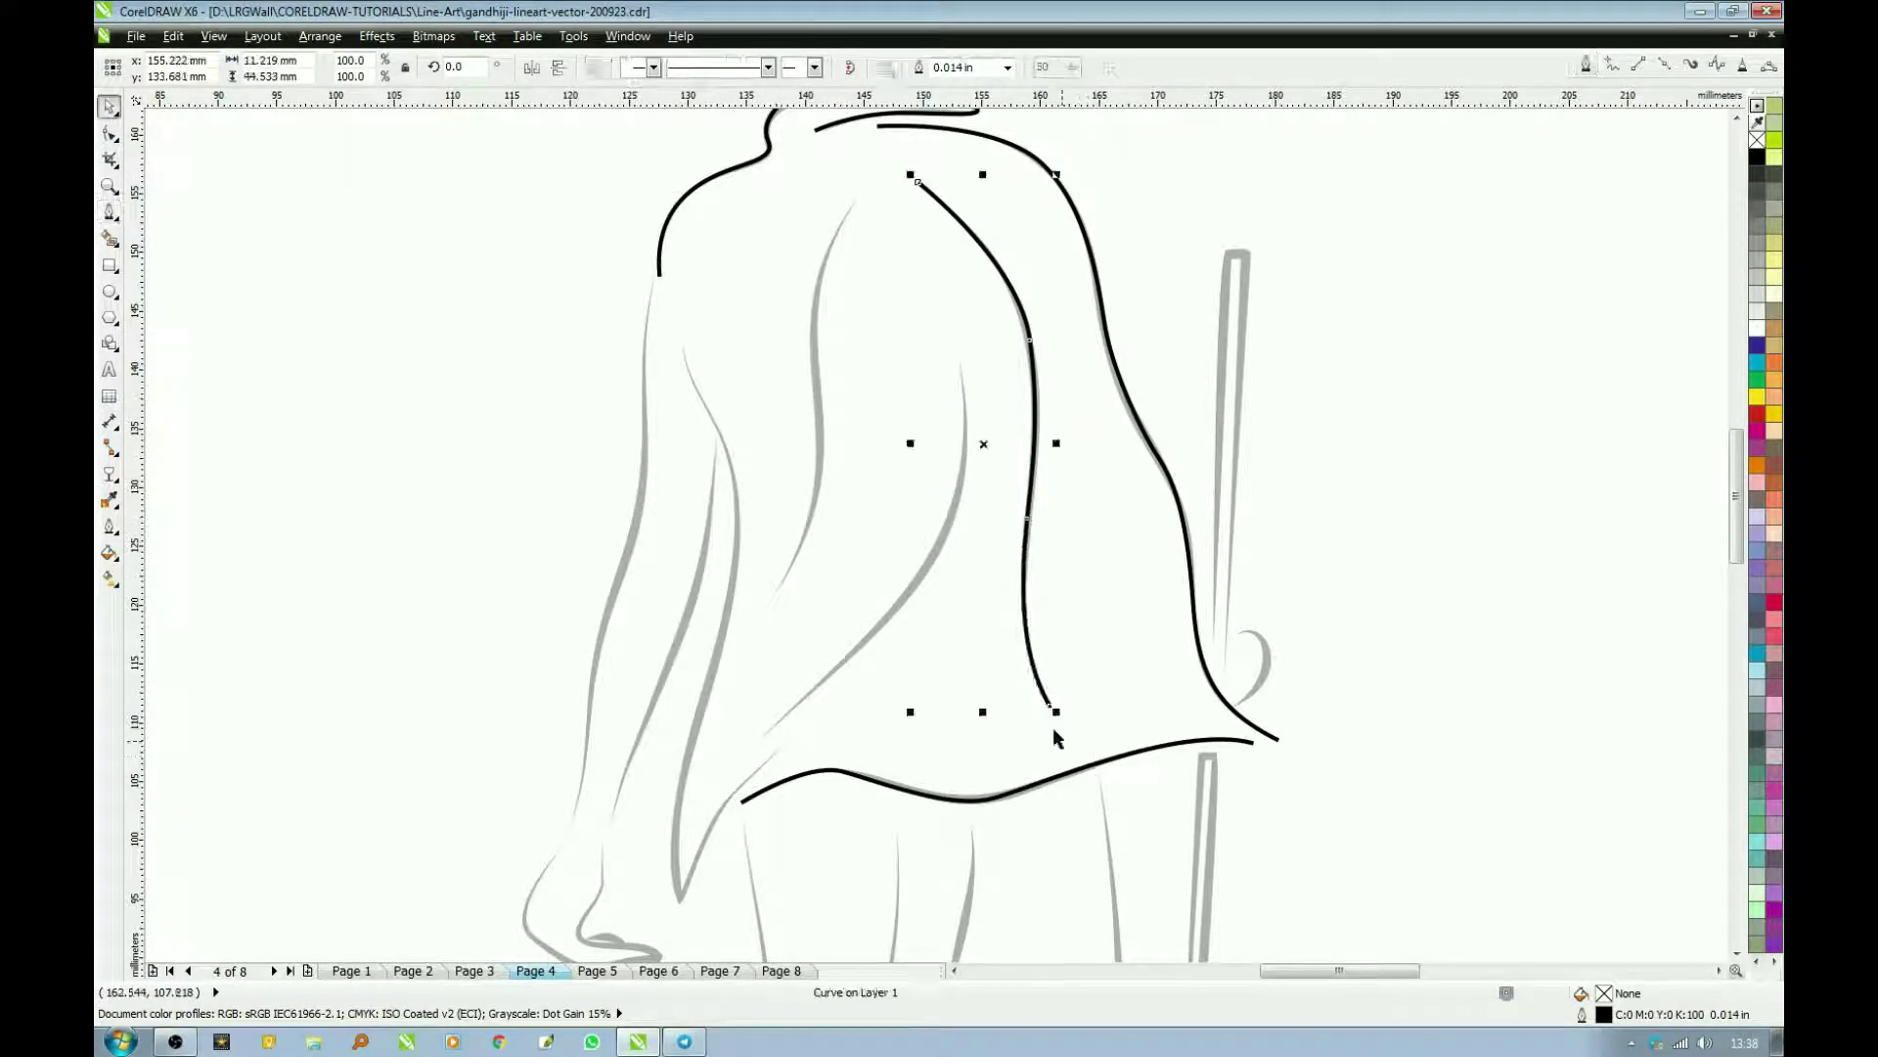
Step: Trace the middle fold line sweeping down toward the hem's left end, about 17 mm wide and 32 mm high
key("space")
left_click(960, 359)
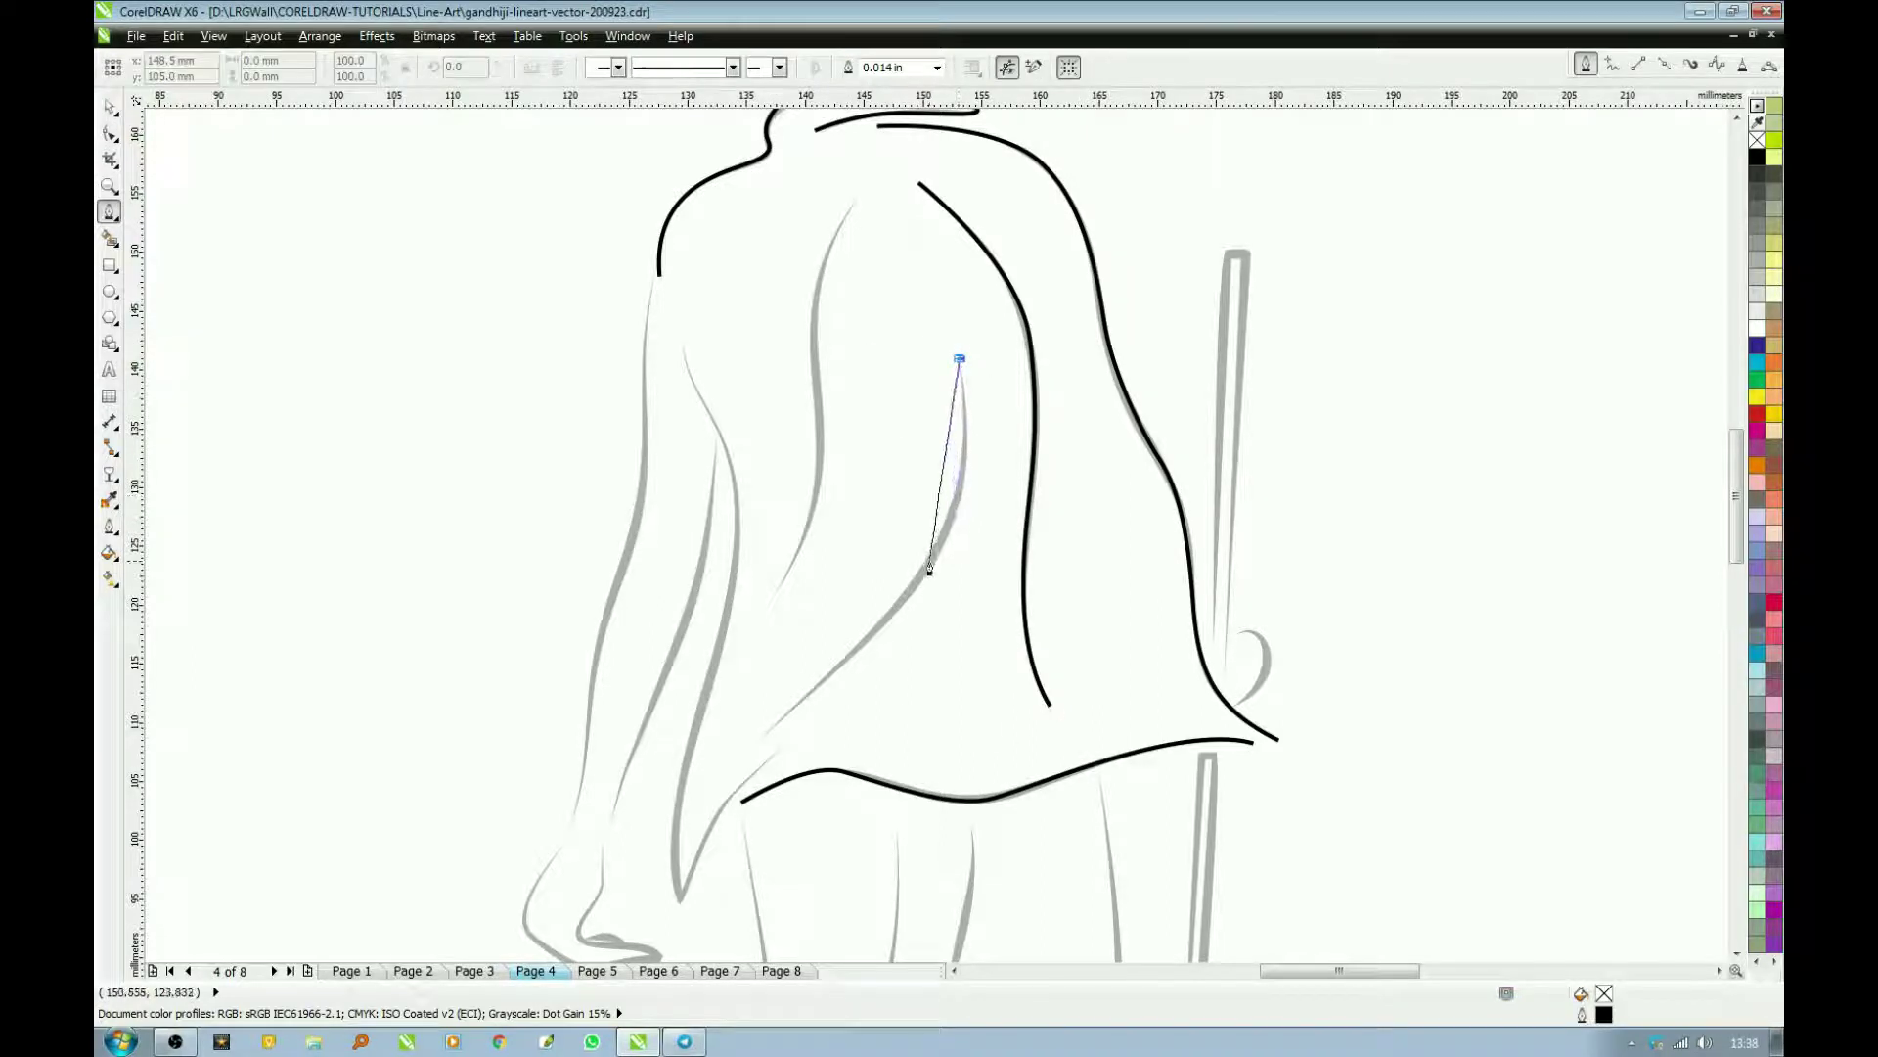
left_click_drag(925, 567, 868, 636)
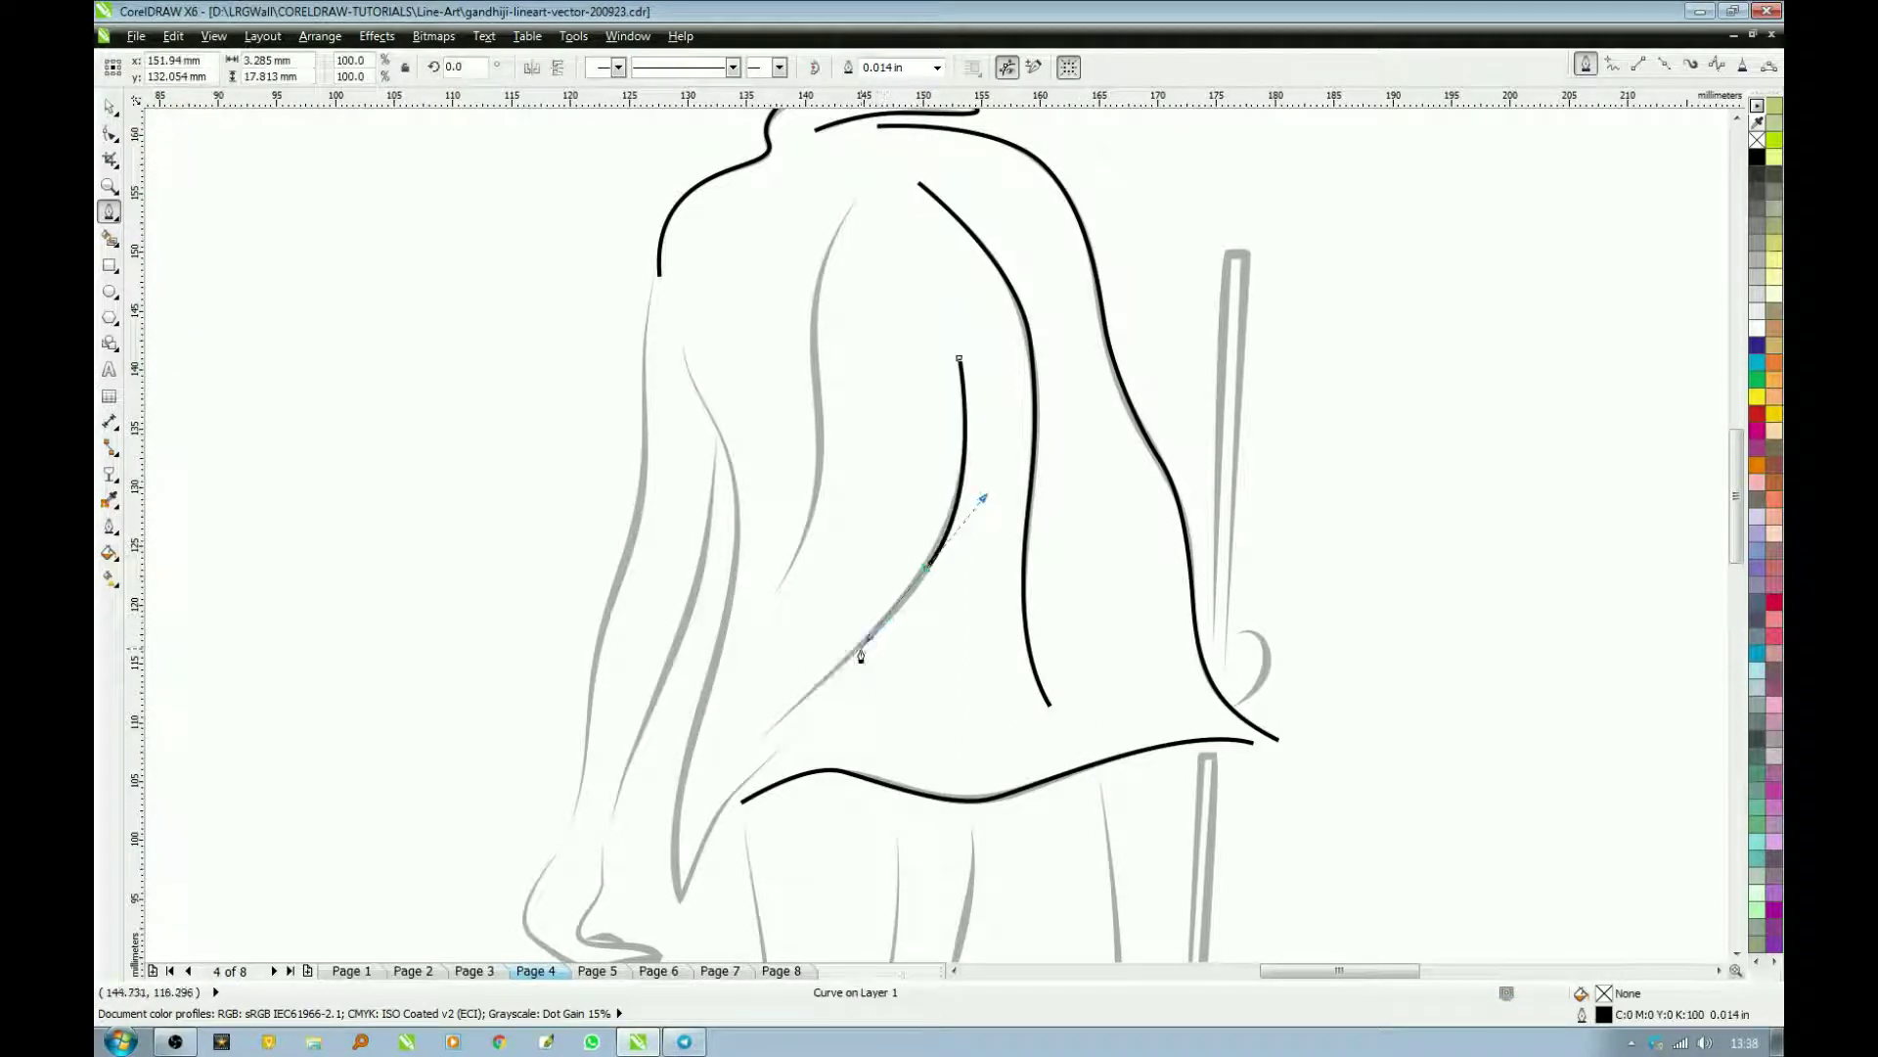
left_click(762, 744)
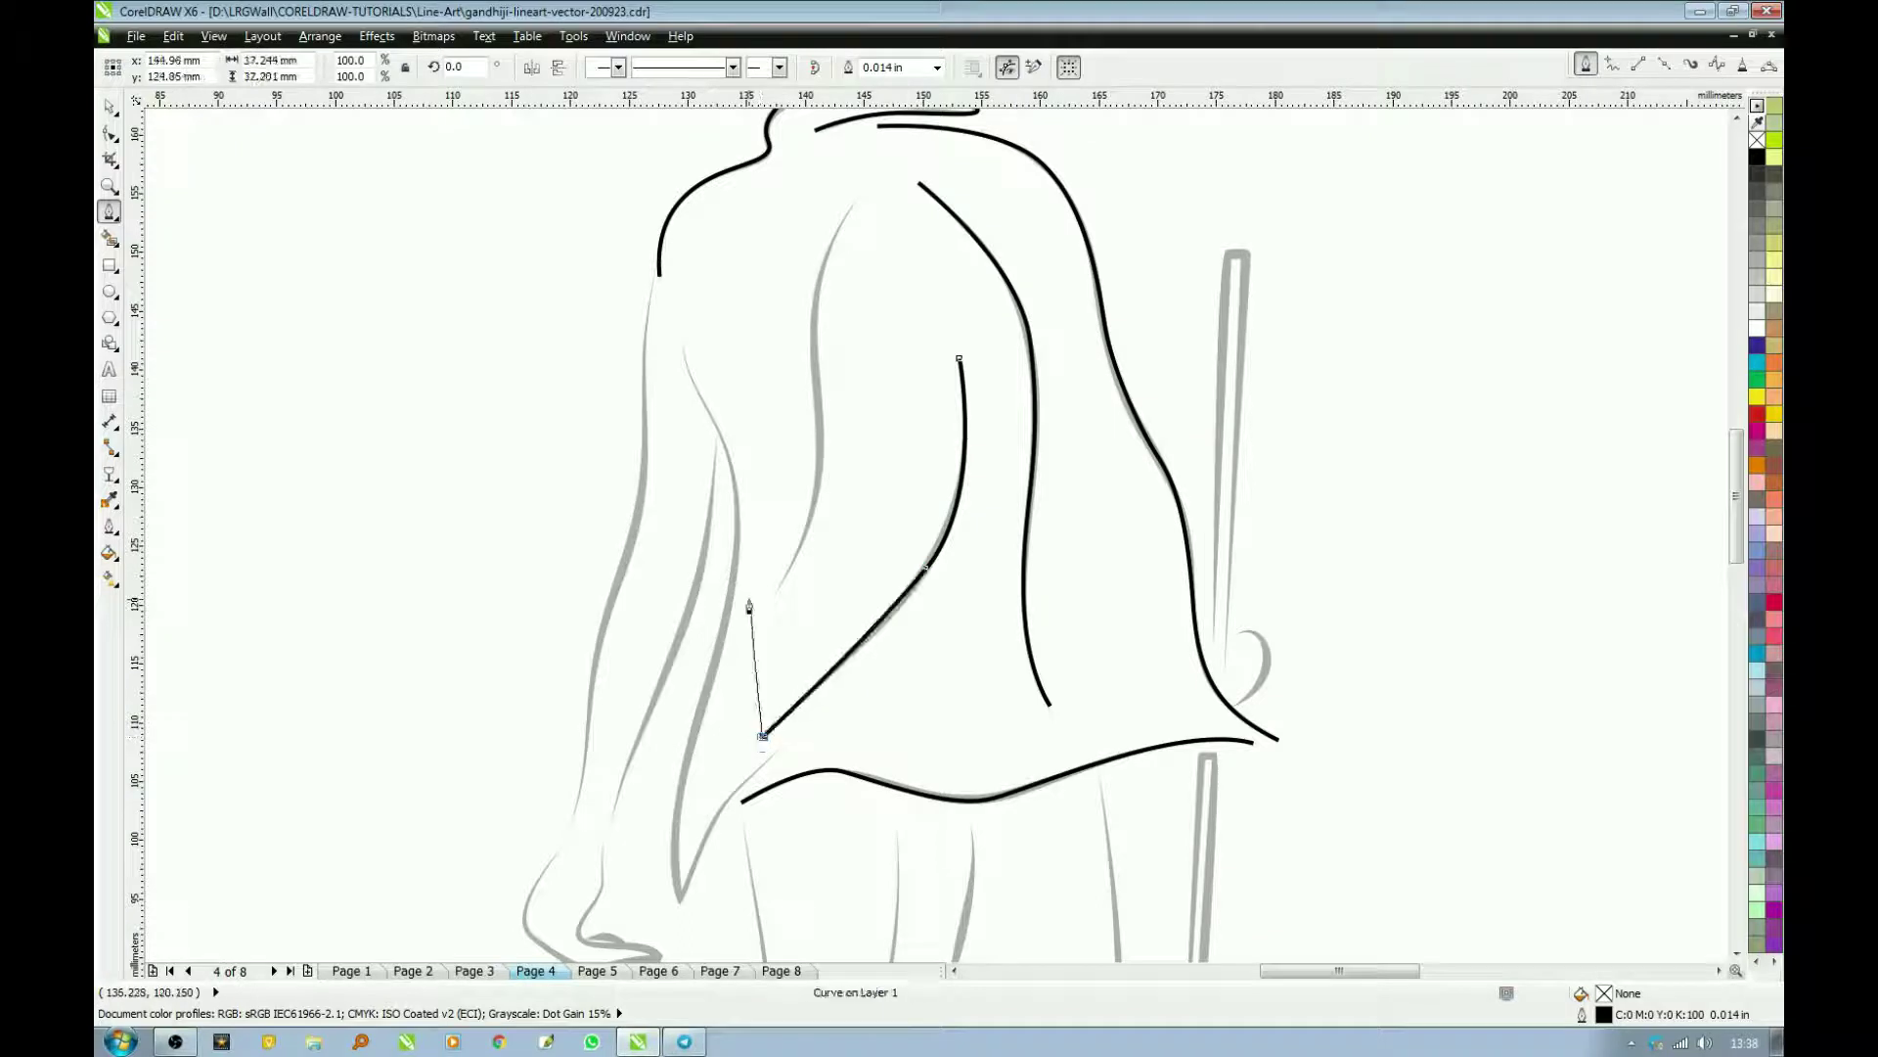
key("space")
Step: Trace the left fold line on the back of the shawl, about 7 mm wide and 33 mm high
key("space")
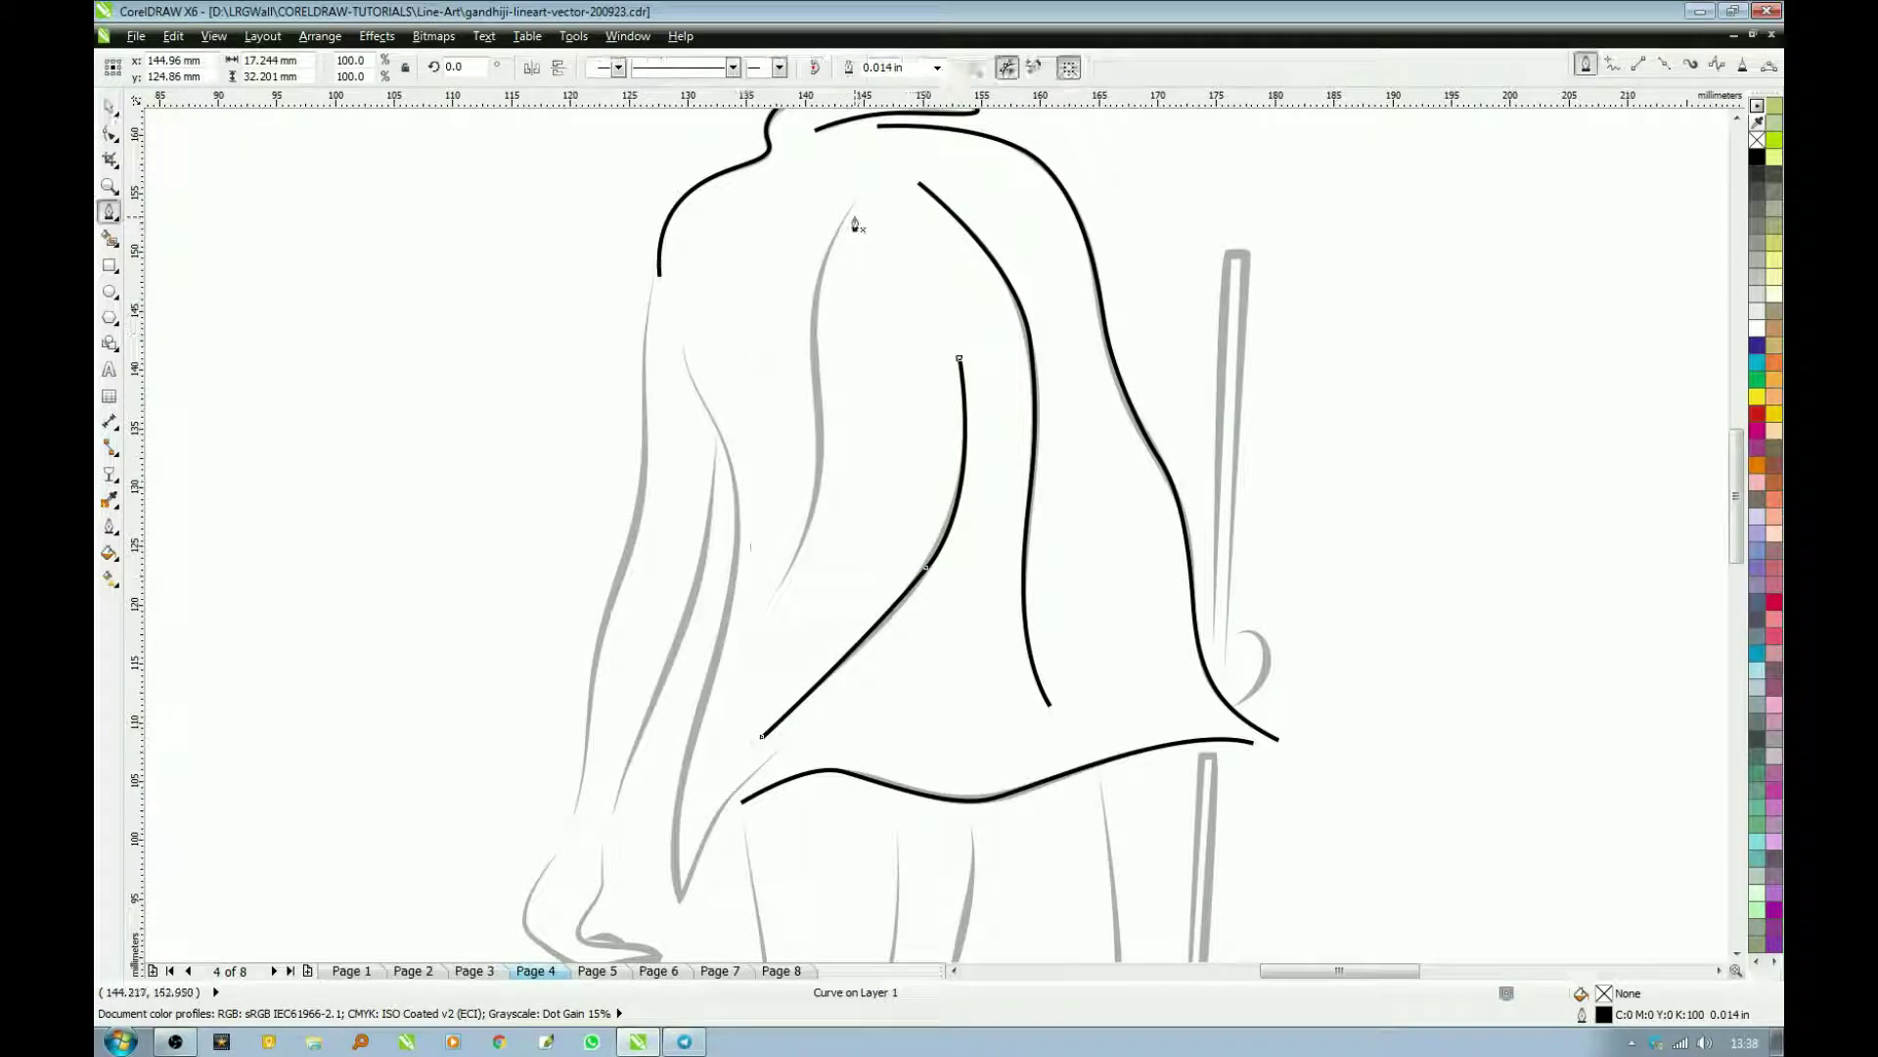
left_click(860, 195)
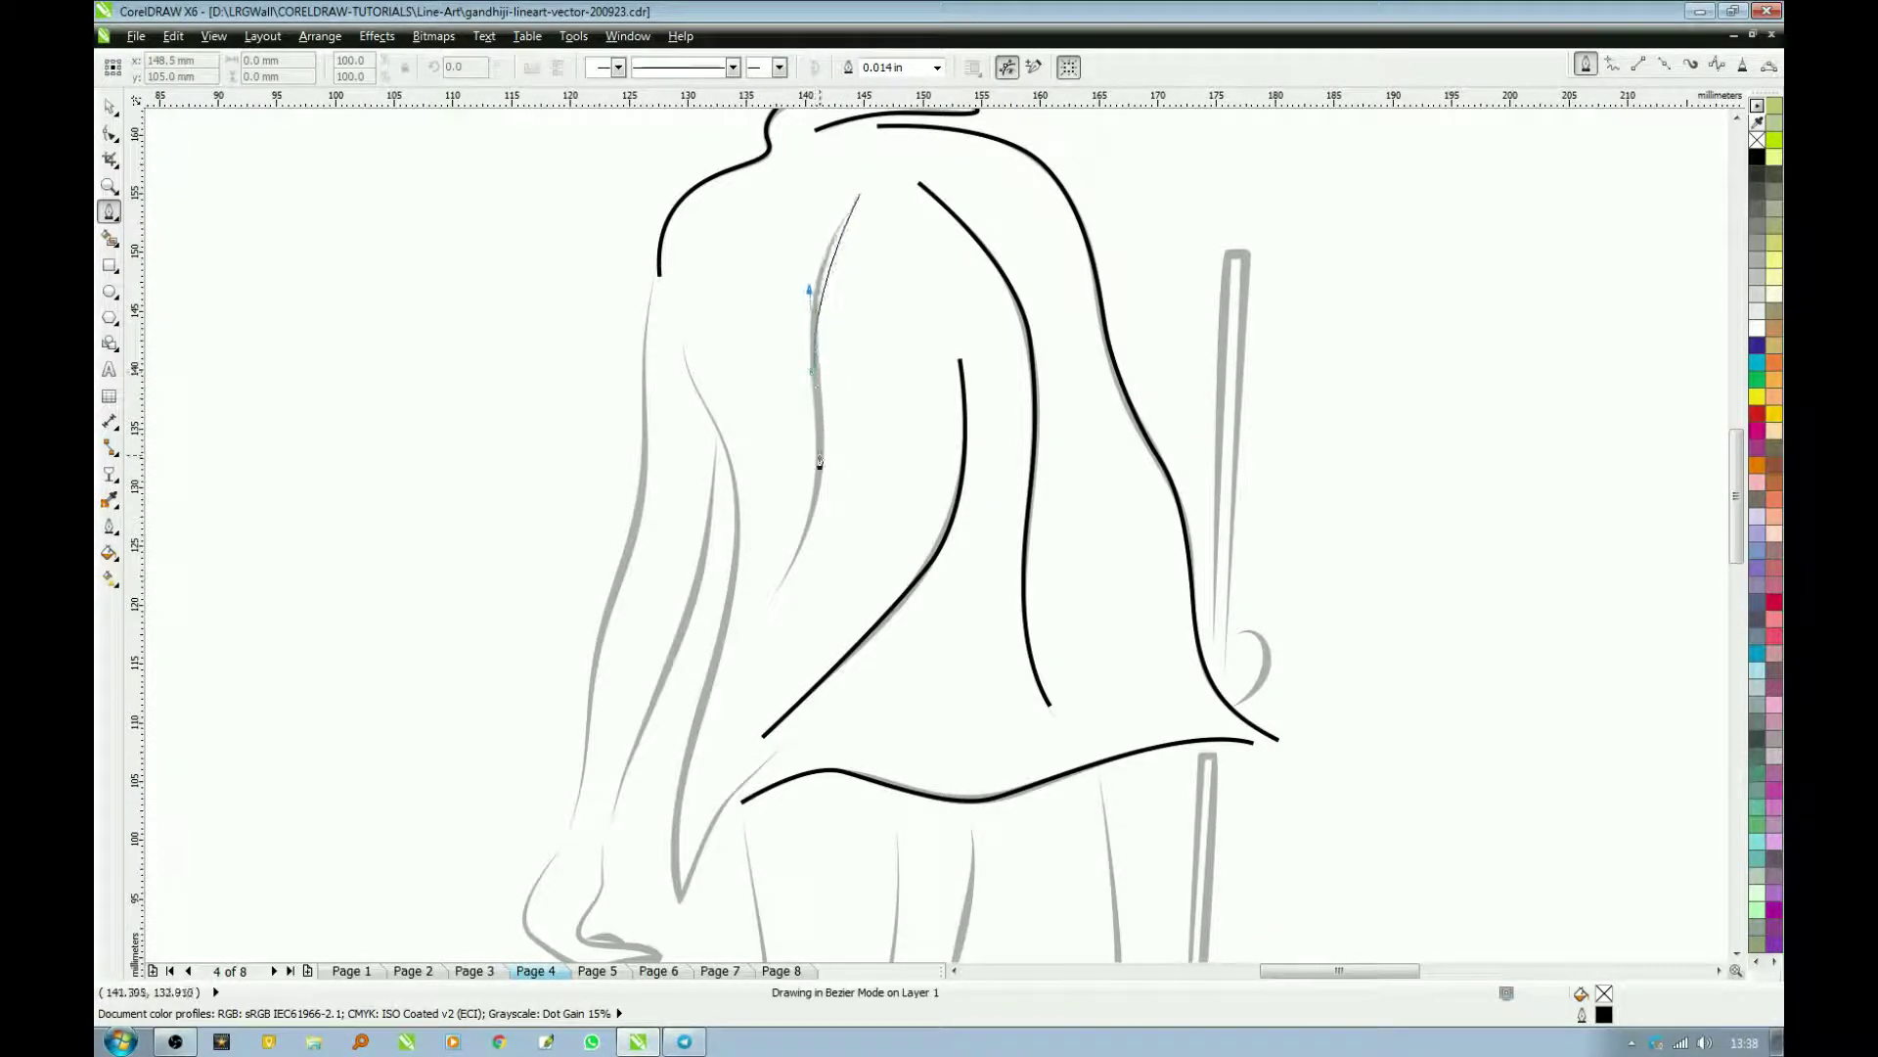
left_click_drag(813, 370, 822, 478)
left_click_drag(784, 585, 742, 650)
key("space")
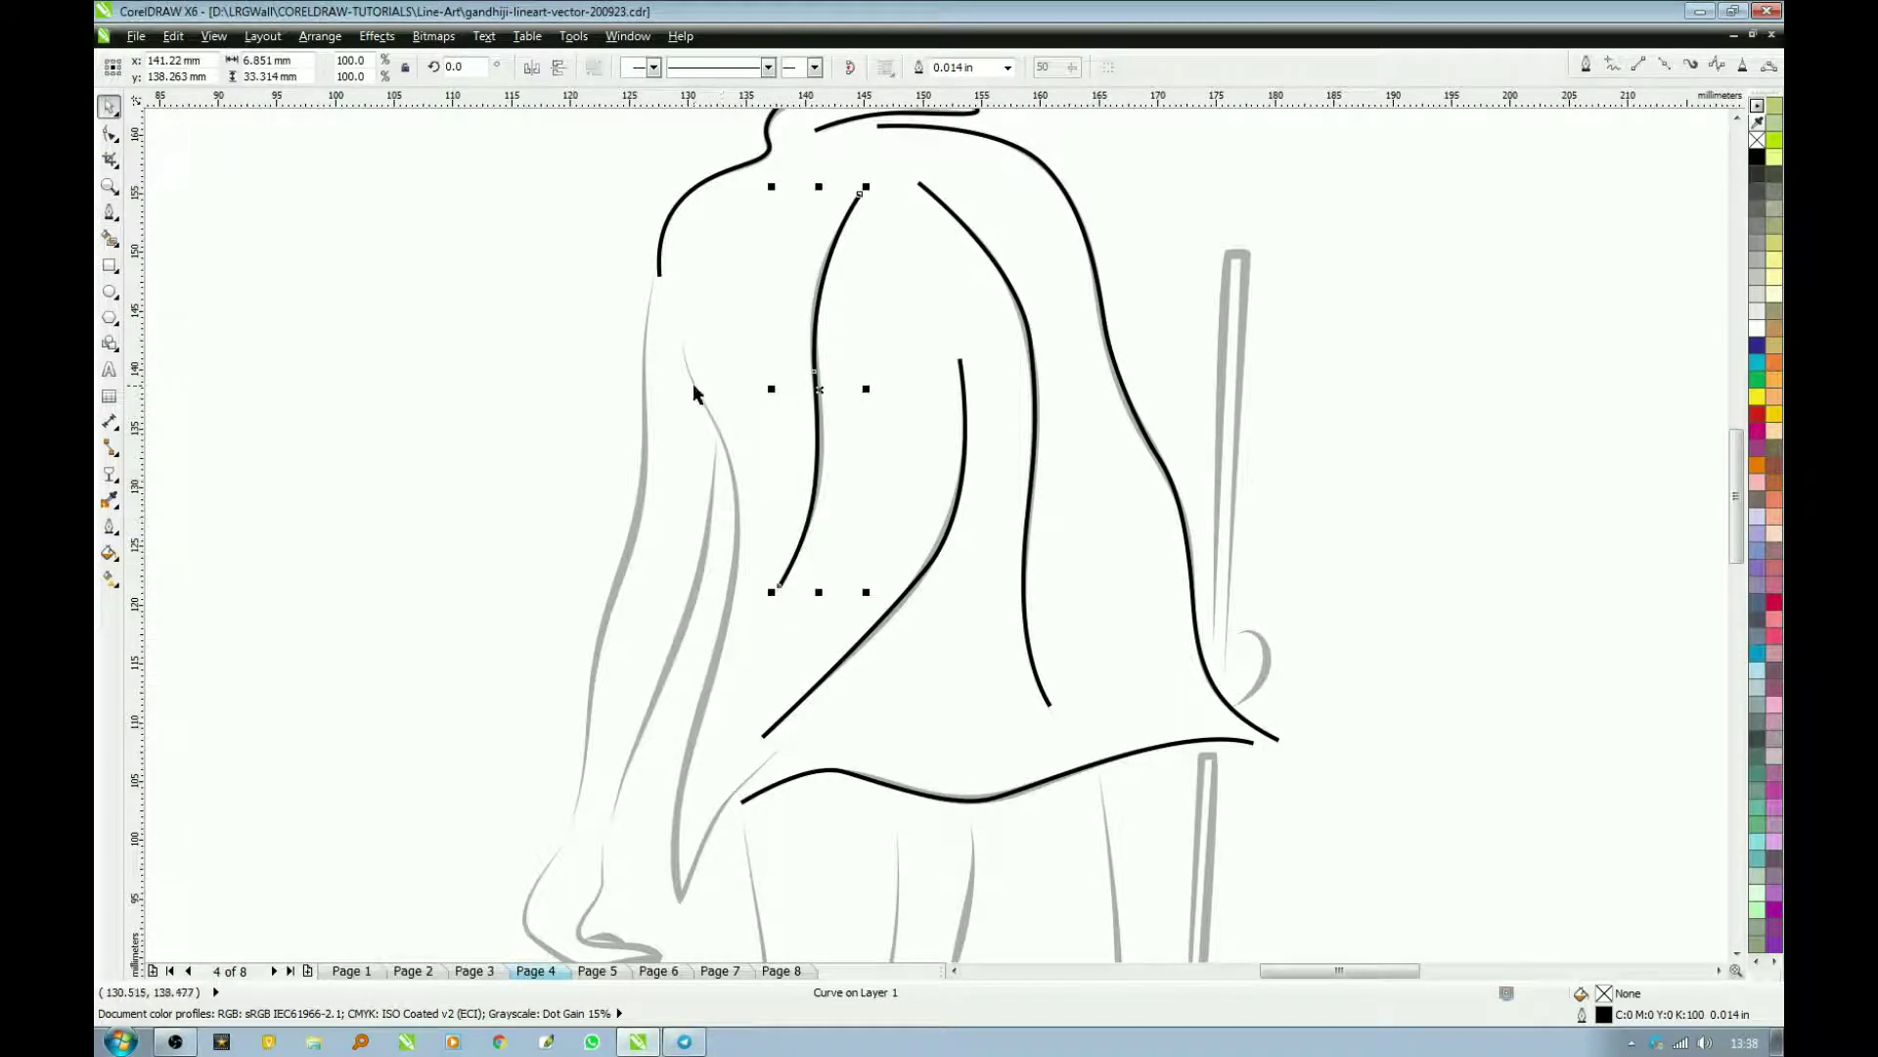
Step: Trace the shawl's draped left edge down to its pointed tip and back up to the hem, about 10 mm wide and 47 mm high
key("space")
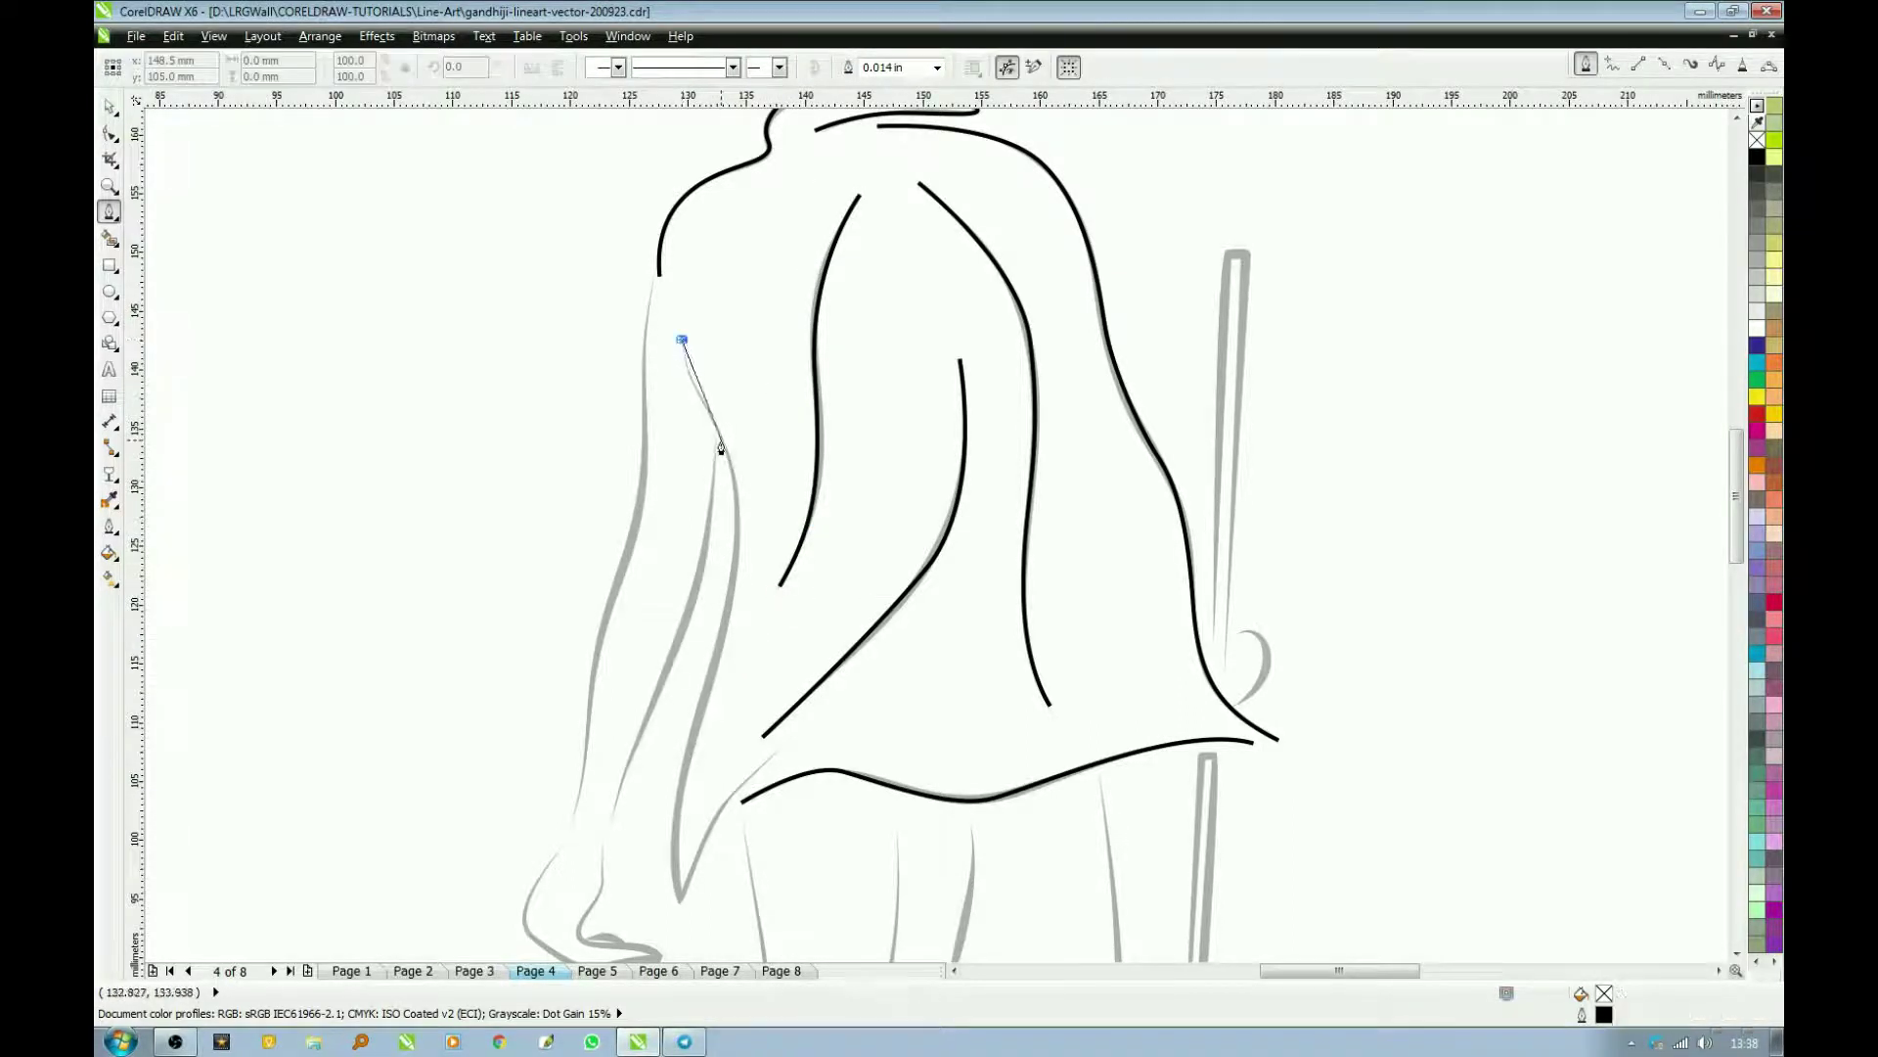
left_click_drag(724, 441, 757, 506)
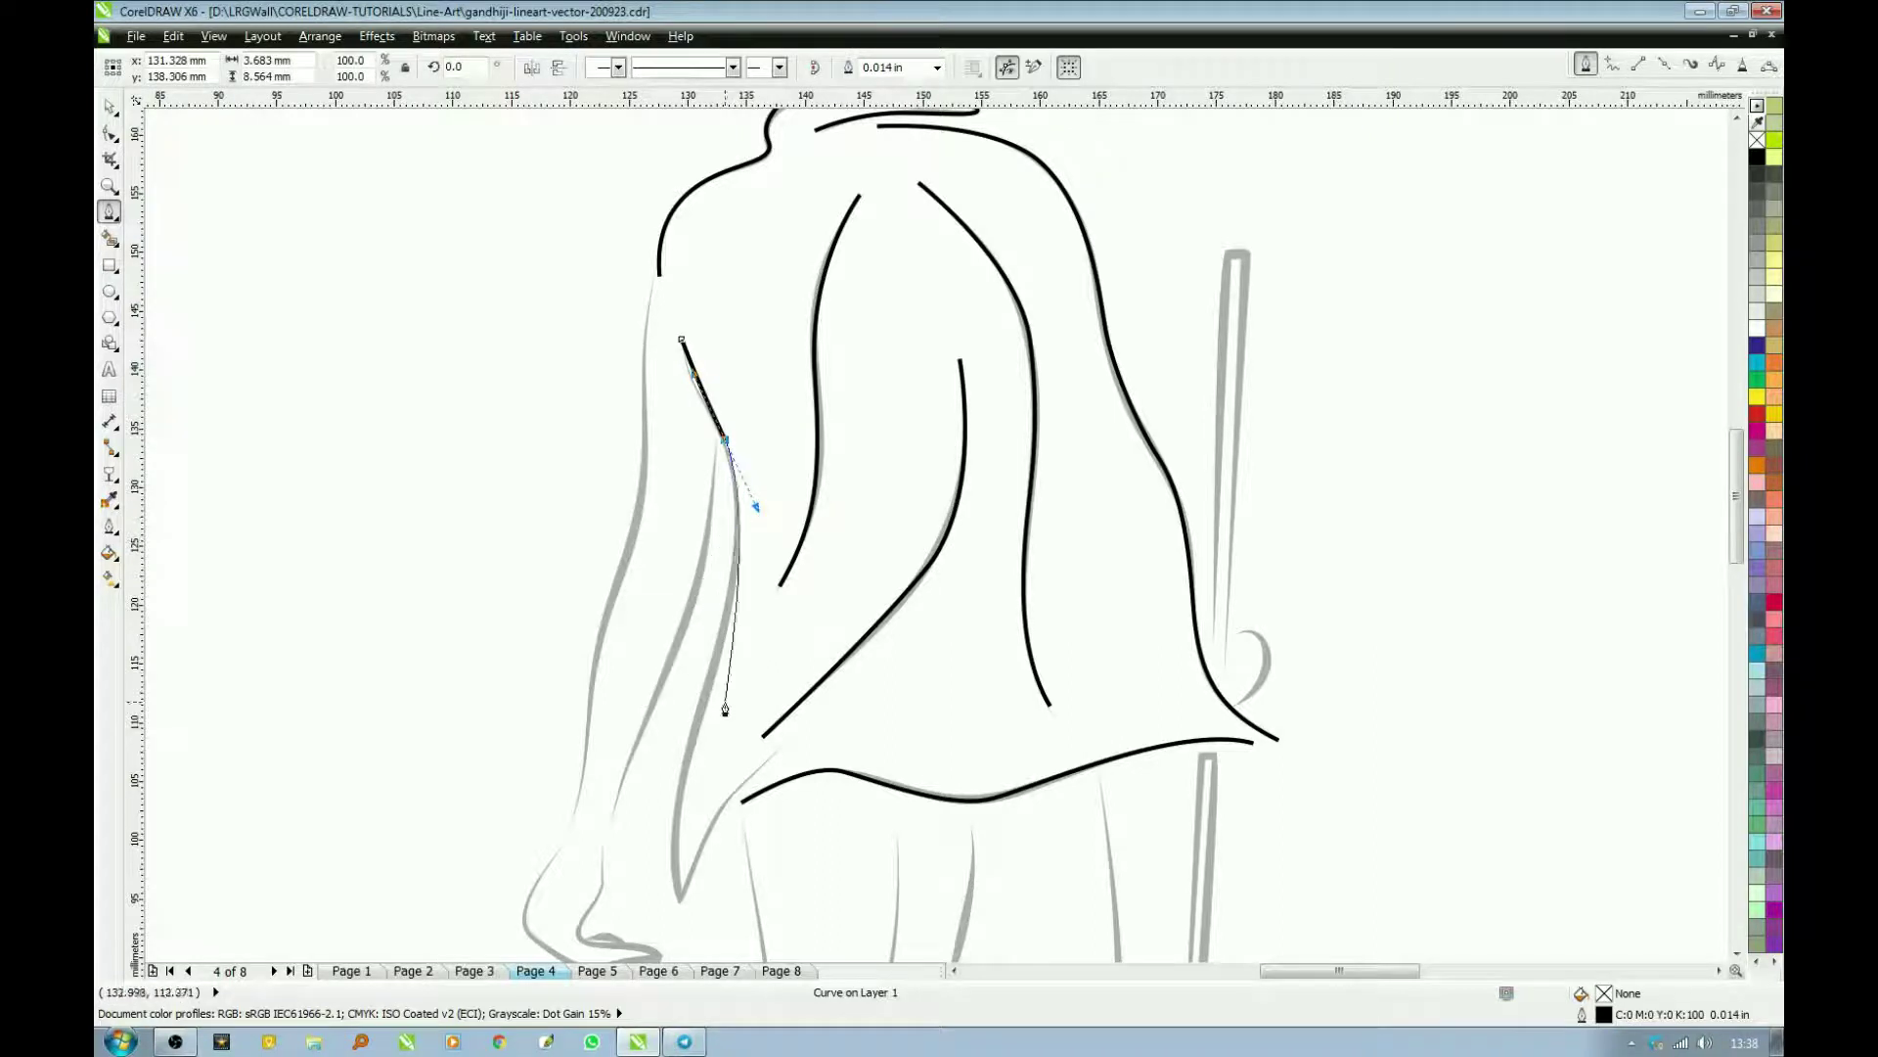
left_click_drag(695, 715, 670, 814)
left_click_drag(677, 902, 686, 926)
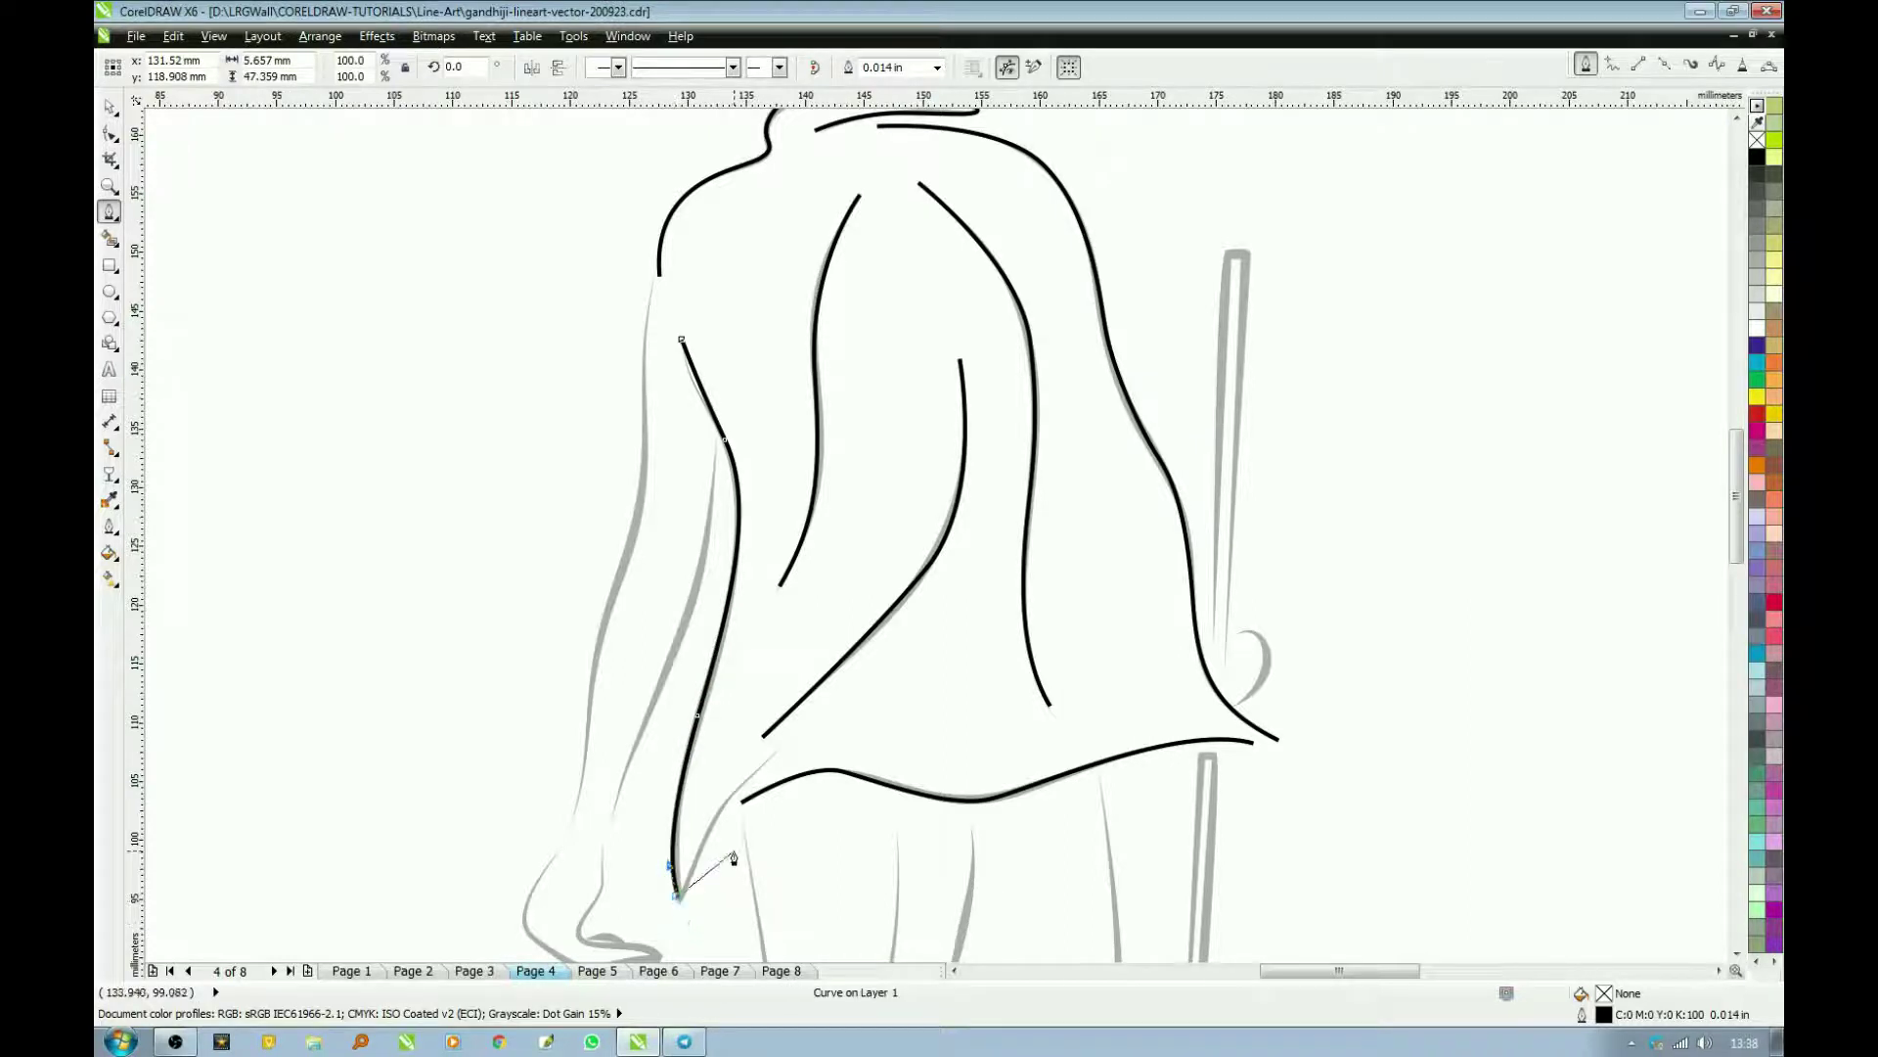
left_click_drag(724, 804, 820, 713)
key("space")
Step: Trace the inner line of the left arm down to the wrist, about 9 mm wide and 31 mm high
key("space")
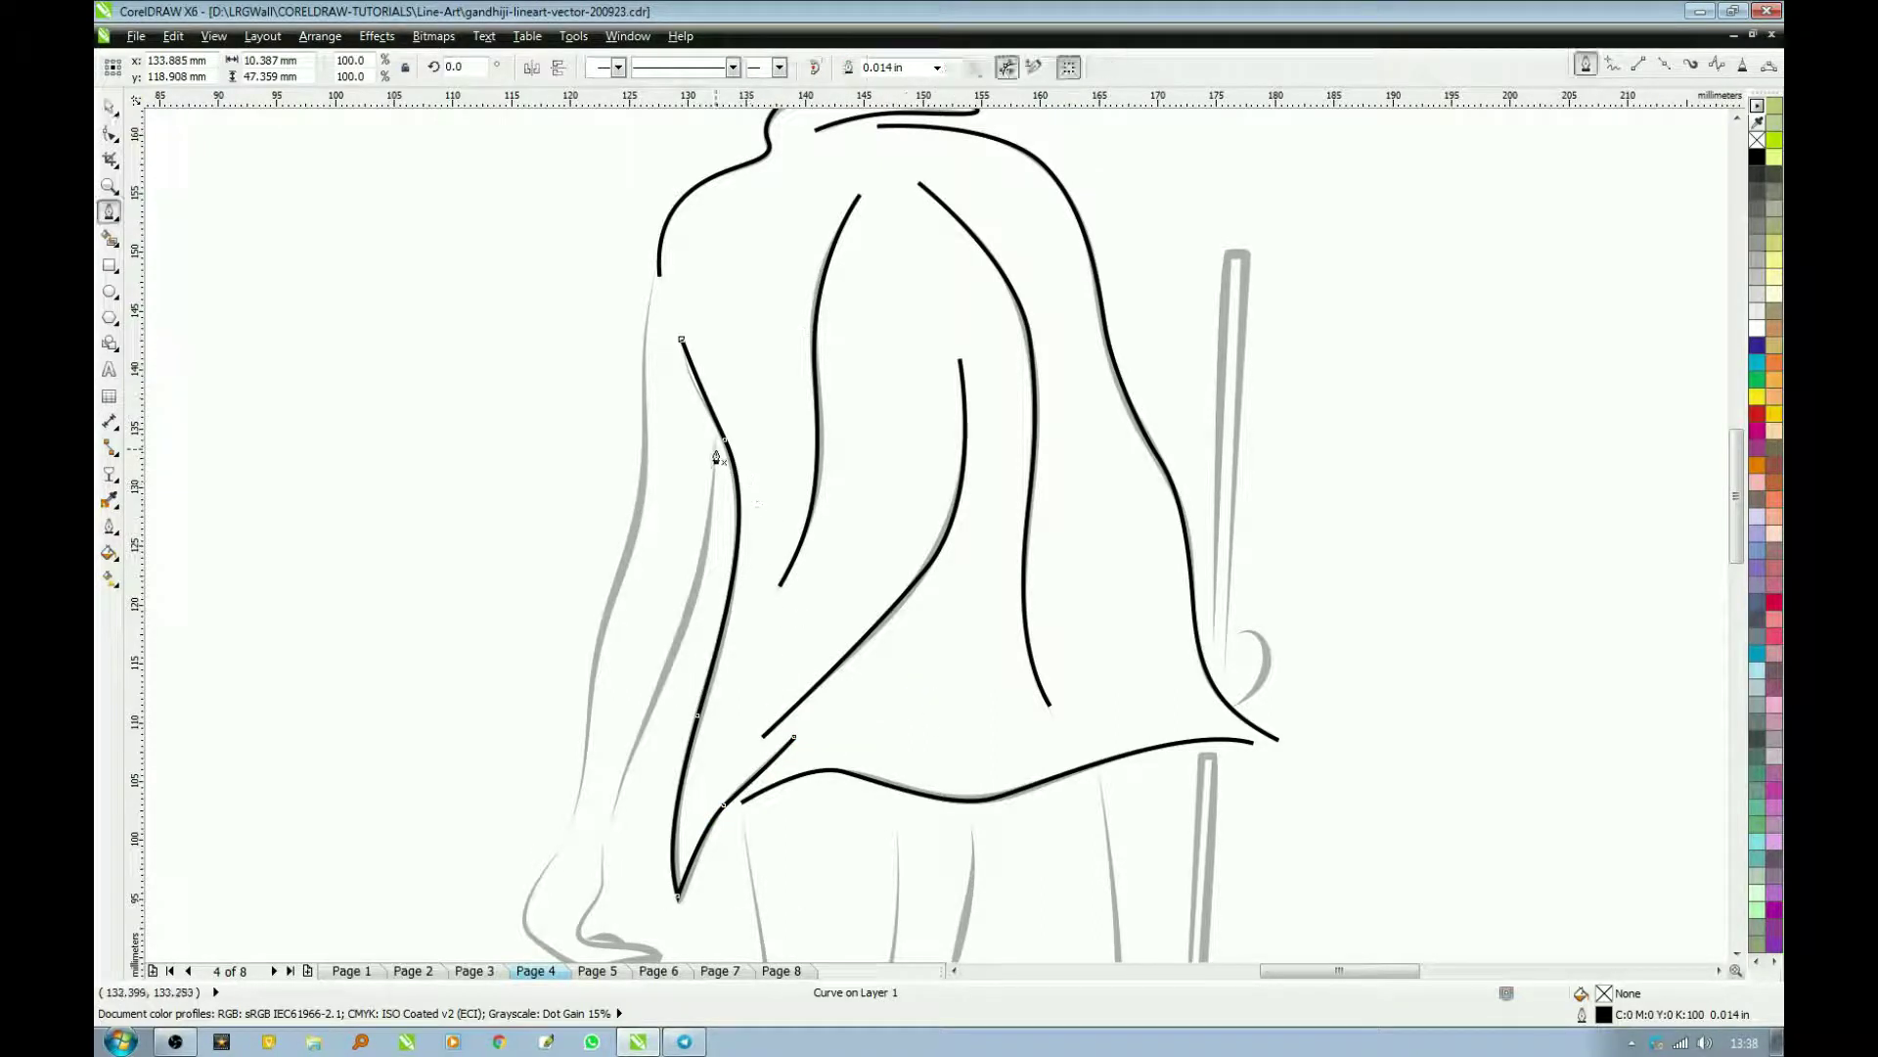
left_click(718, 447)
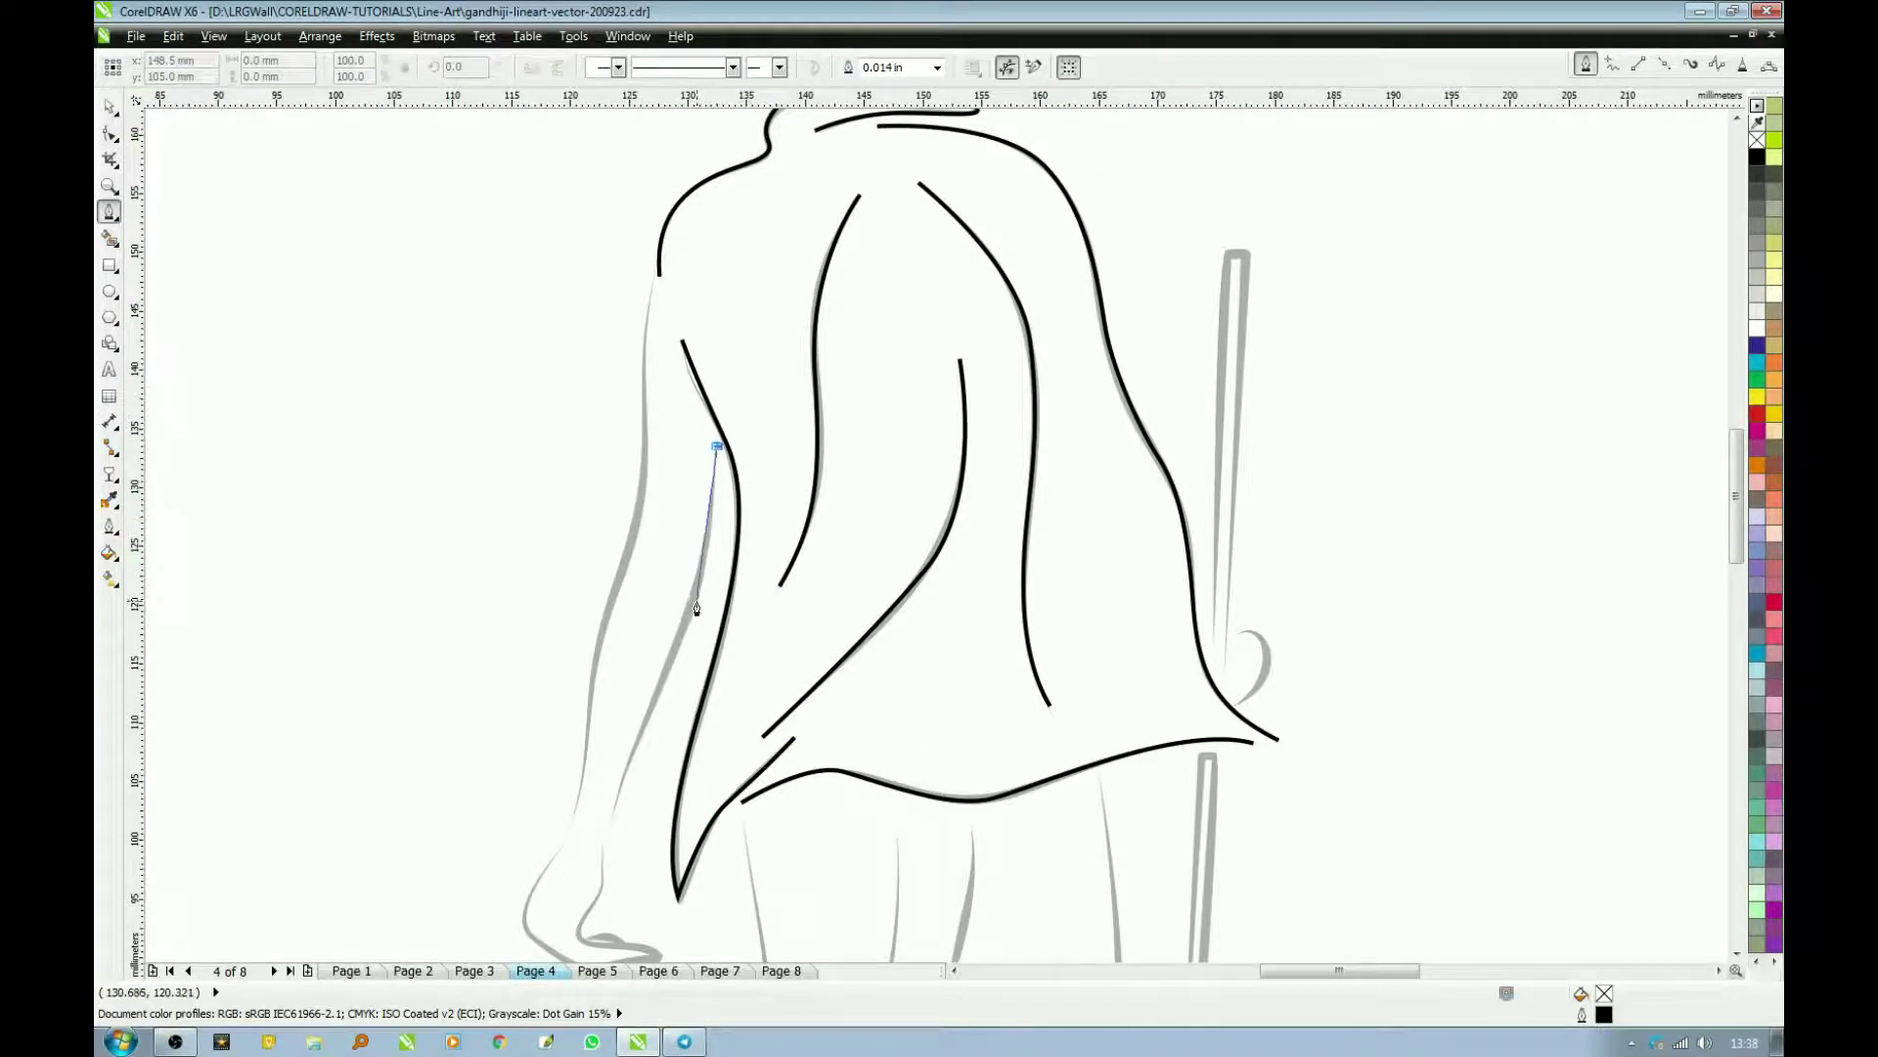
left_click_drag(690, 601, 664, 669)
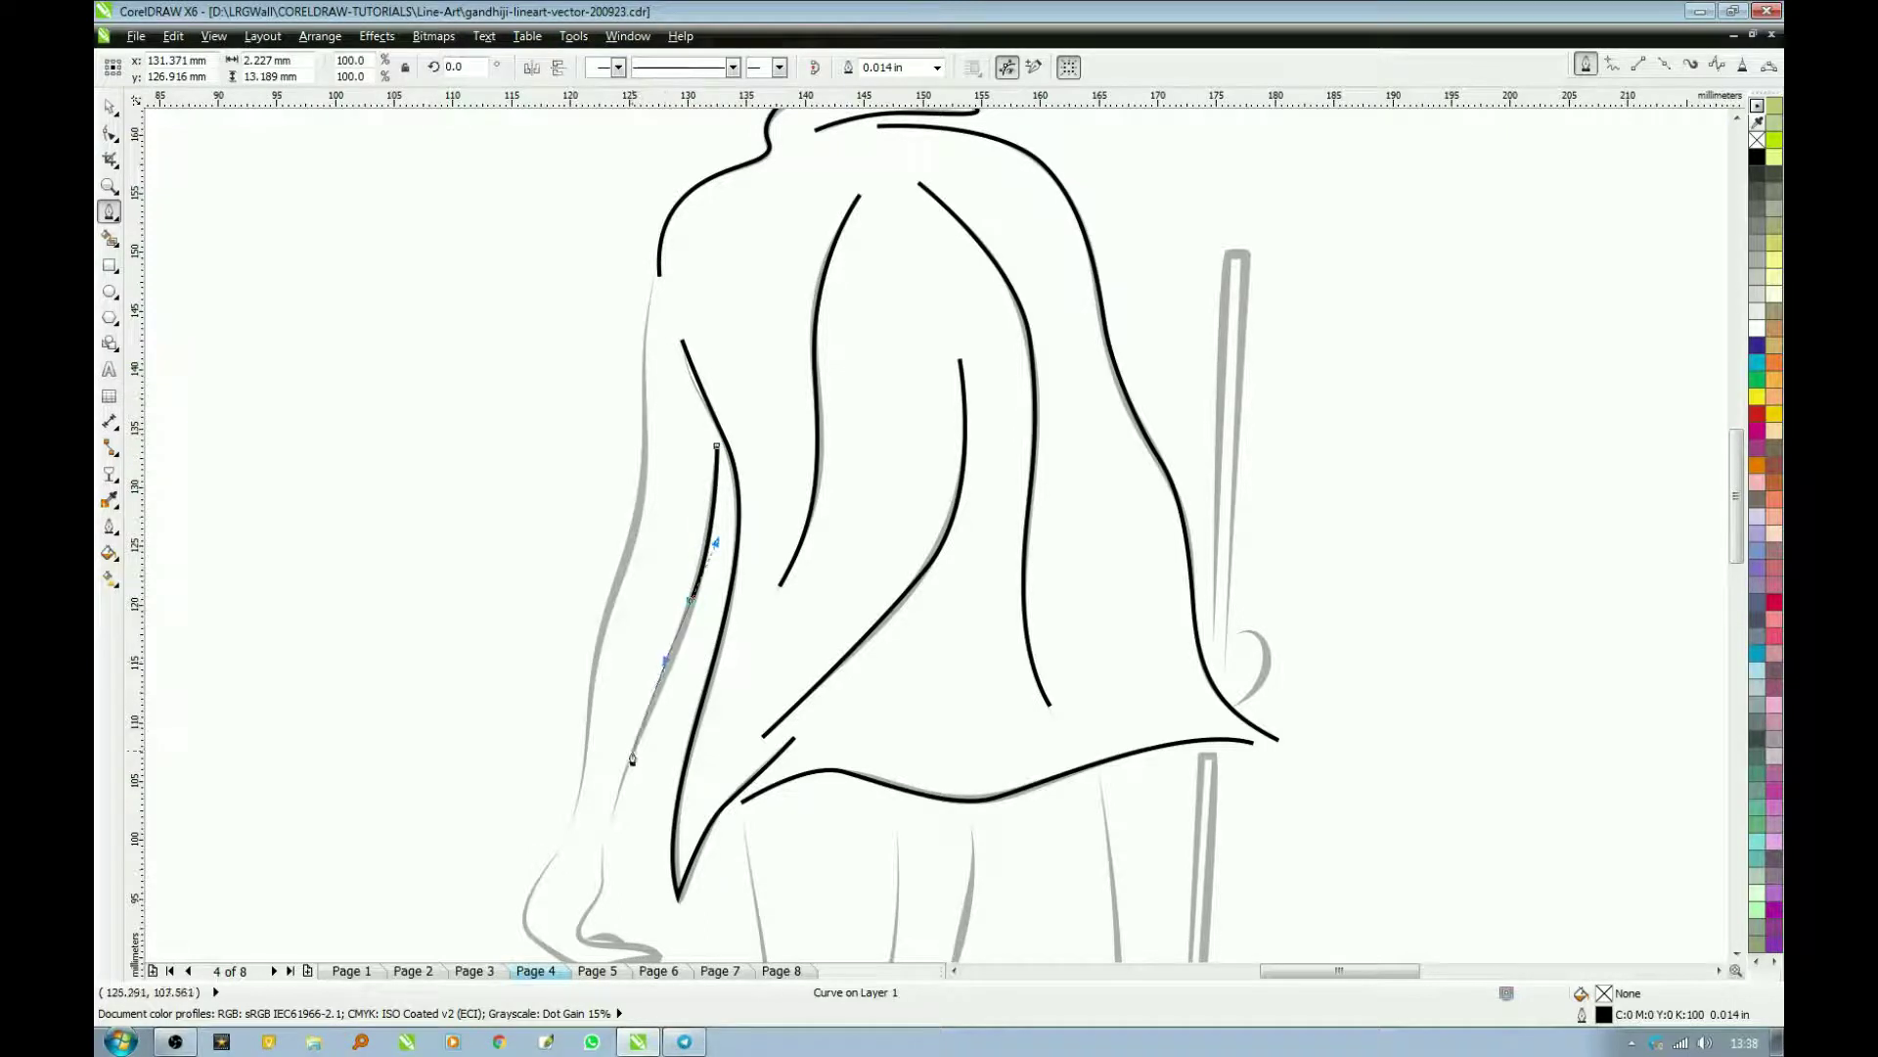
left_click(616, 814)
key("space")
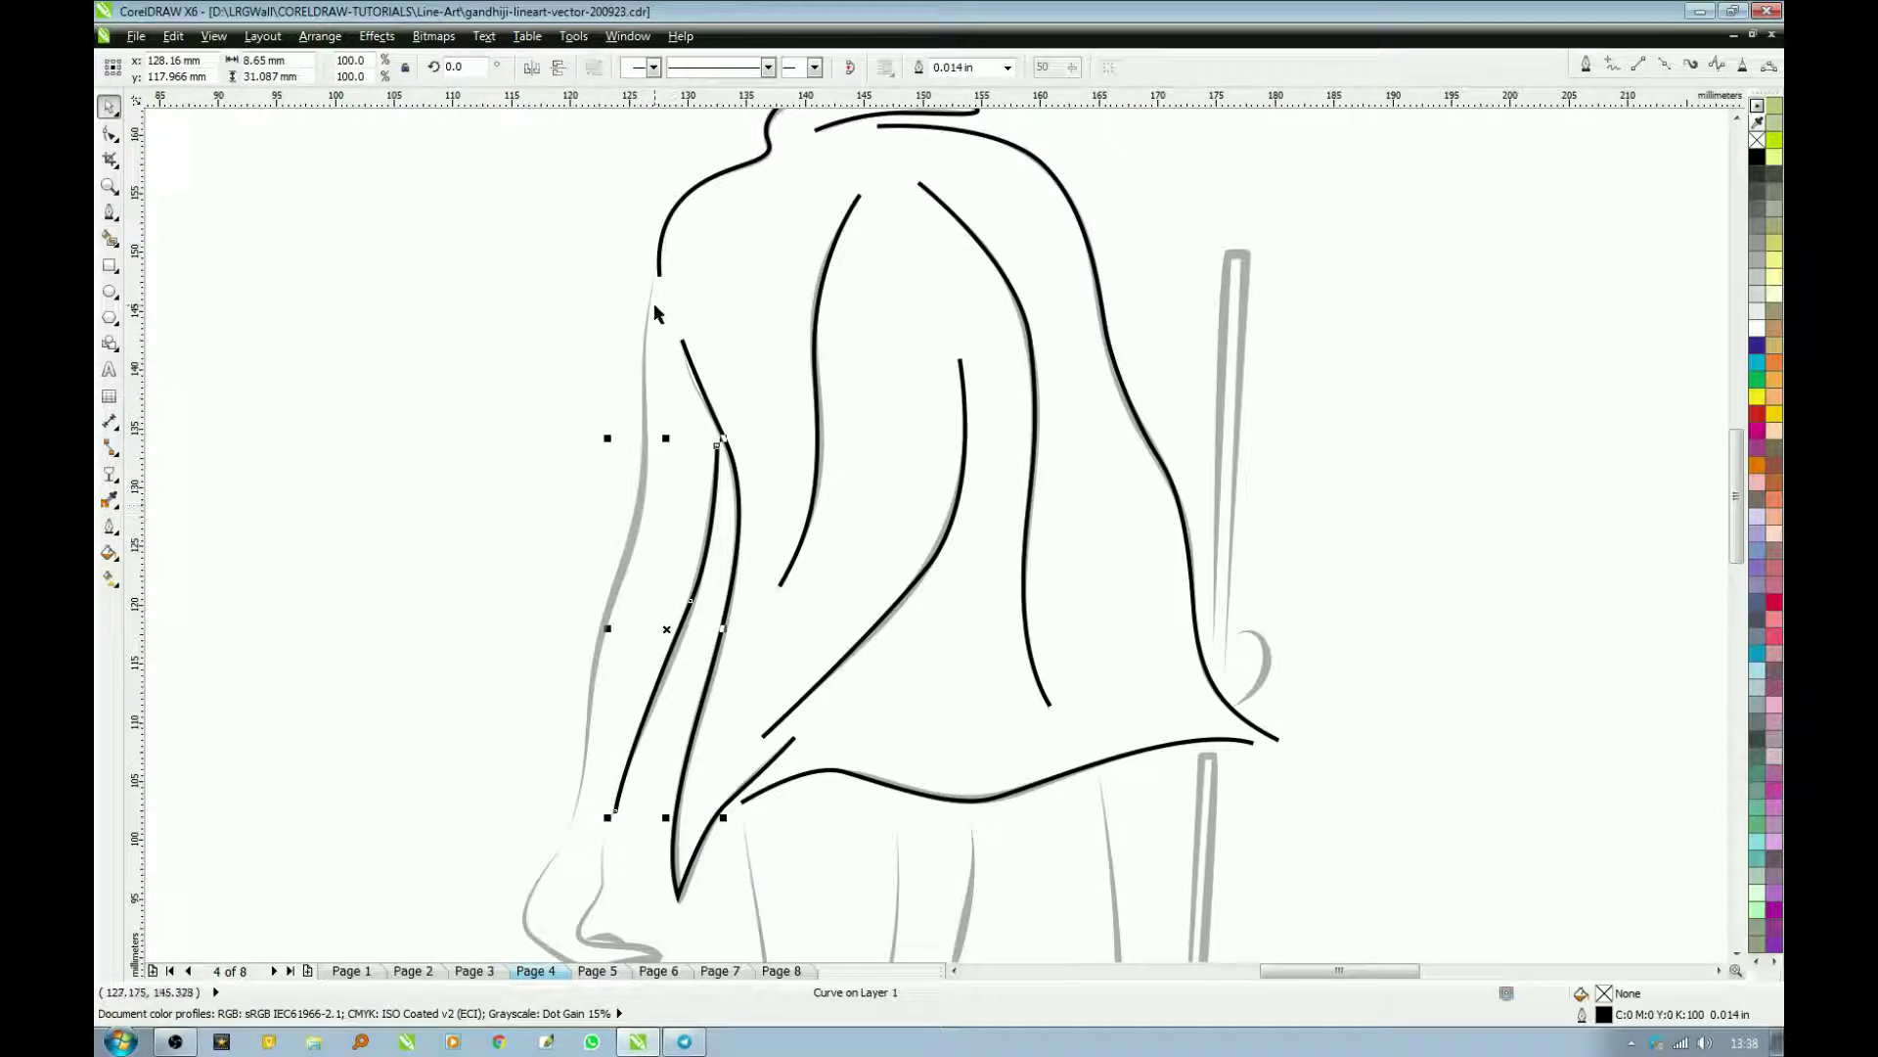
Step: Trace the outer line of the left arm from the shoulder down to the wrist, about 7 mm wide and 45 mm high
key("space")
left_click(654, 281)
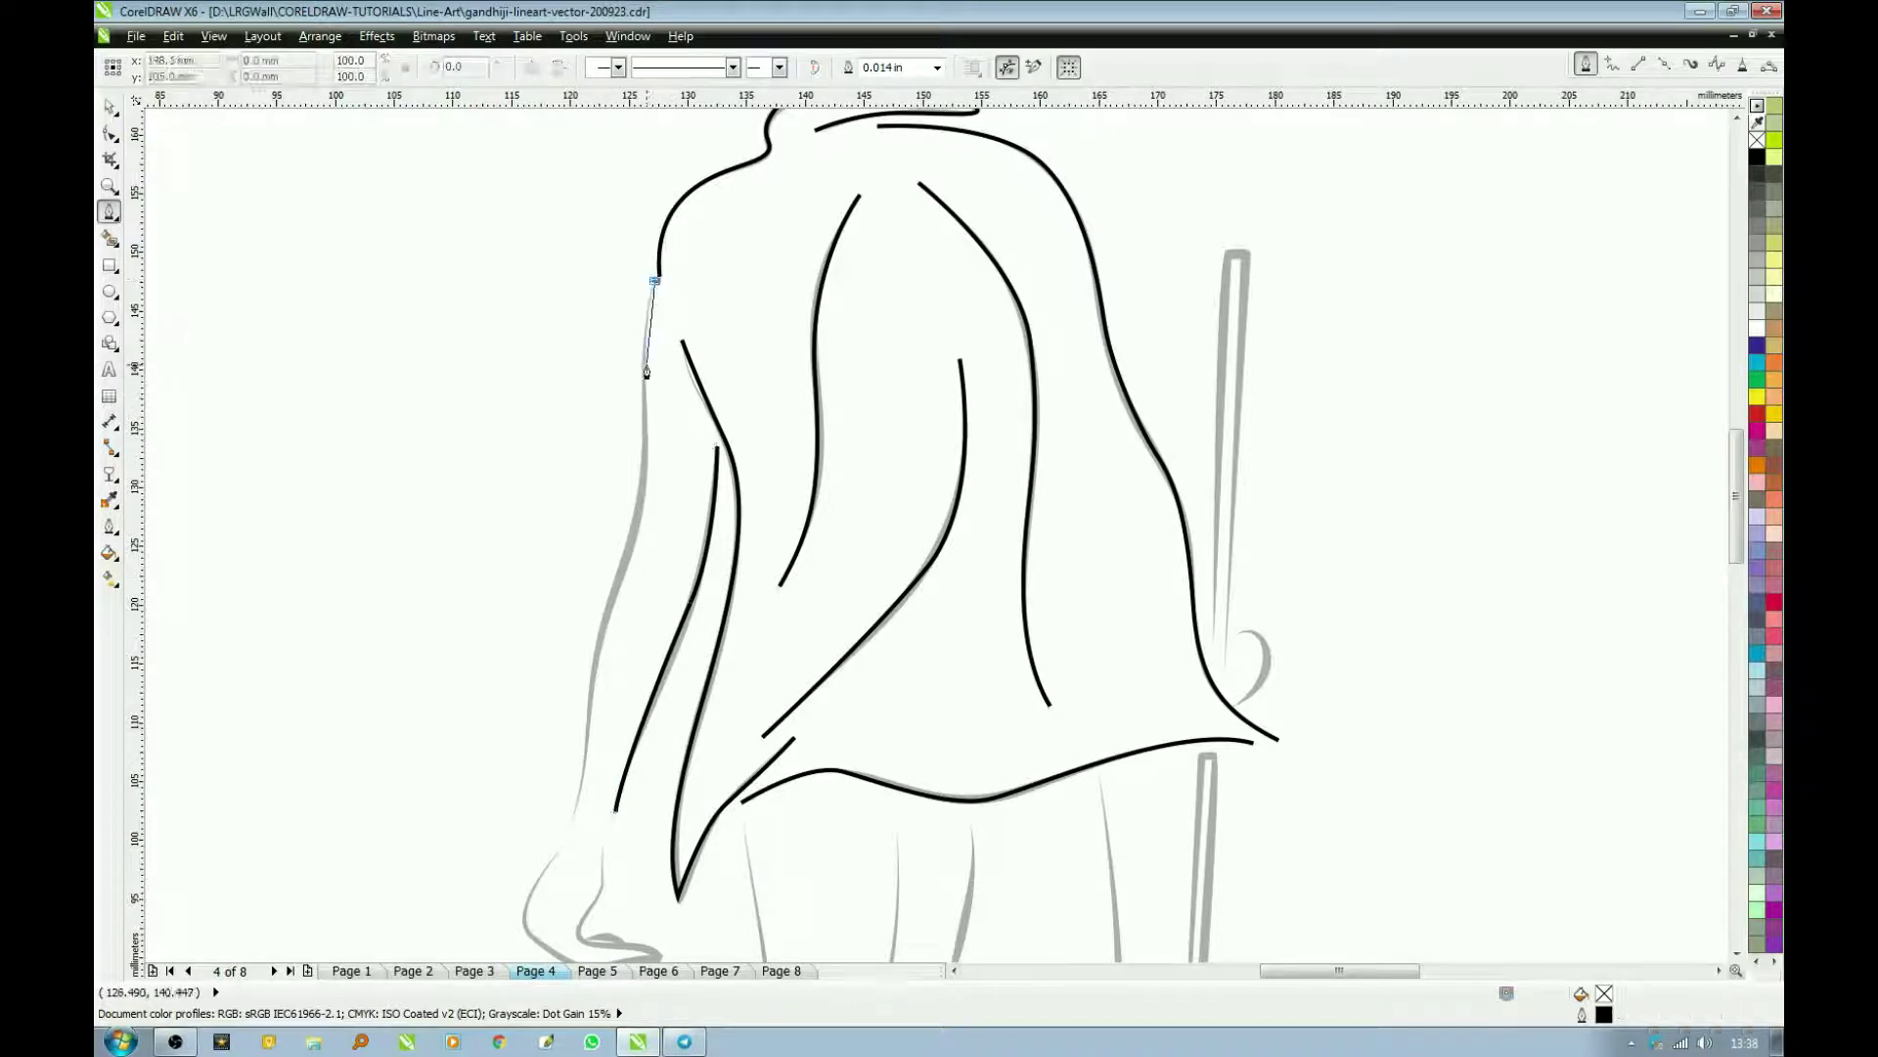
left_click_drag(646, 371, 646, 403)
left_click_drag(637, 536, 612, 614)
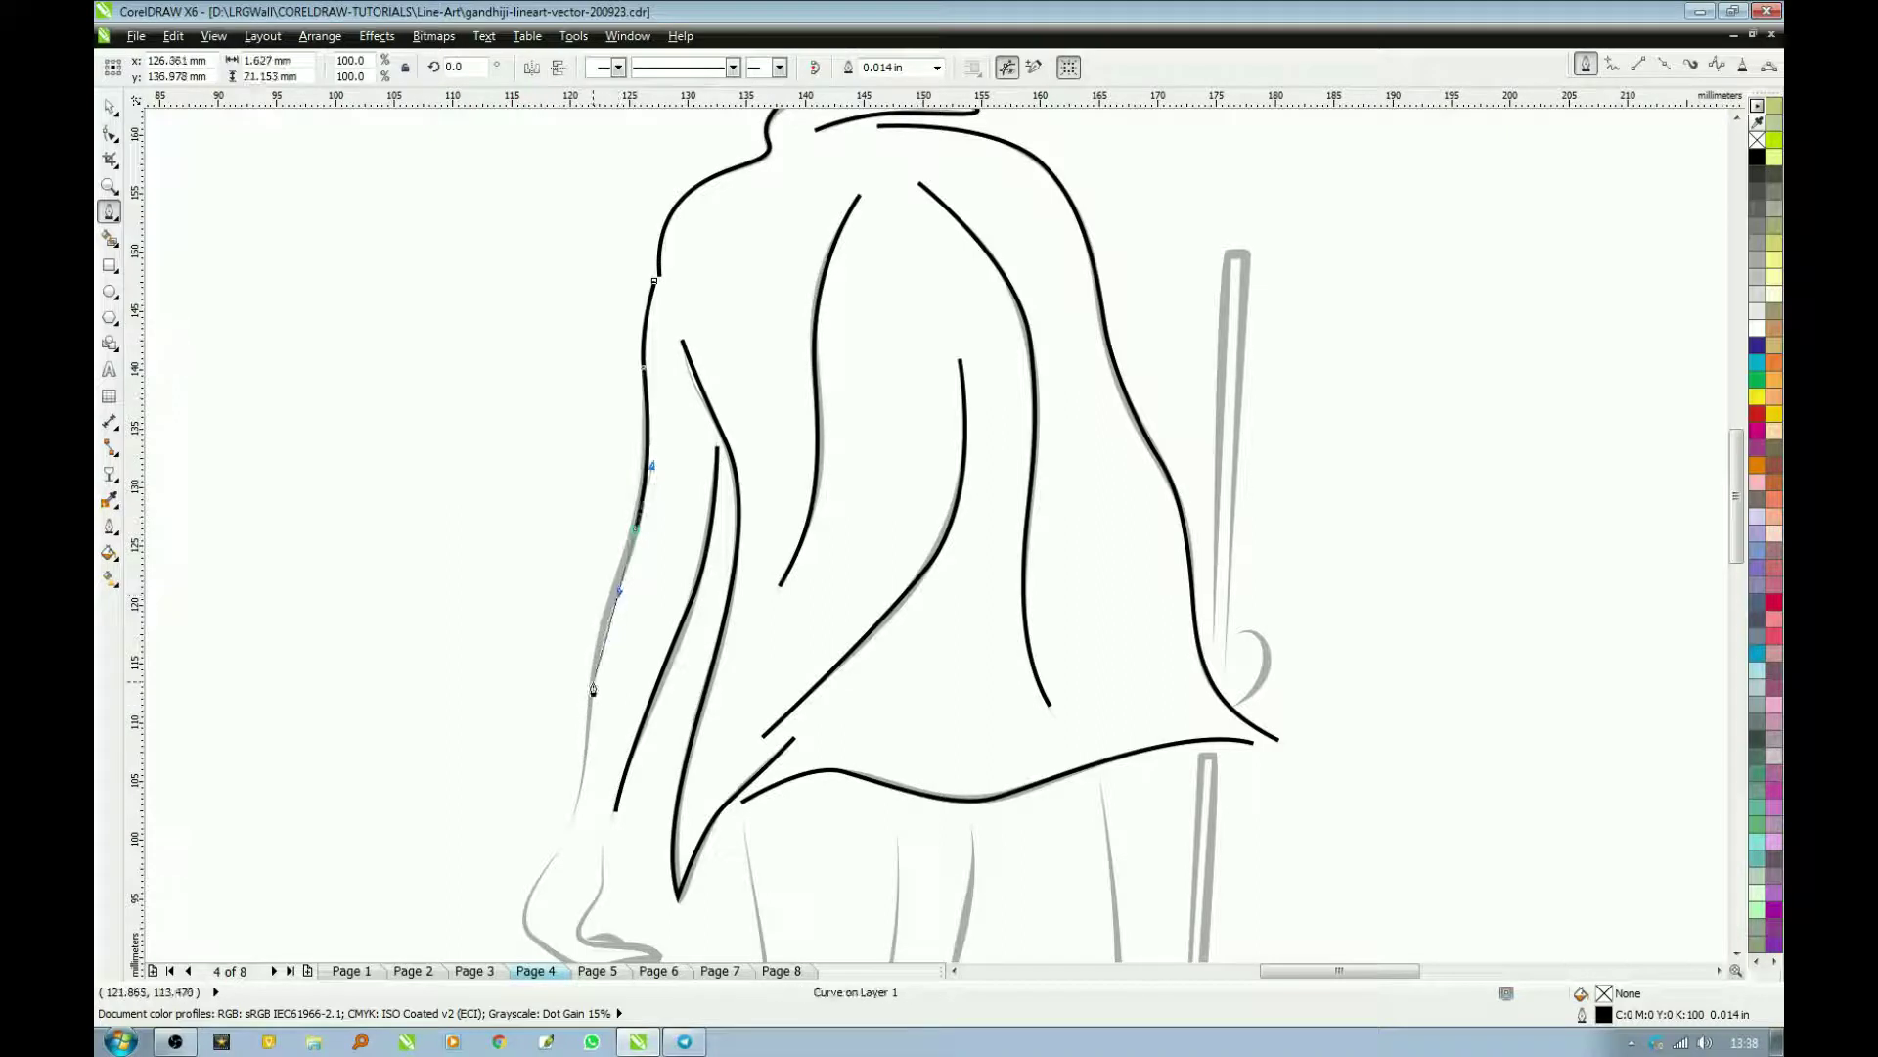
left_click_drag(593, 685, 591, 732)
left_click_drag(575, 814, 566, 851)
key("space")
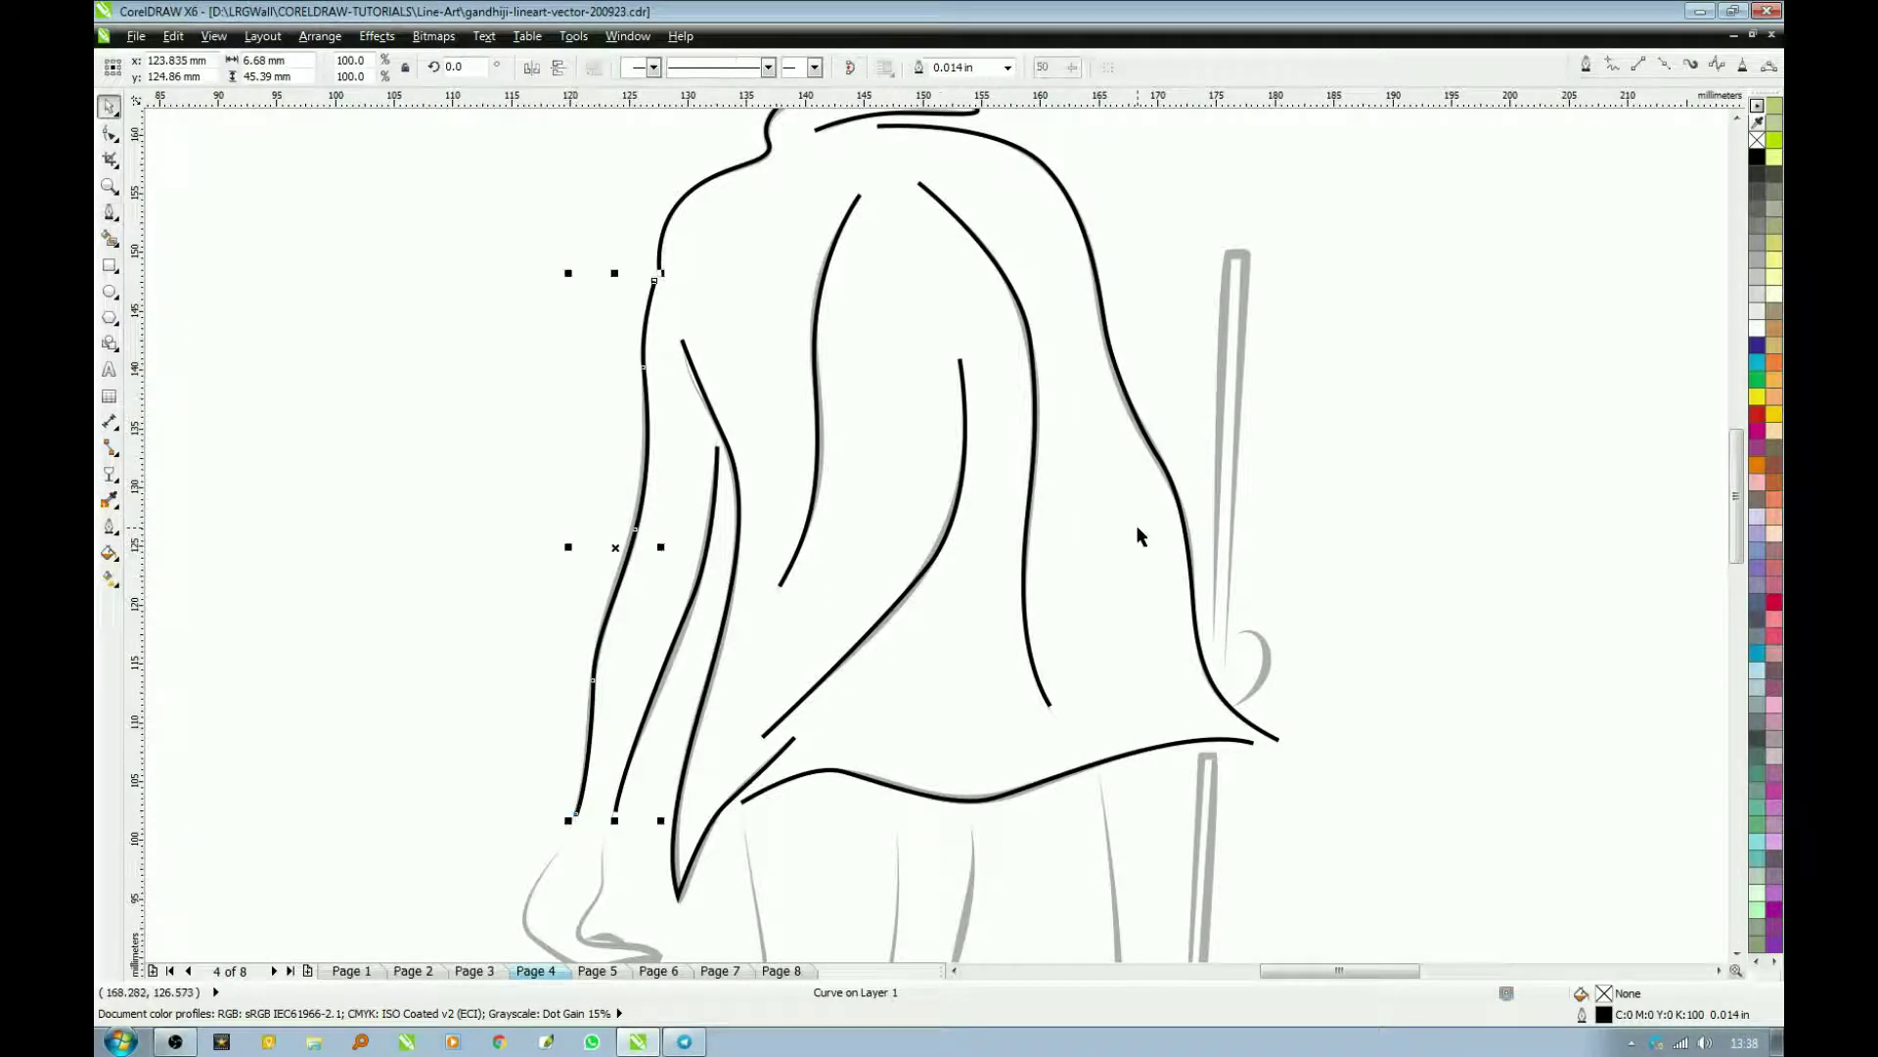
Step: Trace the upper part of the walking stick and the small hand curve at its base, about 3 mm wide and 6 mm high
key("space")
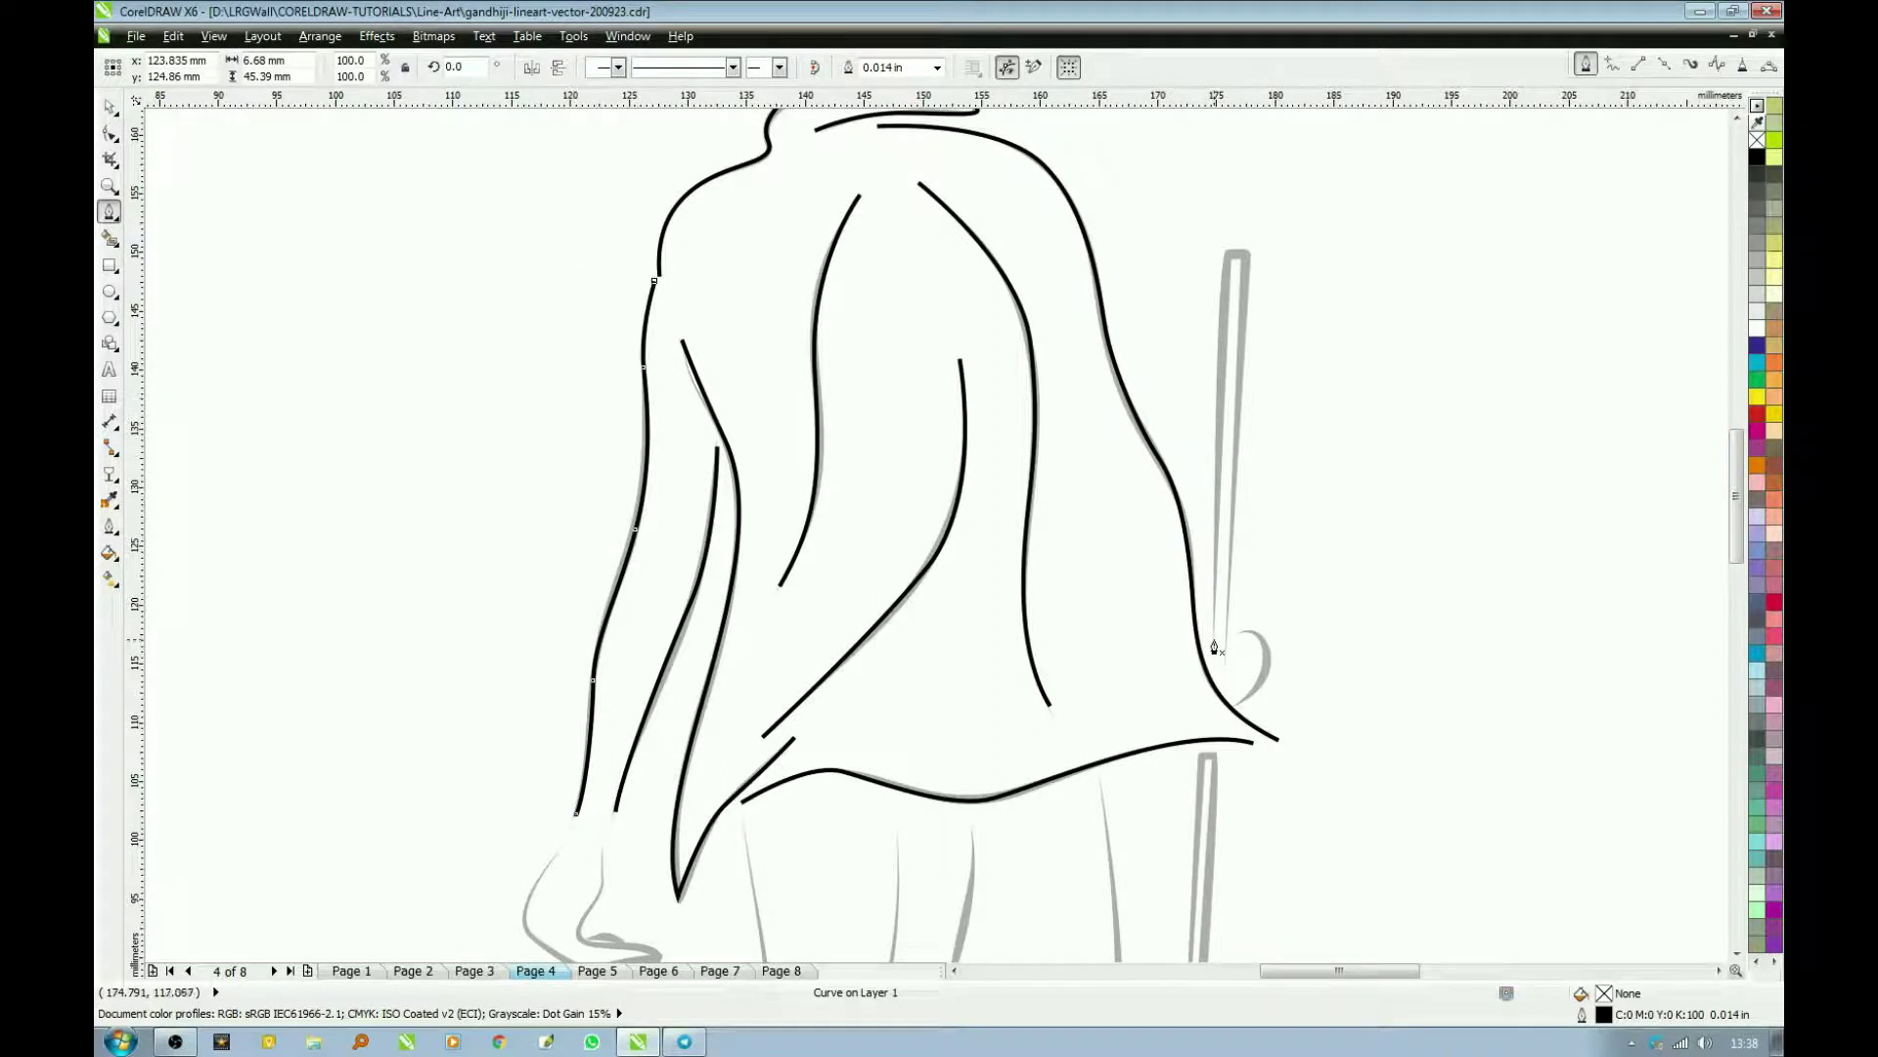
left_click_drag(1214, 641, 1225, 247)
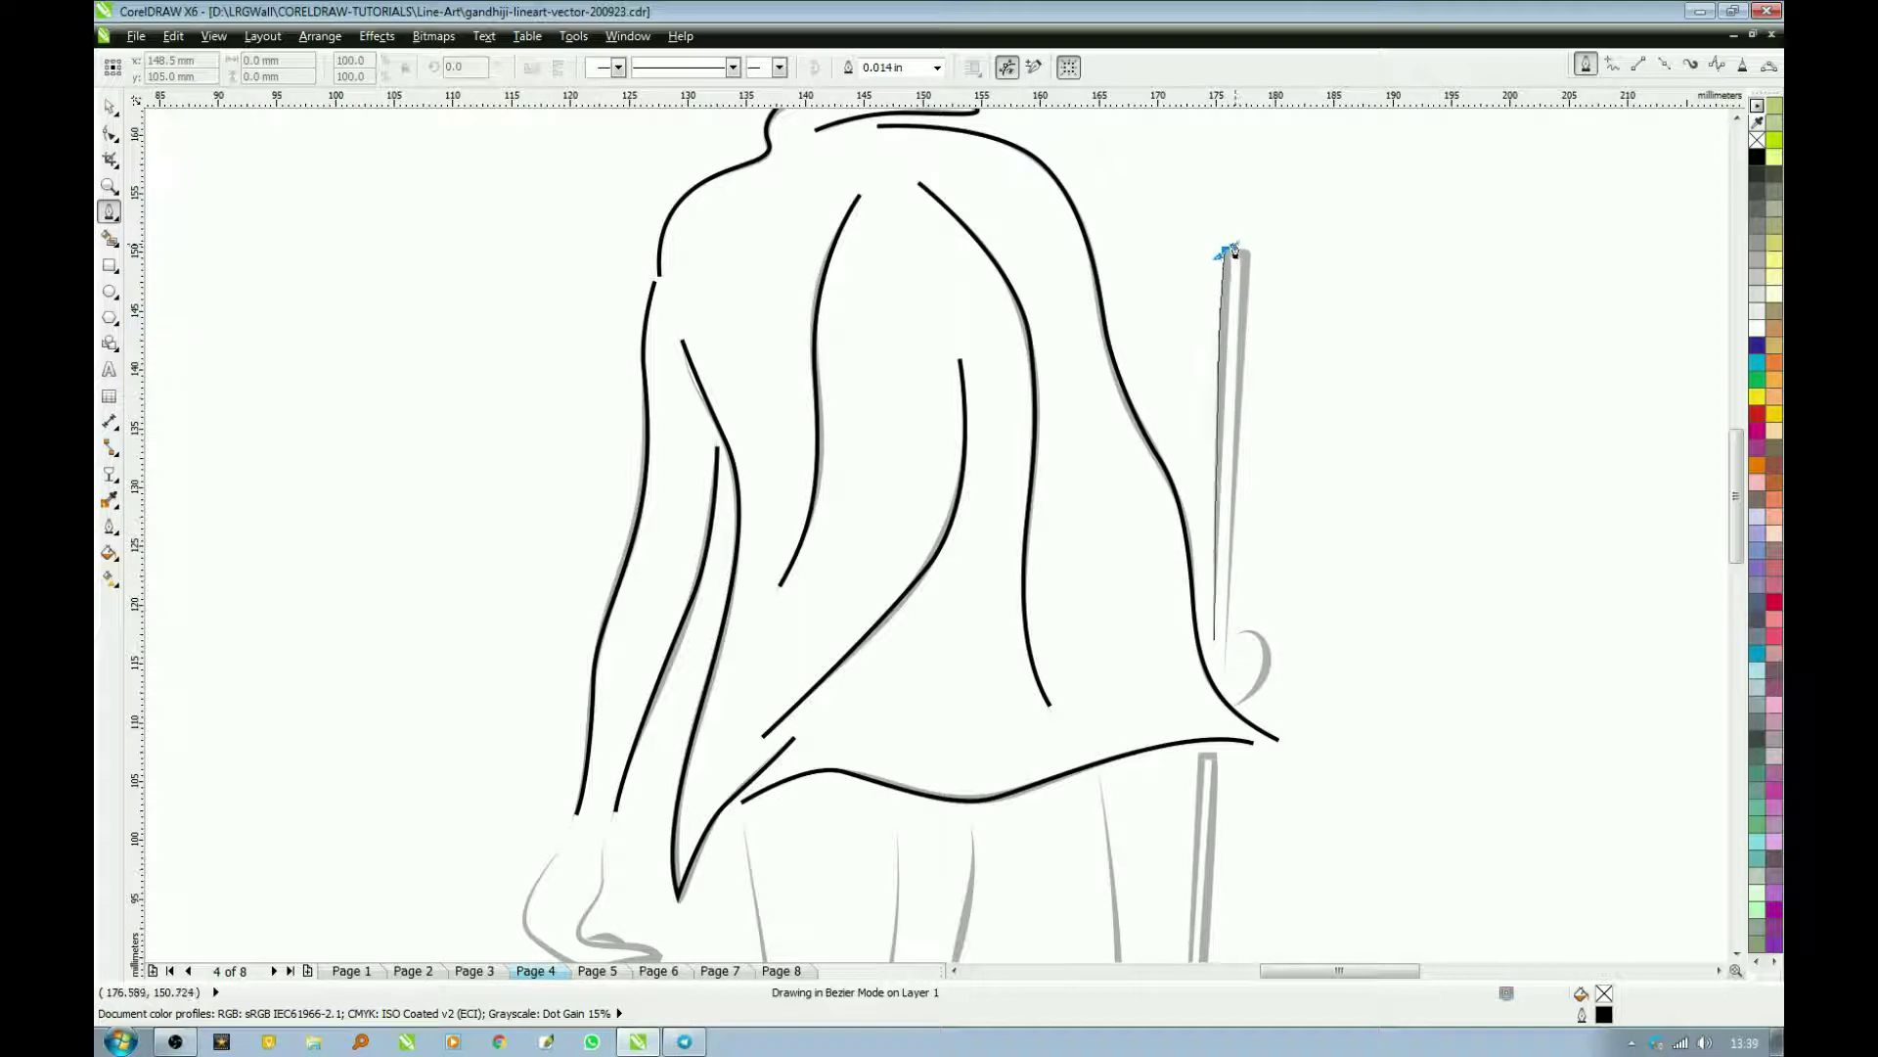
left_click(1229, 248)
mouse_move(1246, 254)
left_mouse_down()
mouse_move(1224, 695)
mouse_move(1263, 678)
mouse_move(1213, 739)
left_mouse_up()
left_click(1237, 634)
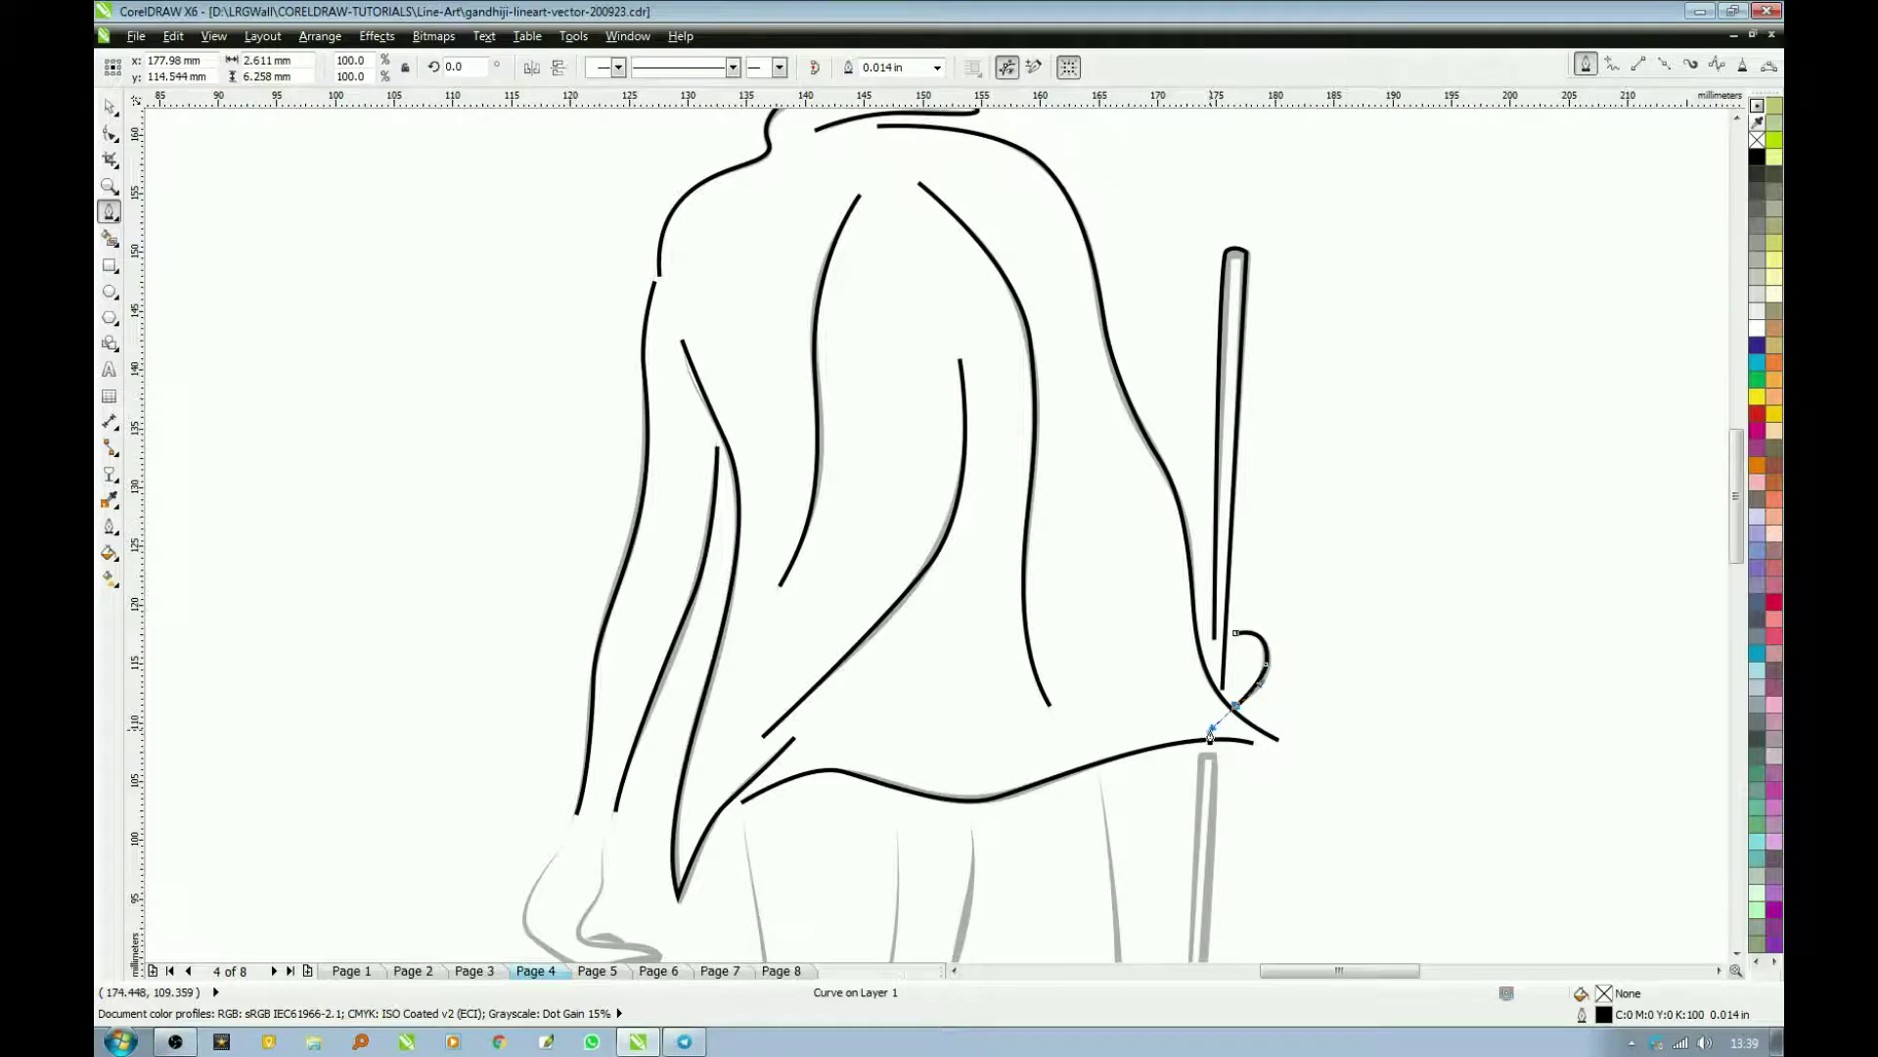
key("space")
Step: Trace the outline of the left hand with an open curve about 11 mm wide and 12 mm high
scroll(1252, 766, "down", 3)
scroll(905, 784, "down", 2)
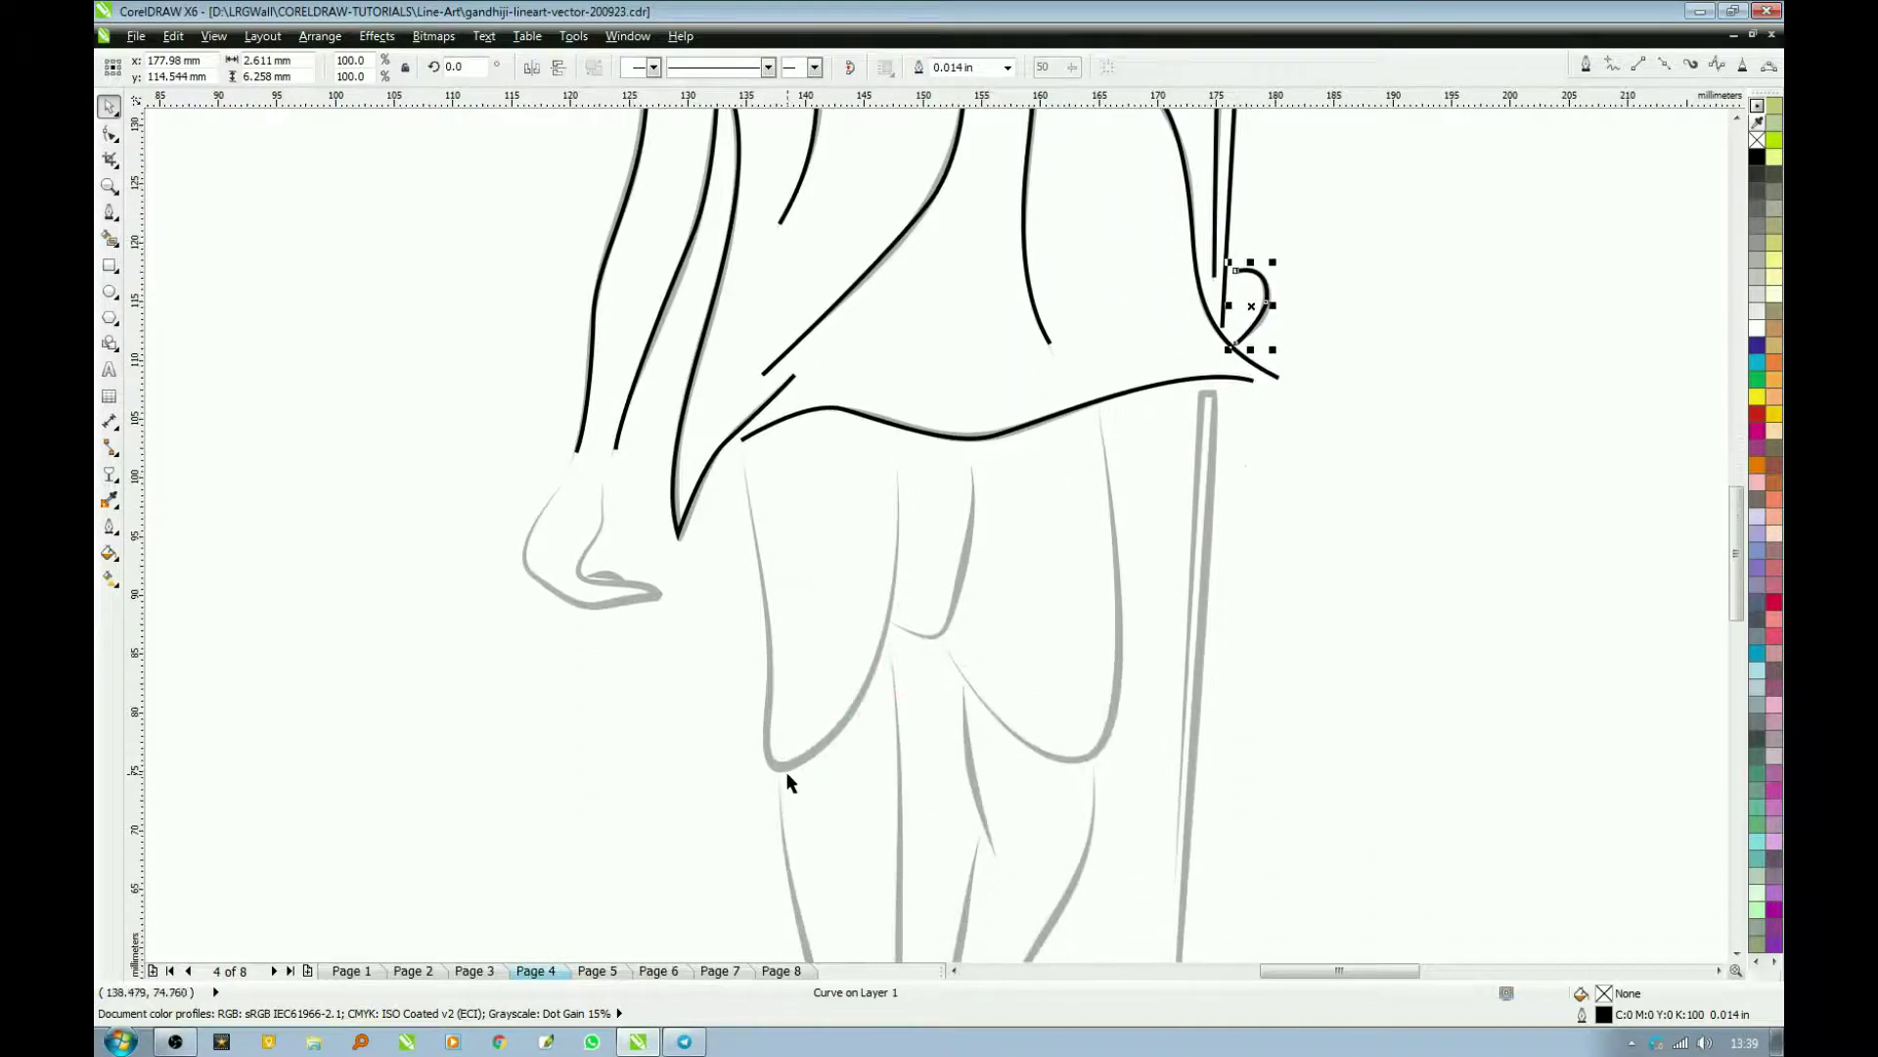
key("space")
left_click(607, 462)
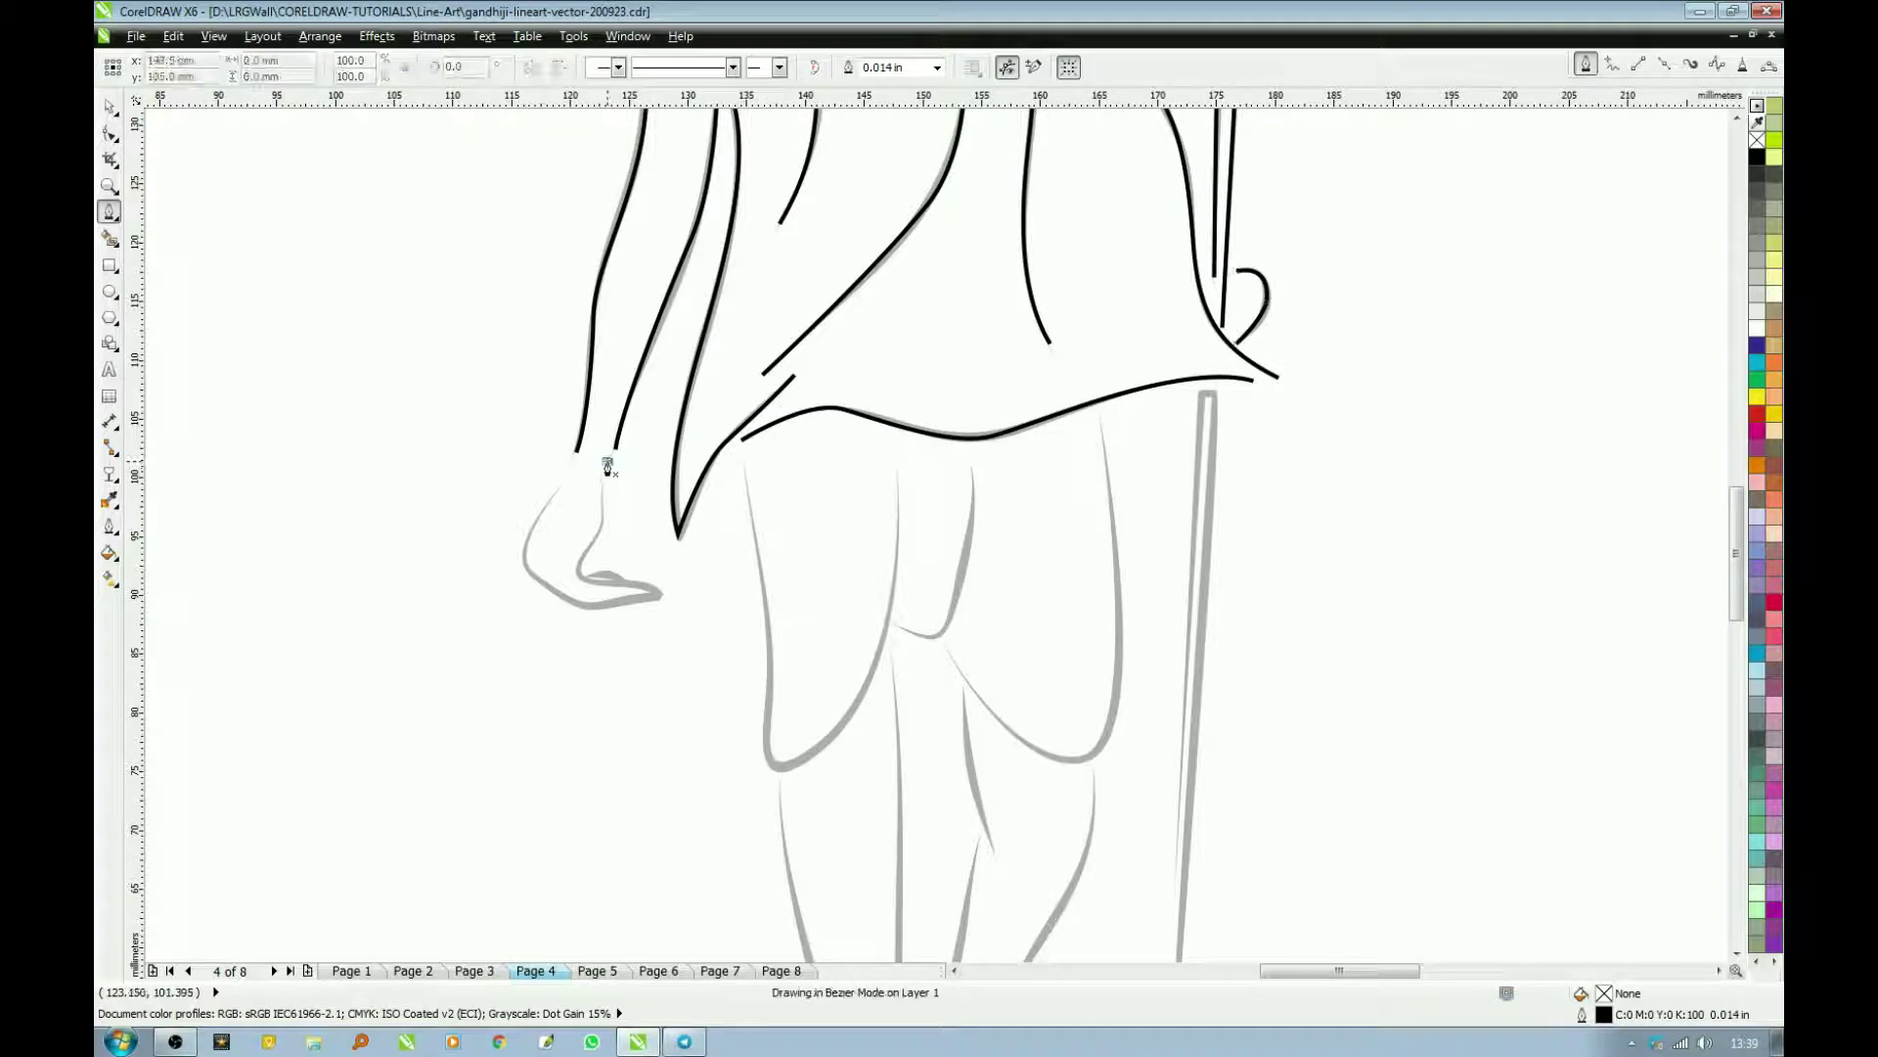
mouse_move(599, 489)
left_mouse_down()
mouse_move(584, 551)
mouse_move(659, 610)
mouse_move(574, 609)
mouse_move(524, 558)
mouse_move(602, 442)
left_mouse_up()
left_click(584, 590)
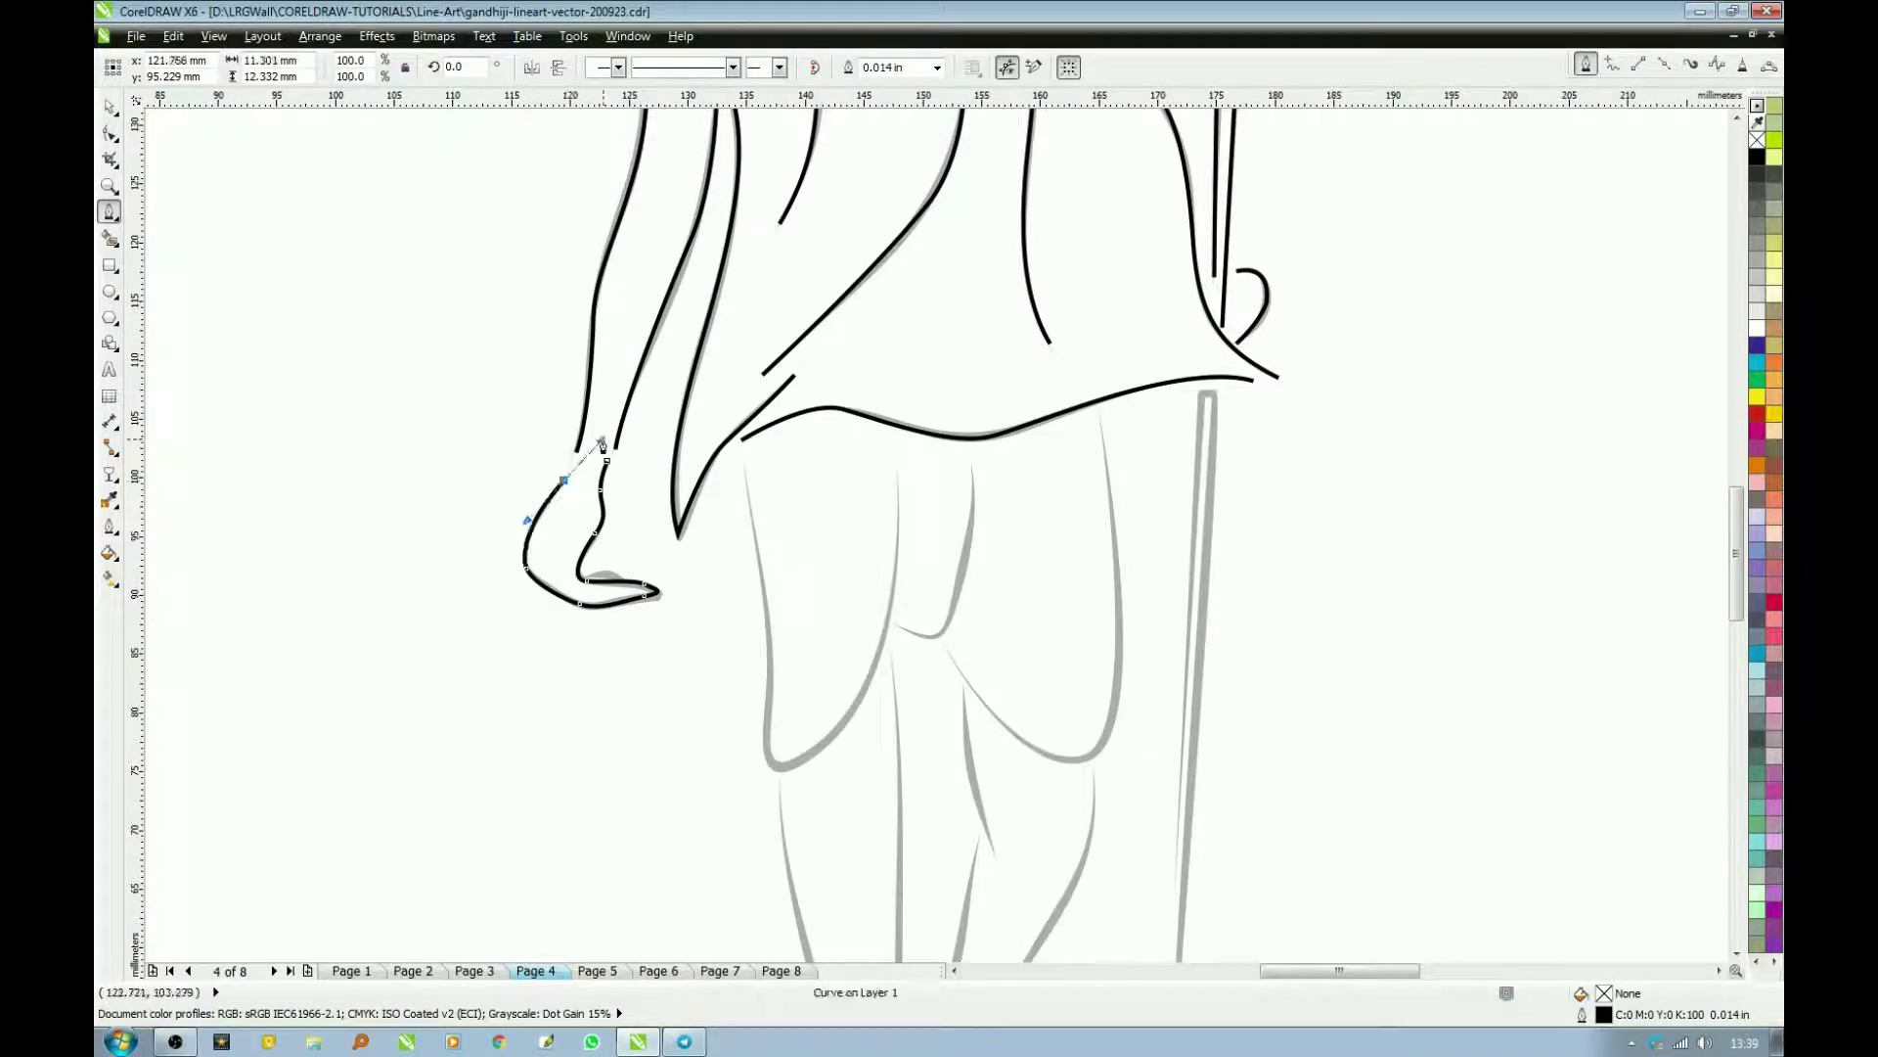
key("space")
Step: Trace the small finger detail inside the left hand, about 5 mm wide and 1 mm high
key("space")
left_click(581, 573)
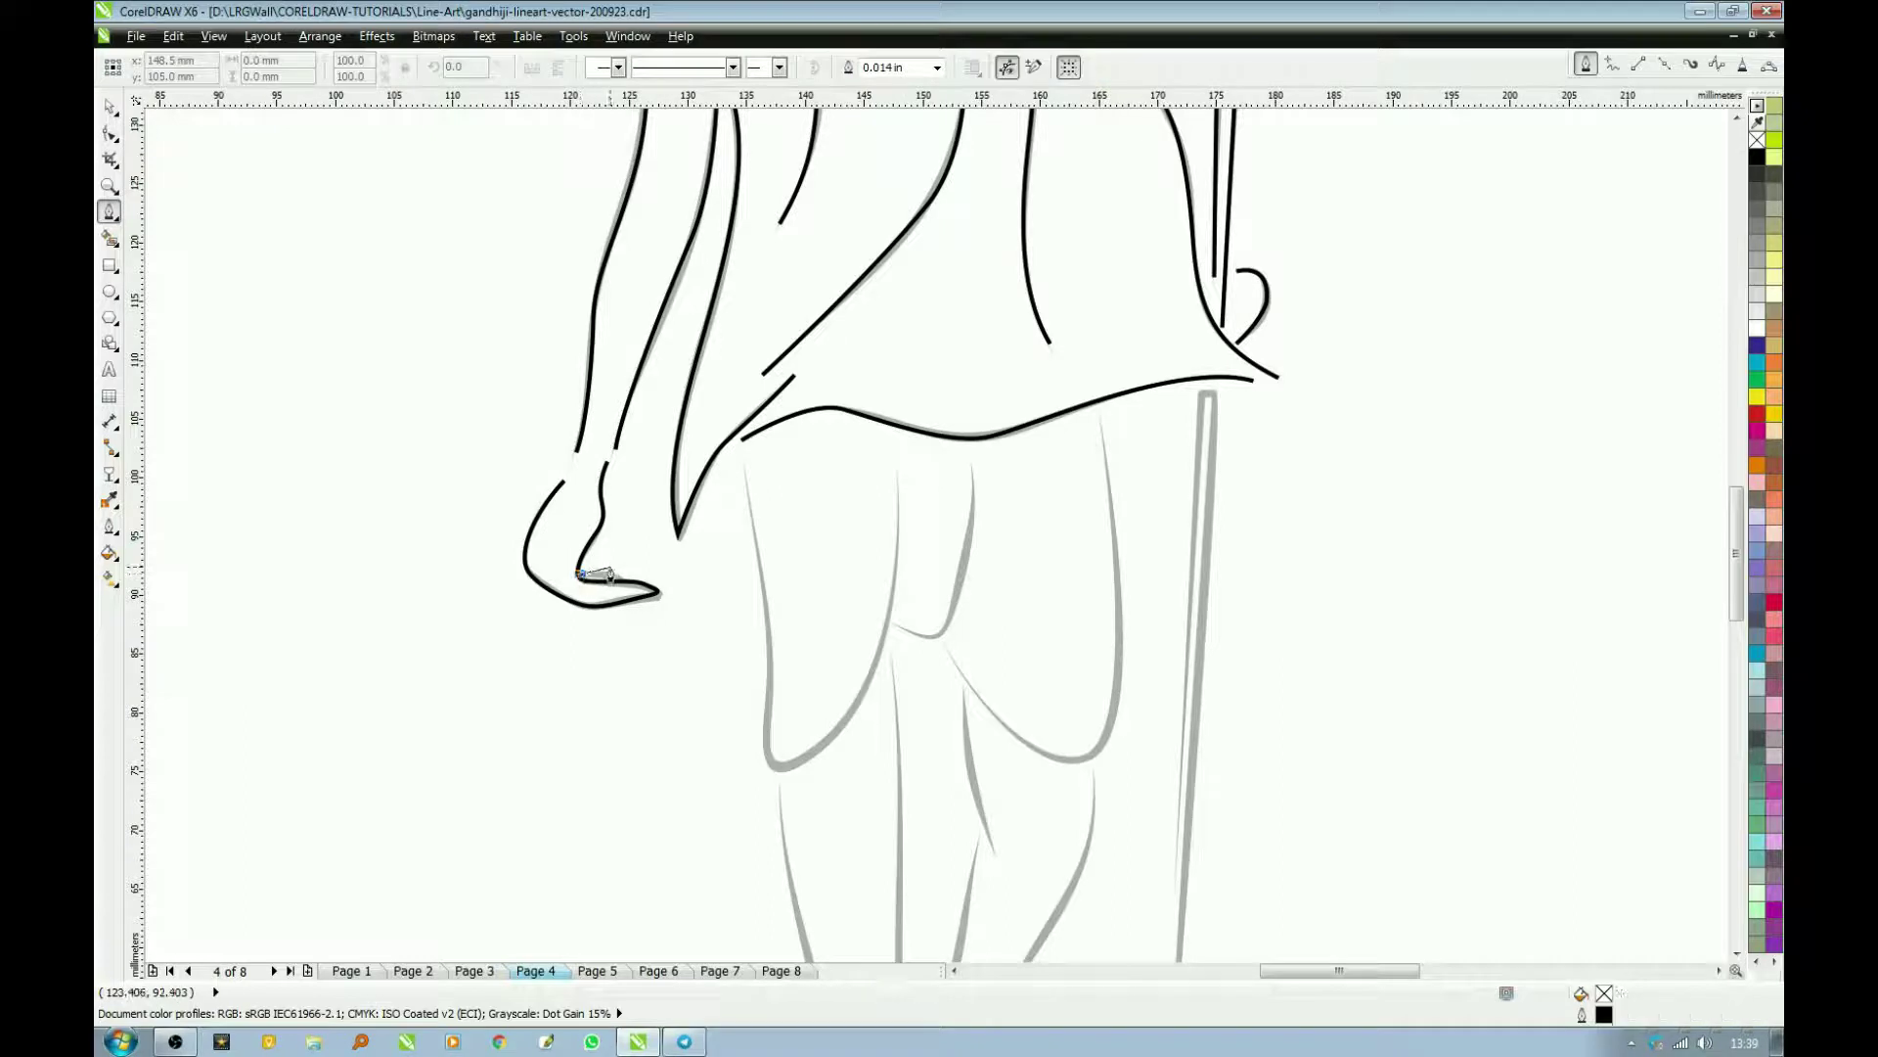
left_click_drag(609, 568, 620, 572)
double_click(635, 587)
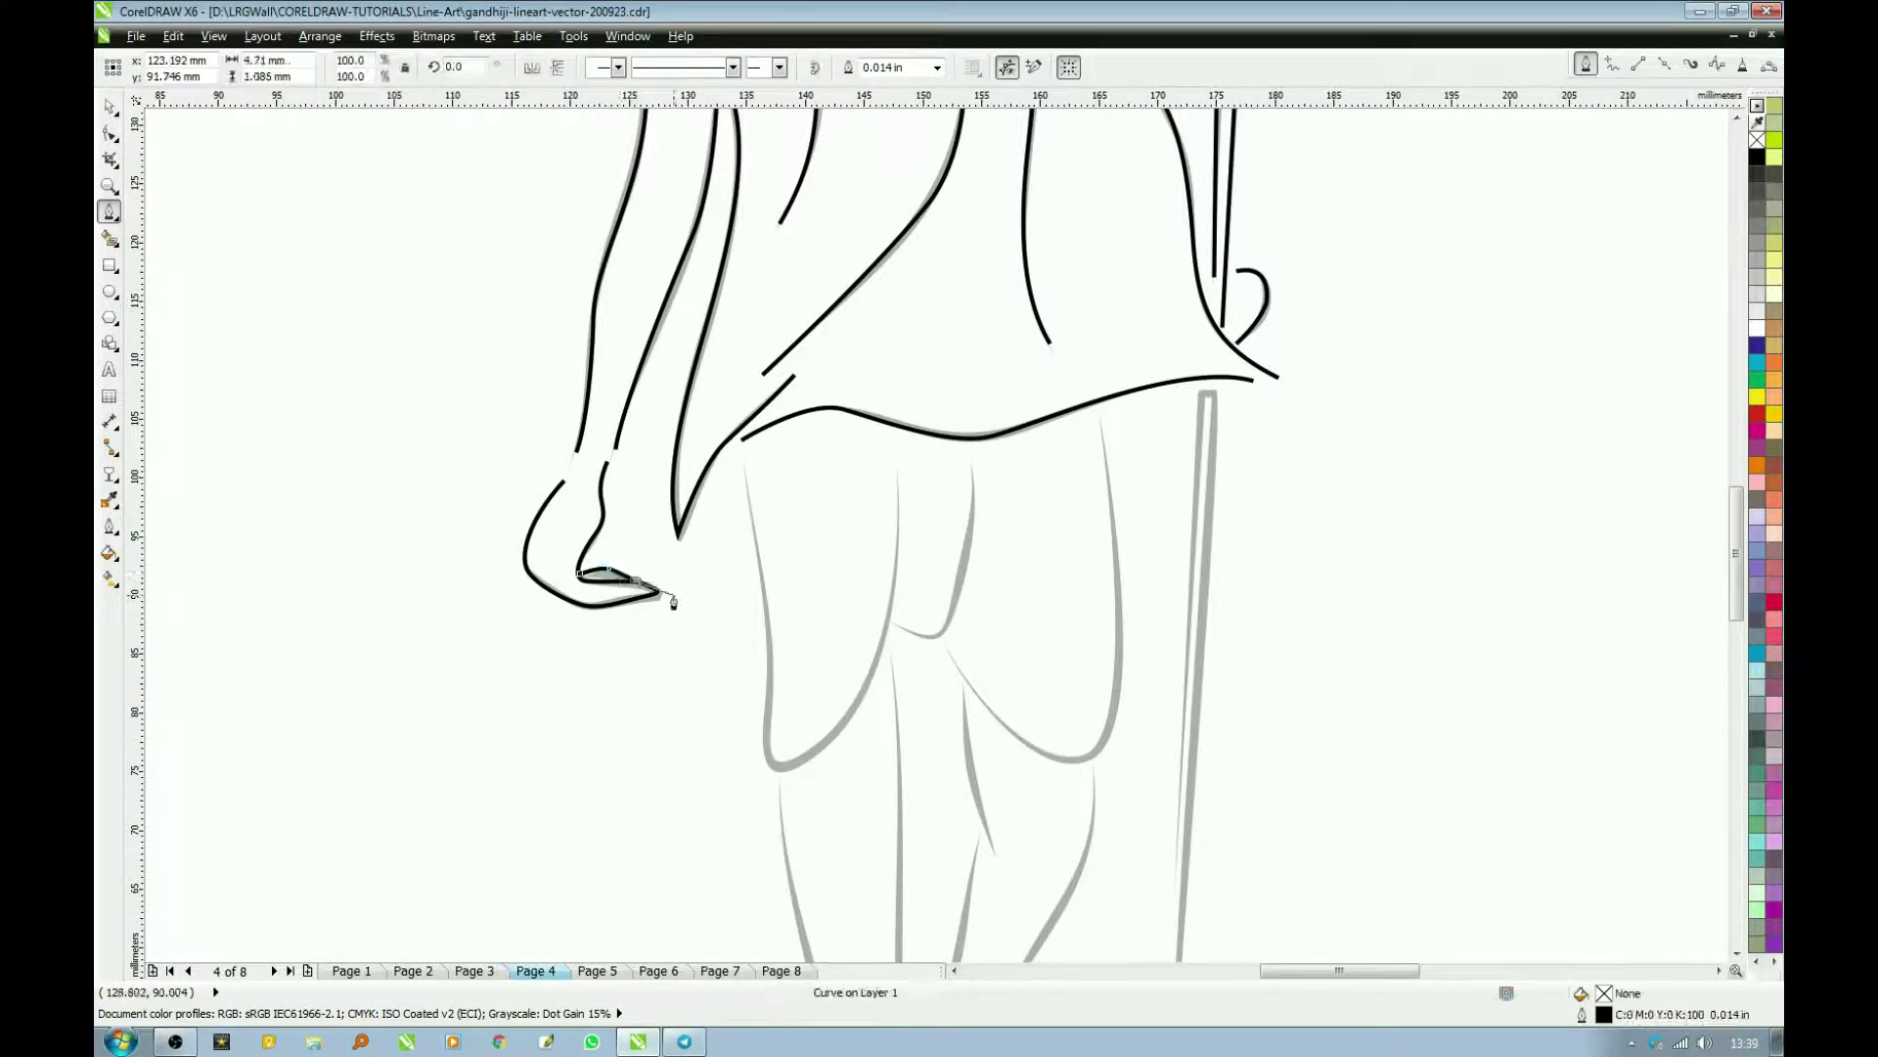
Step: Trace the left U-shaped panel of the lower garment below the shawl hem, about 13 mm wide and 27 mm high
left_click(747, 445)
left_click_drag(759, 553, 773, 606)
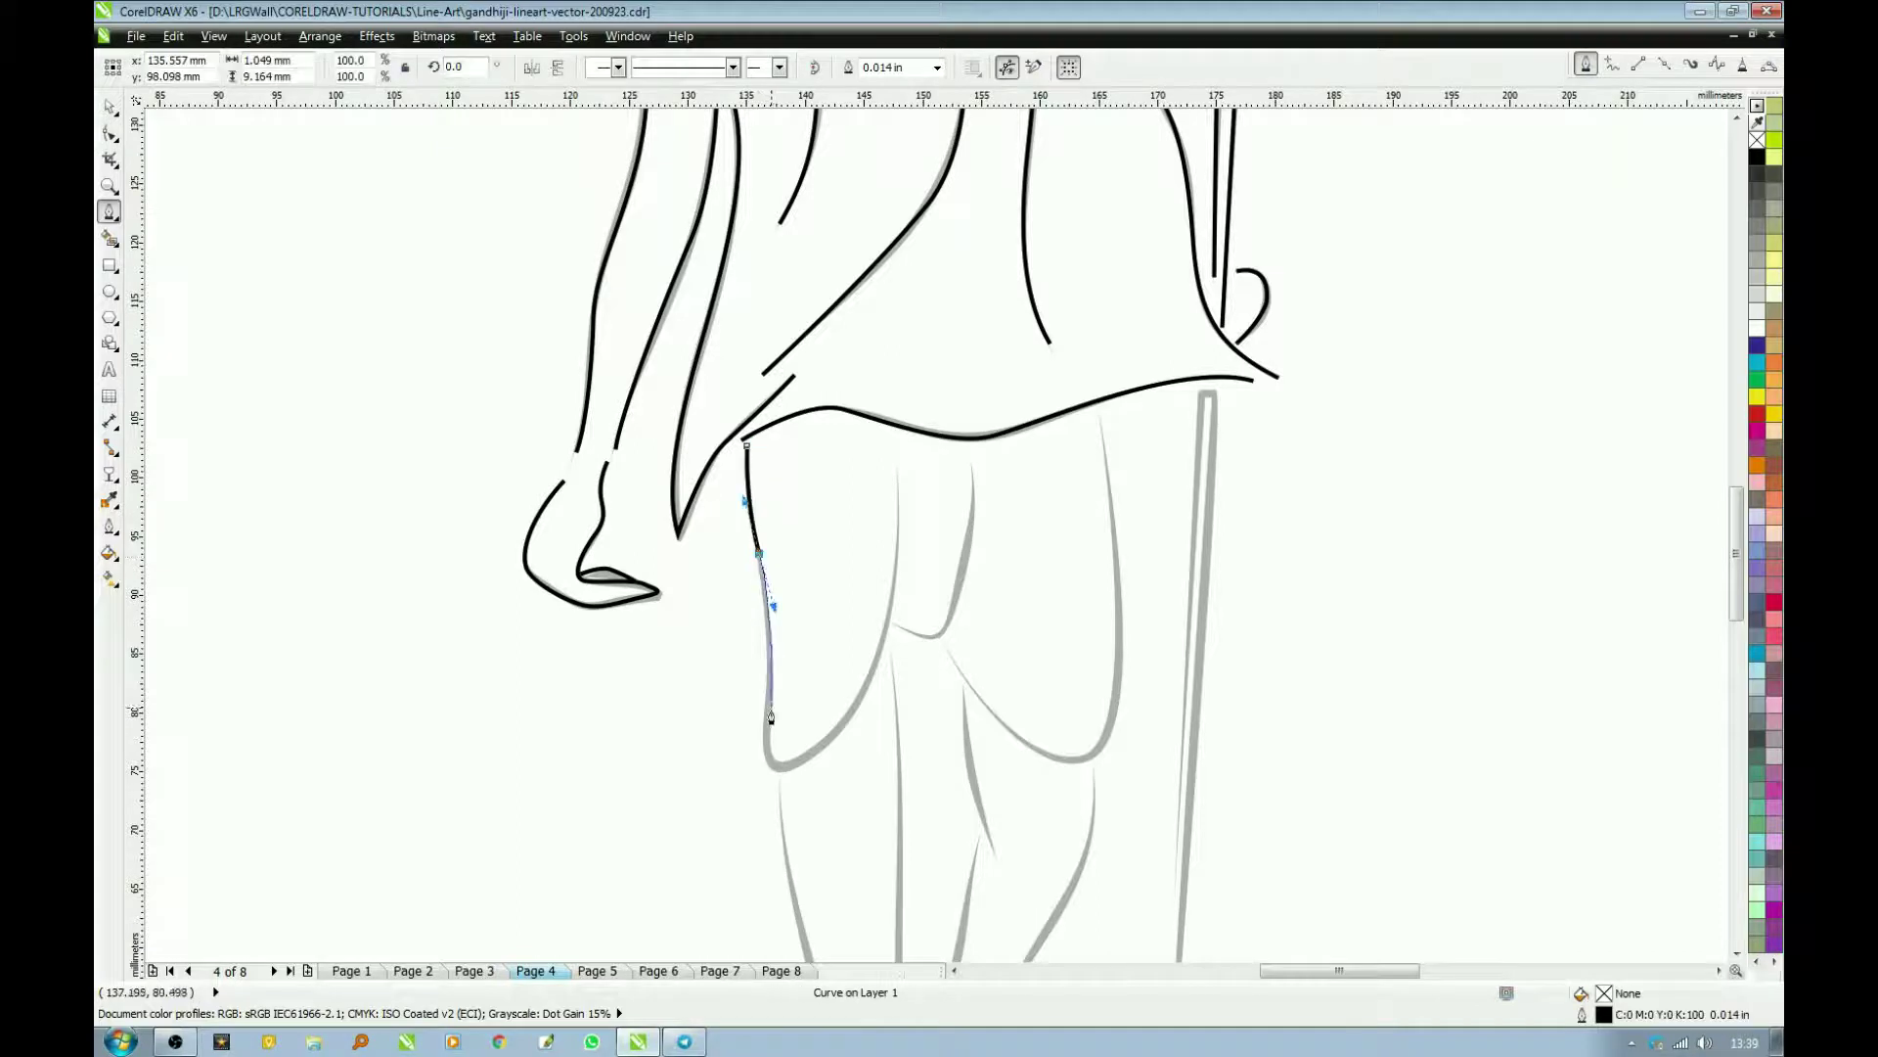
left_click_drag(767, 720, 843, 721)
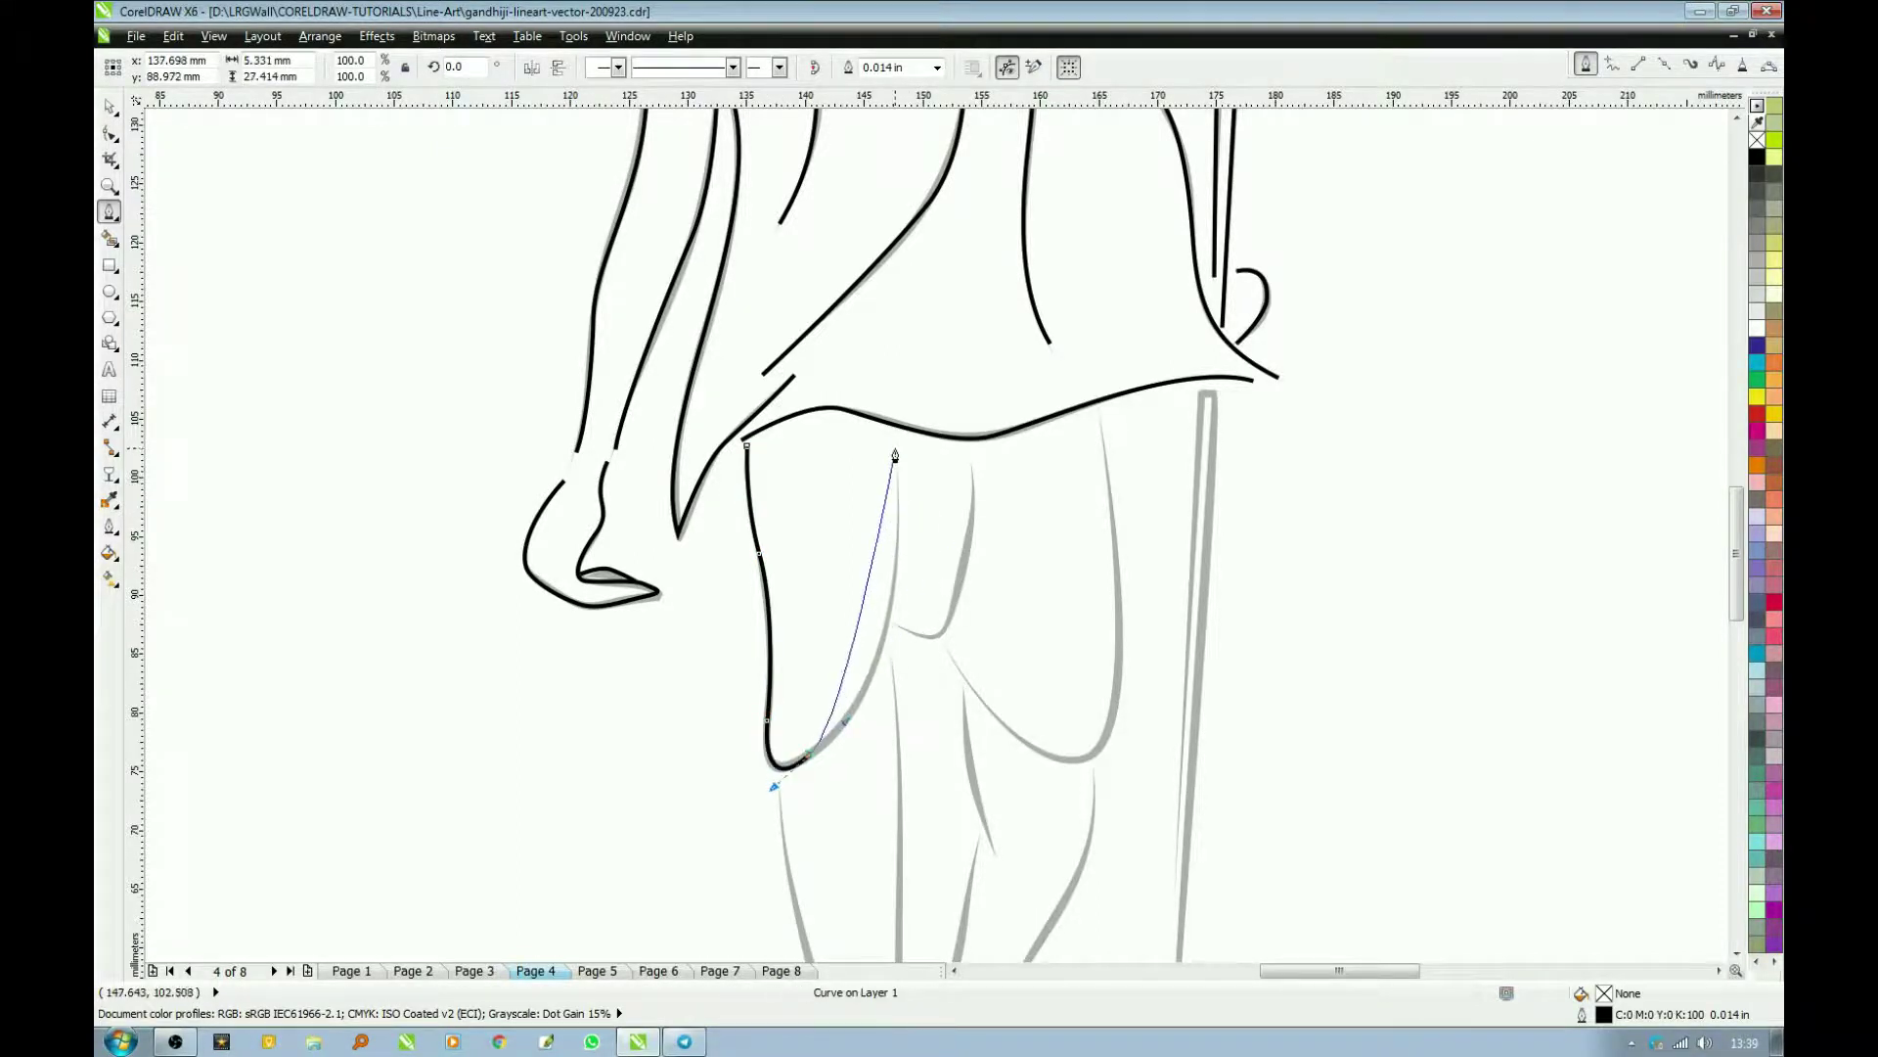
left_click_drag(895, 447, 877, 260)
key("space")
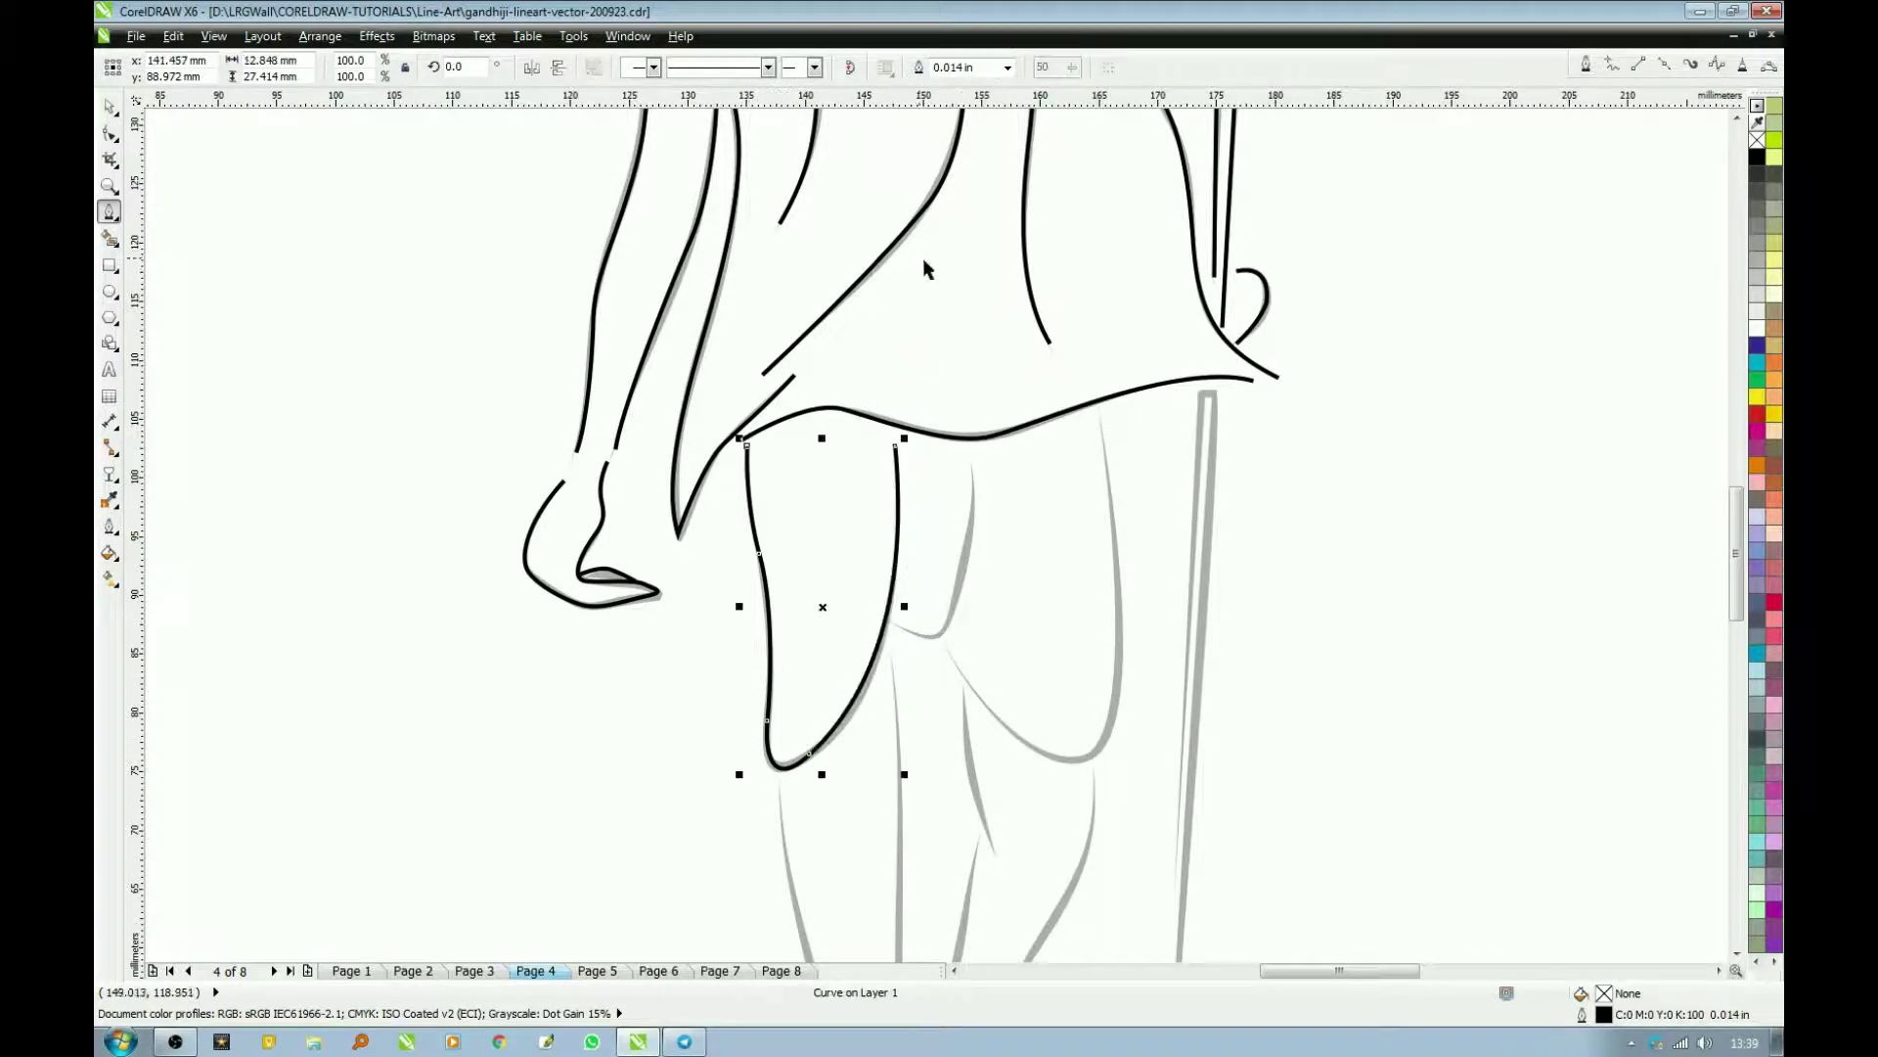
Step: Trace the short middle fold of the lower garment to the left panel's edge, about 7 mm wide and 16 mm high
key("space")
left_click(972, 444)
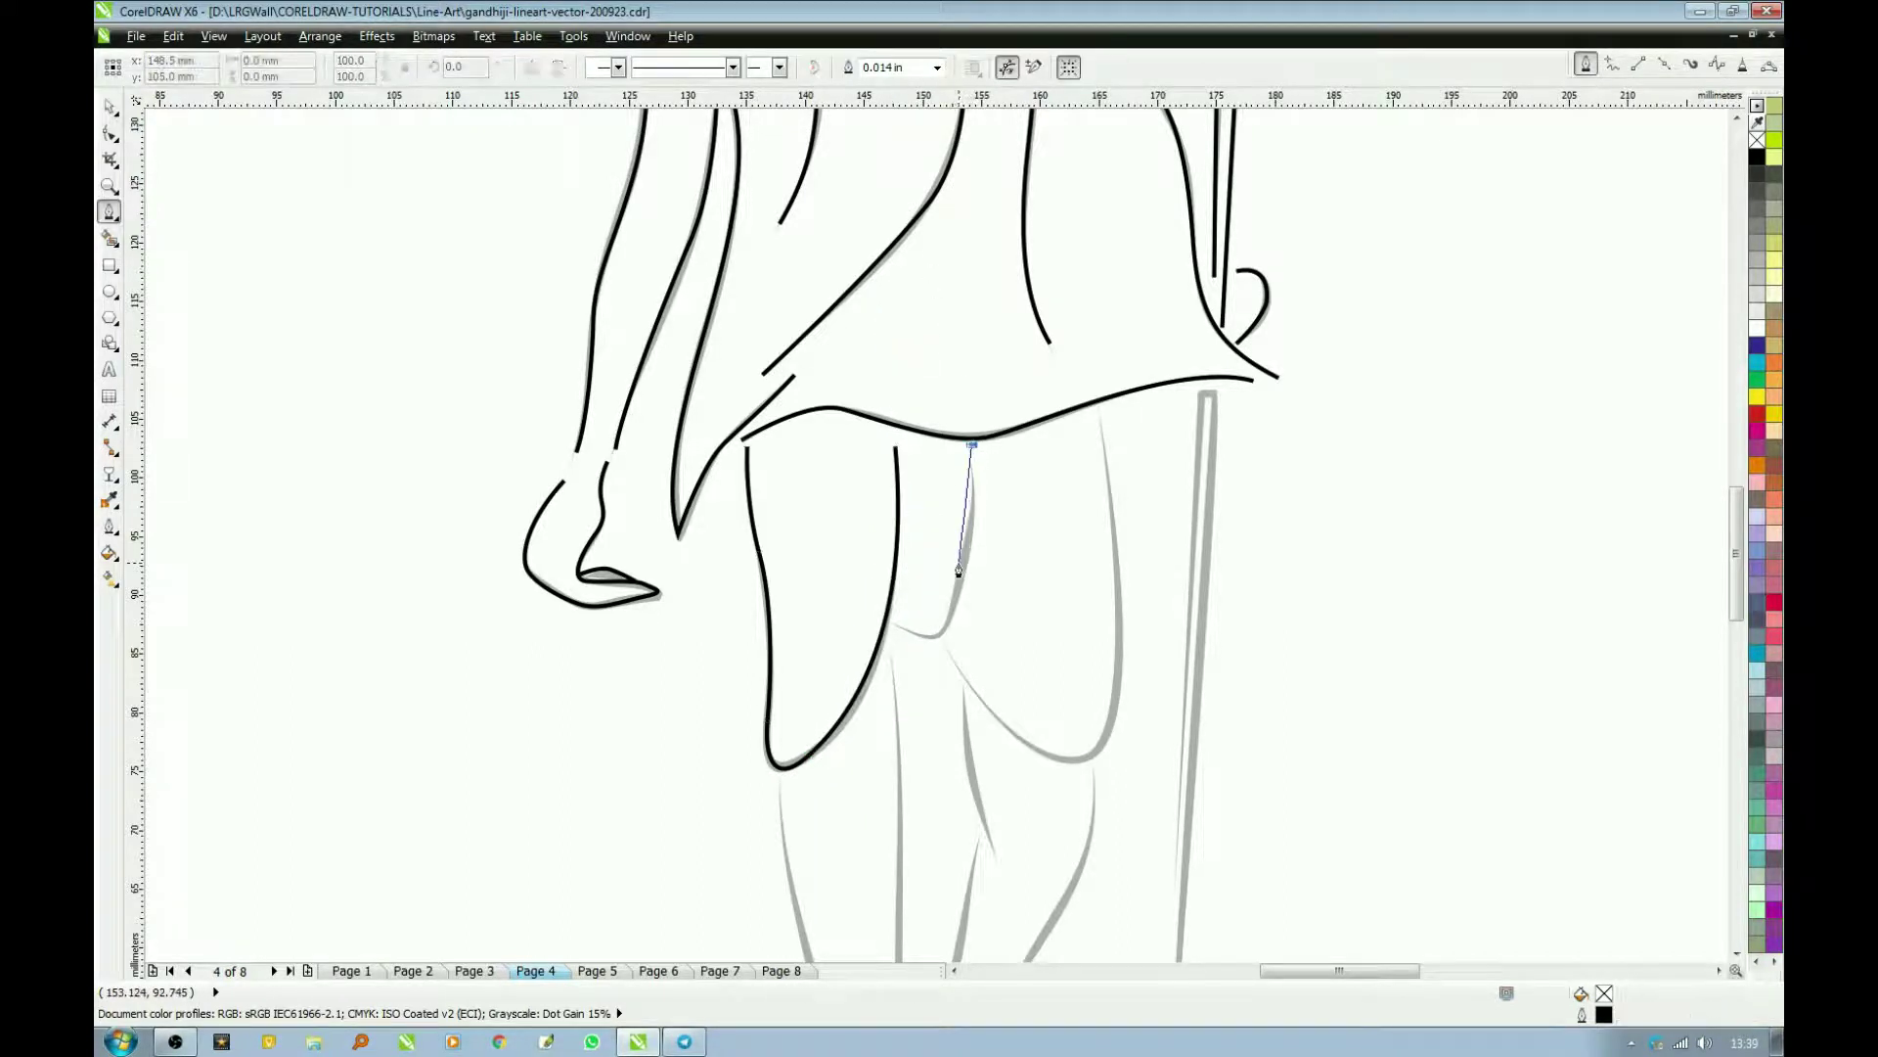
left_click(932, 644)
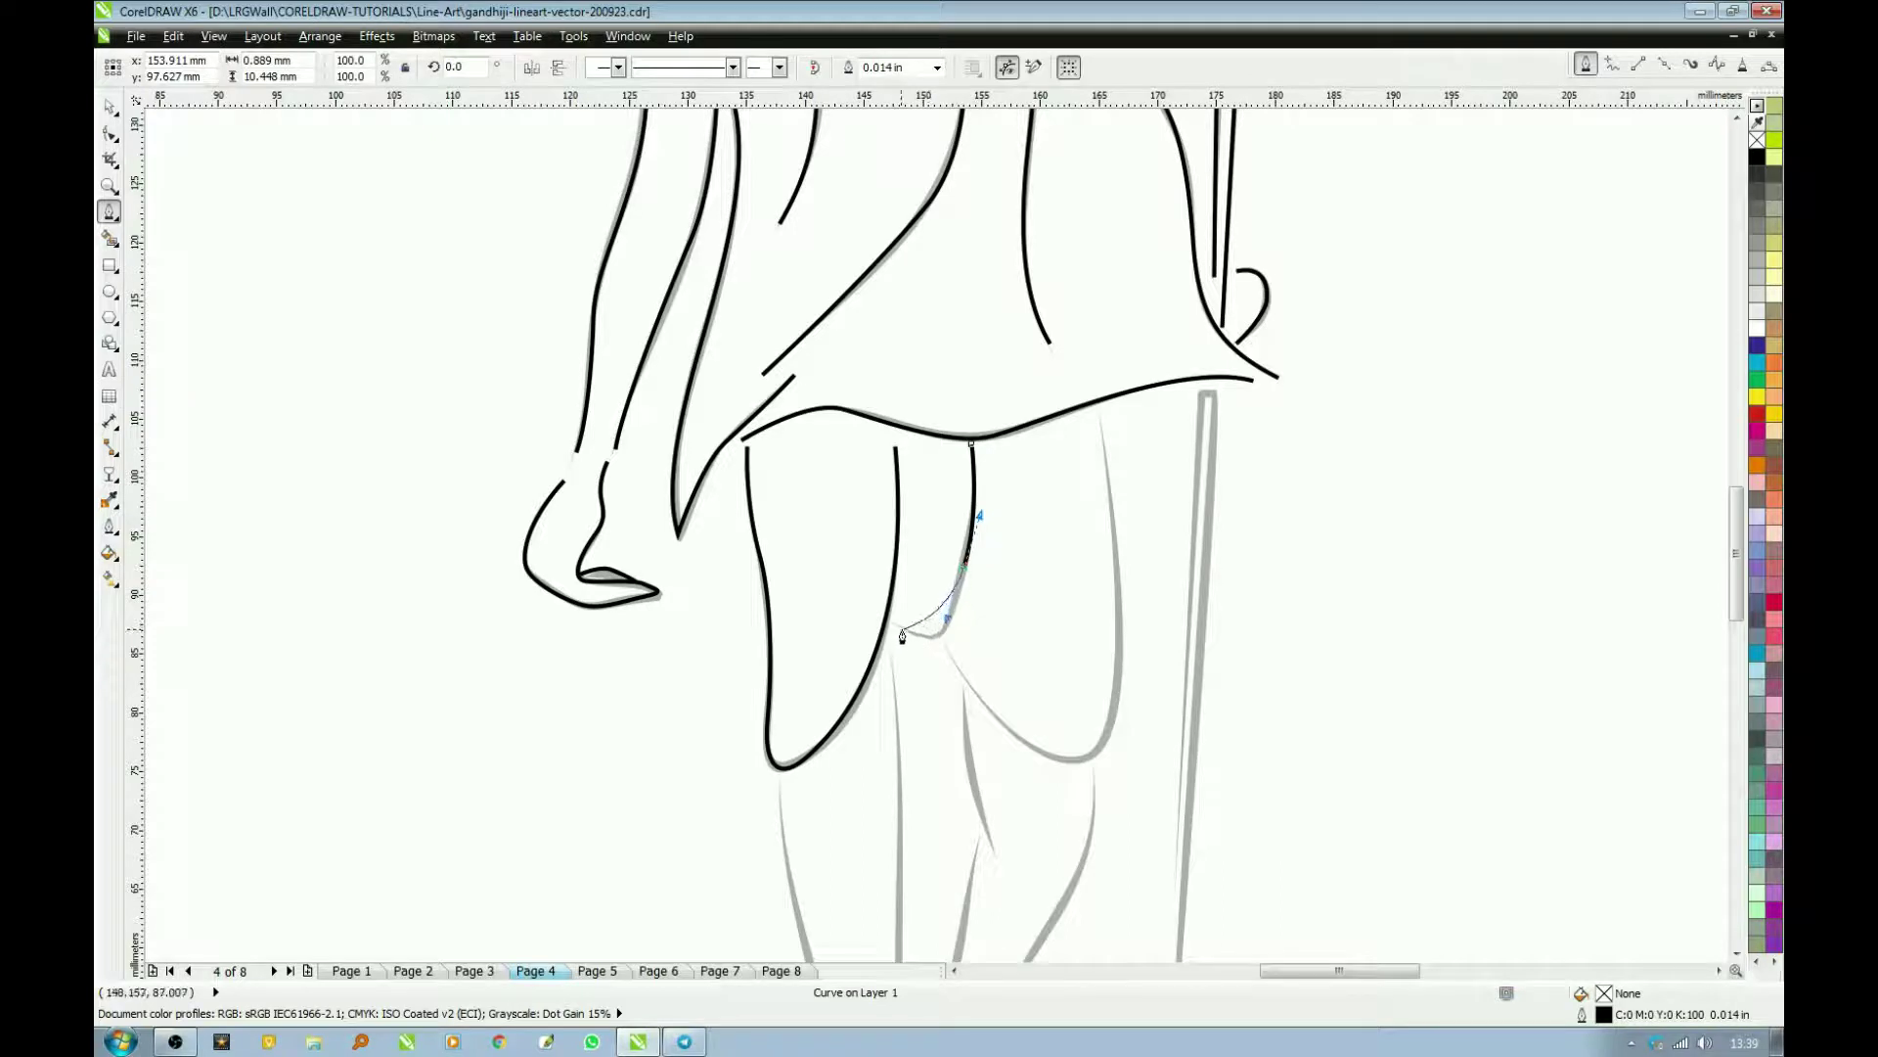
left_click_drag(916, 633, 884, 621)
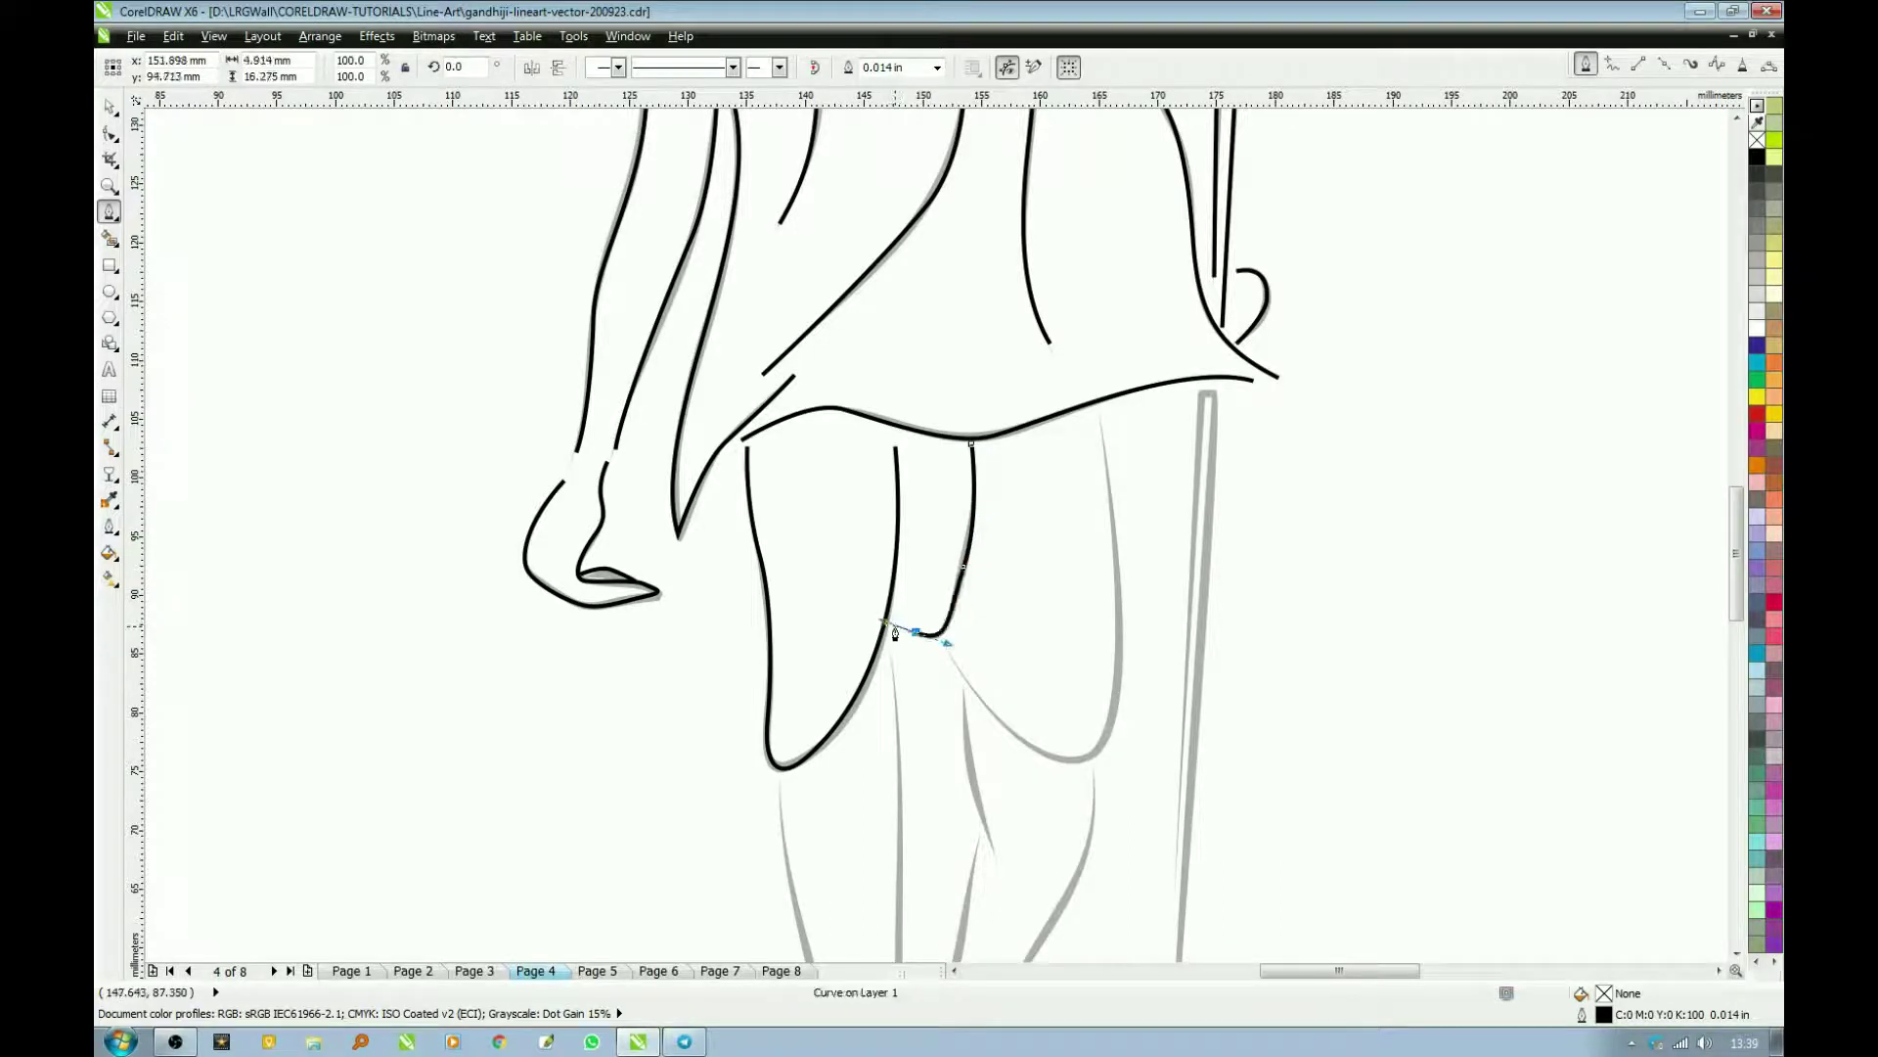
left_click(893, 626)
key("space")
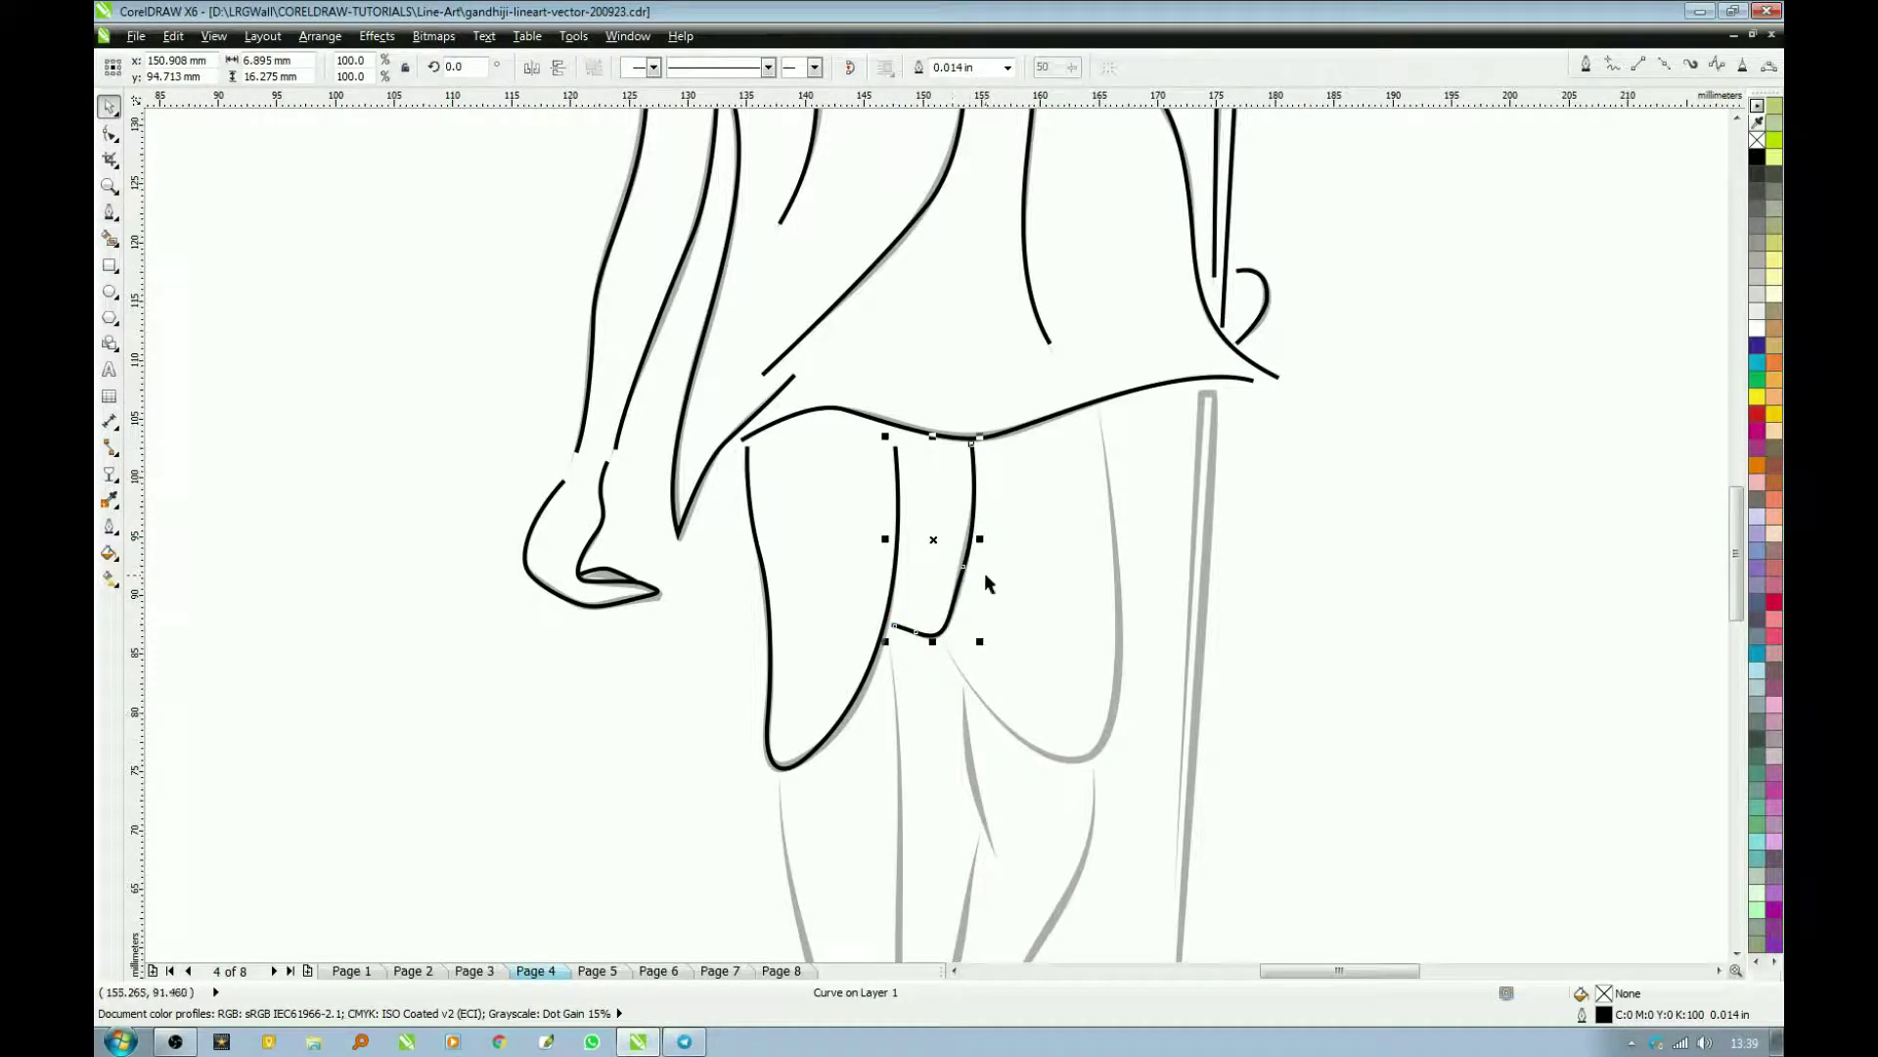
Step: Trace the right rounded panel of the lower garment up to the shawl hem, about 15 mm wide and 30 mm high
key("space")
left_click(942, 643)
left_click_drag(1009, 732, 1042, 755)
left_click_drag(1116, 712, 1127, 629)
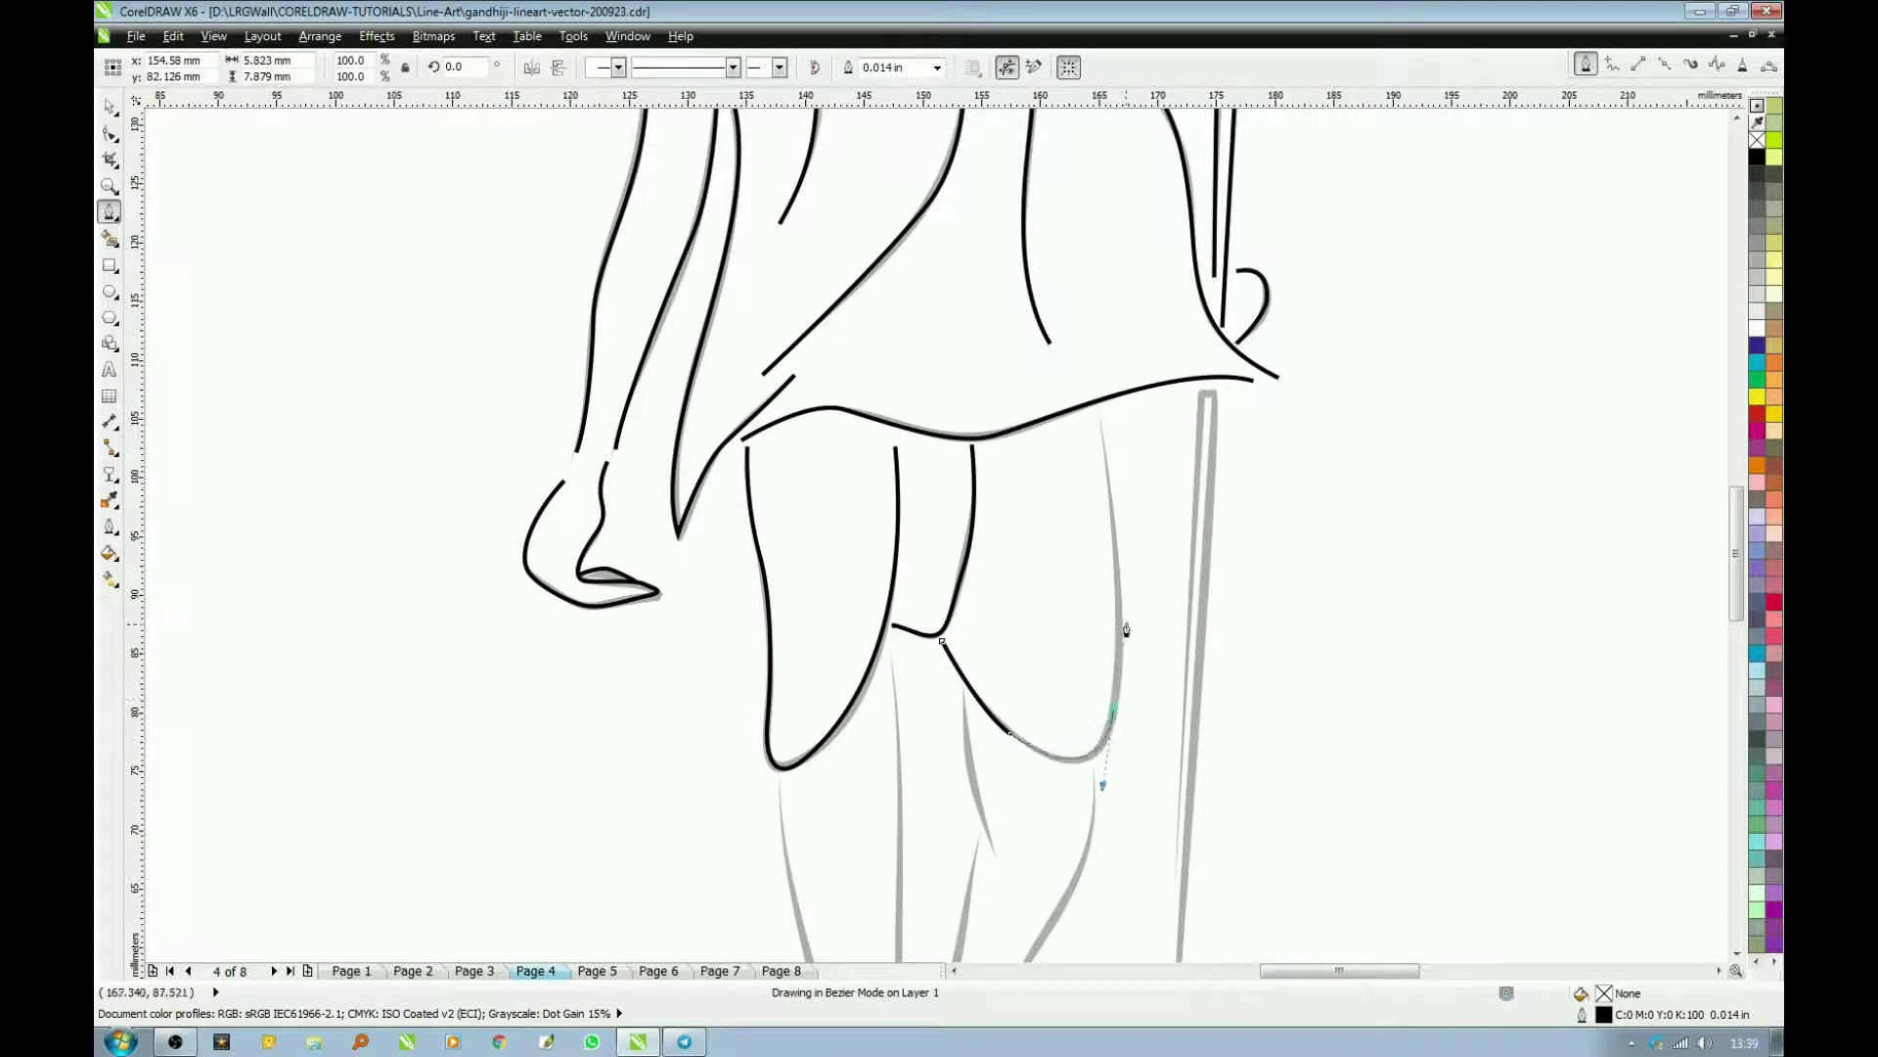
left_click_drag(1095, 408, 1074, 352)
key("space")
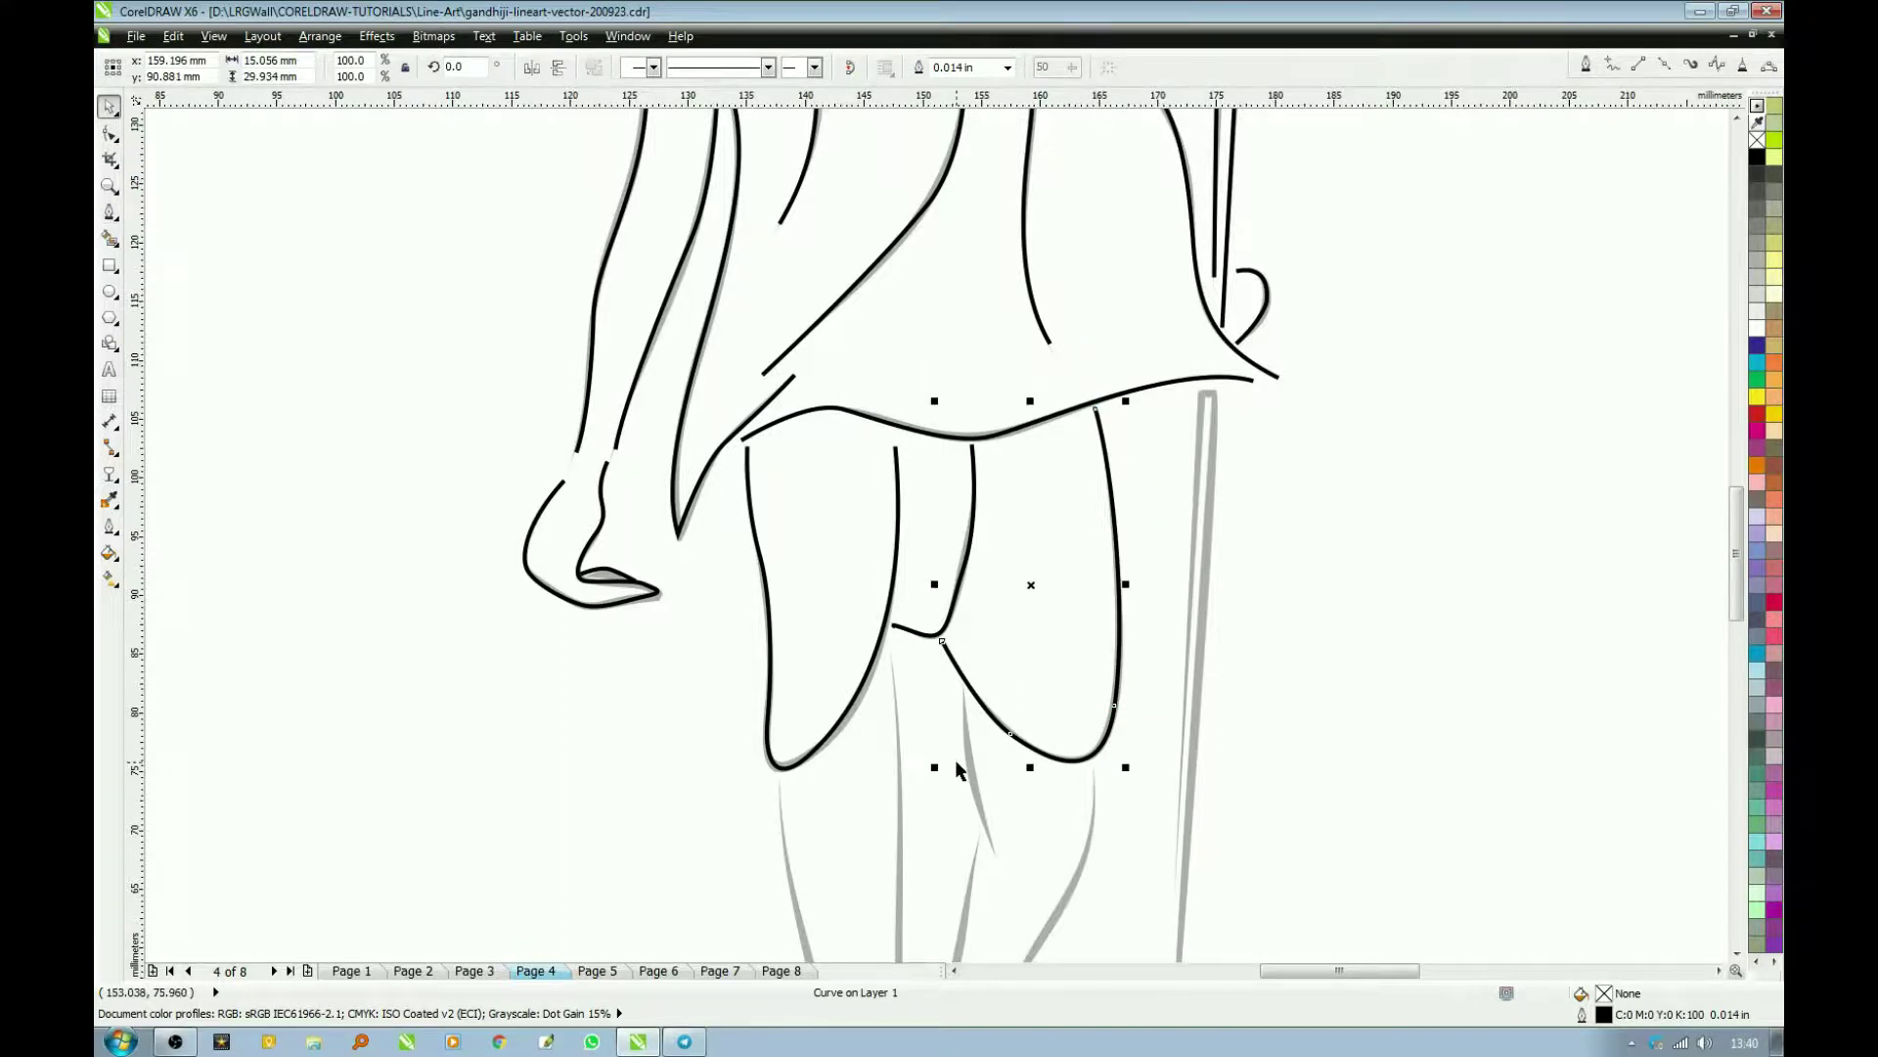
Step: Trace the short upper line of the right leg running down from the garment's right panel to the knee
scroll(969, 772, "down", 5)
key("space")
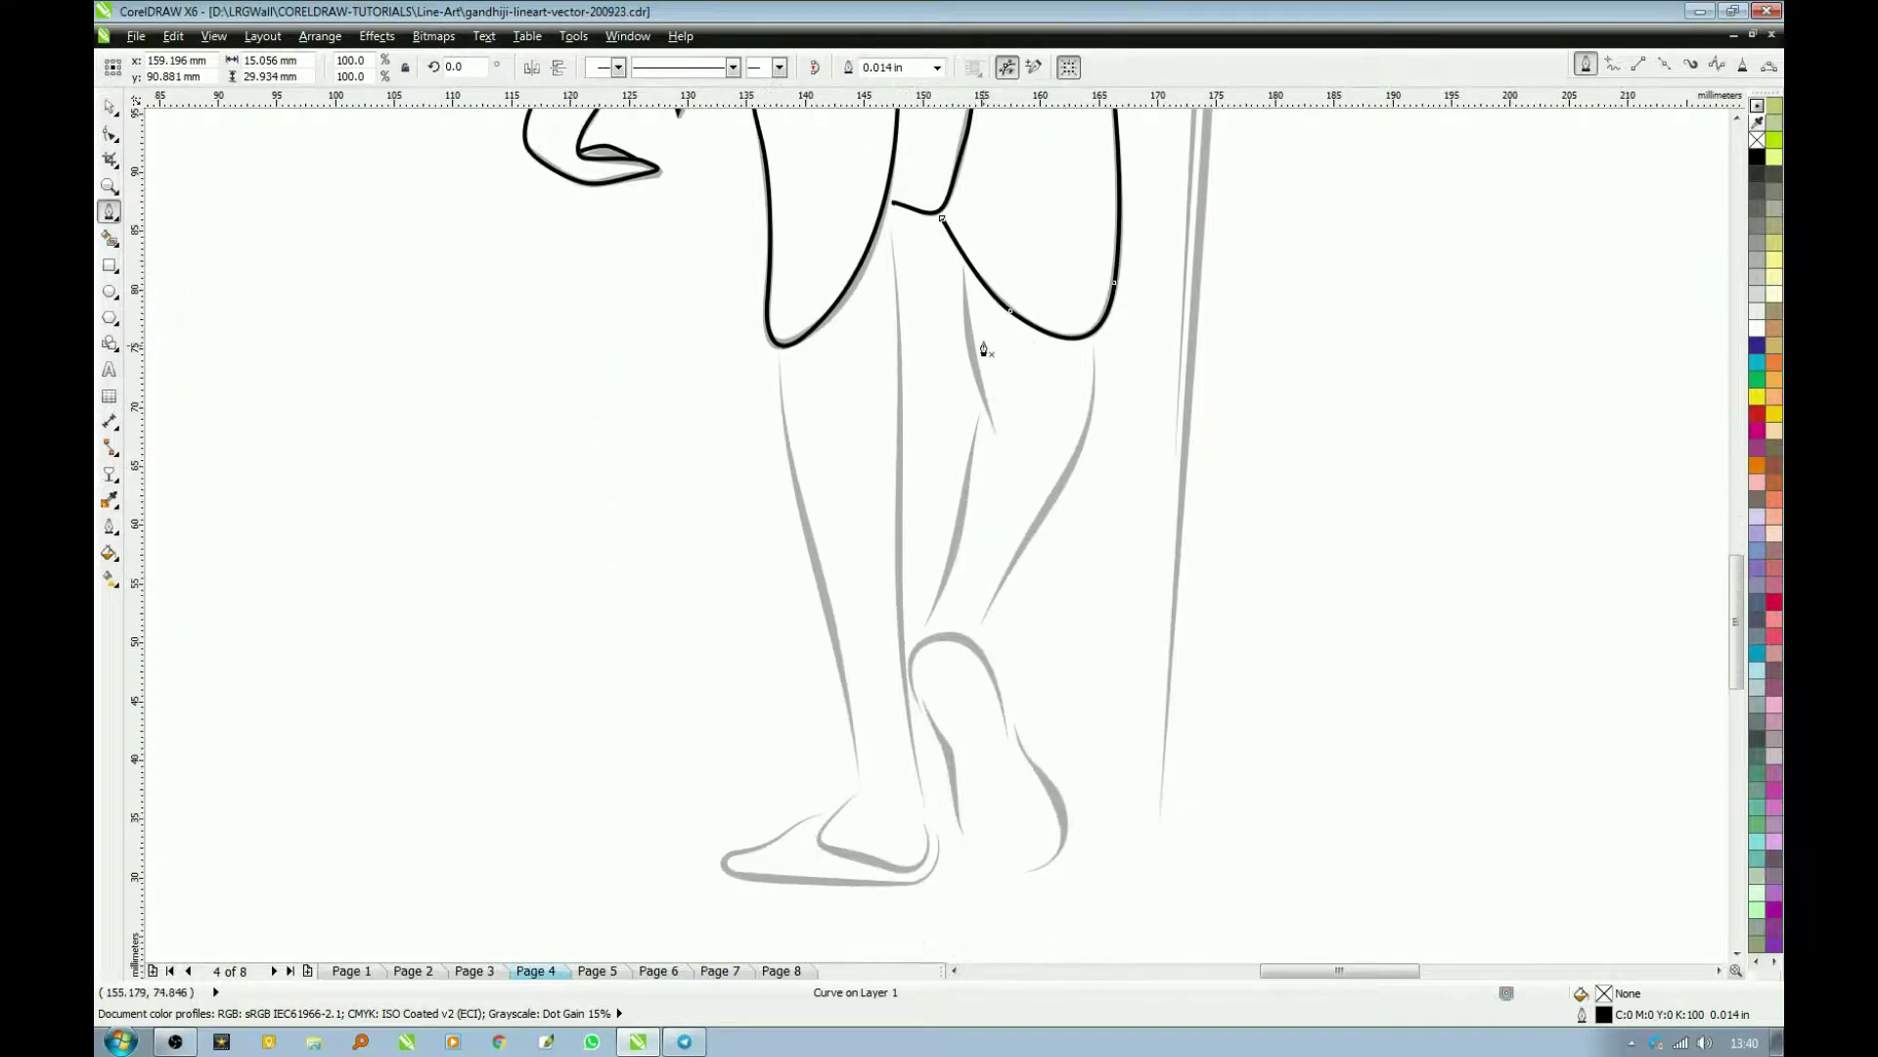
left_click_drag(961, 262, 1019, 520)
key("space")
Step: Trace the inner line of the left leg from the garment down to the ankle, about 3 mm wide and 49 mm high
key("space")
left_click(889, 213)
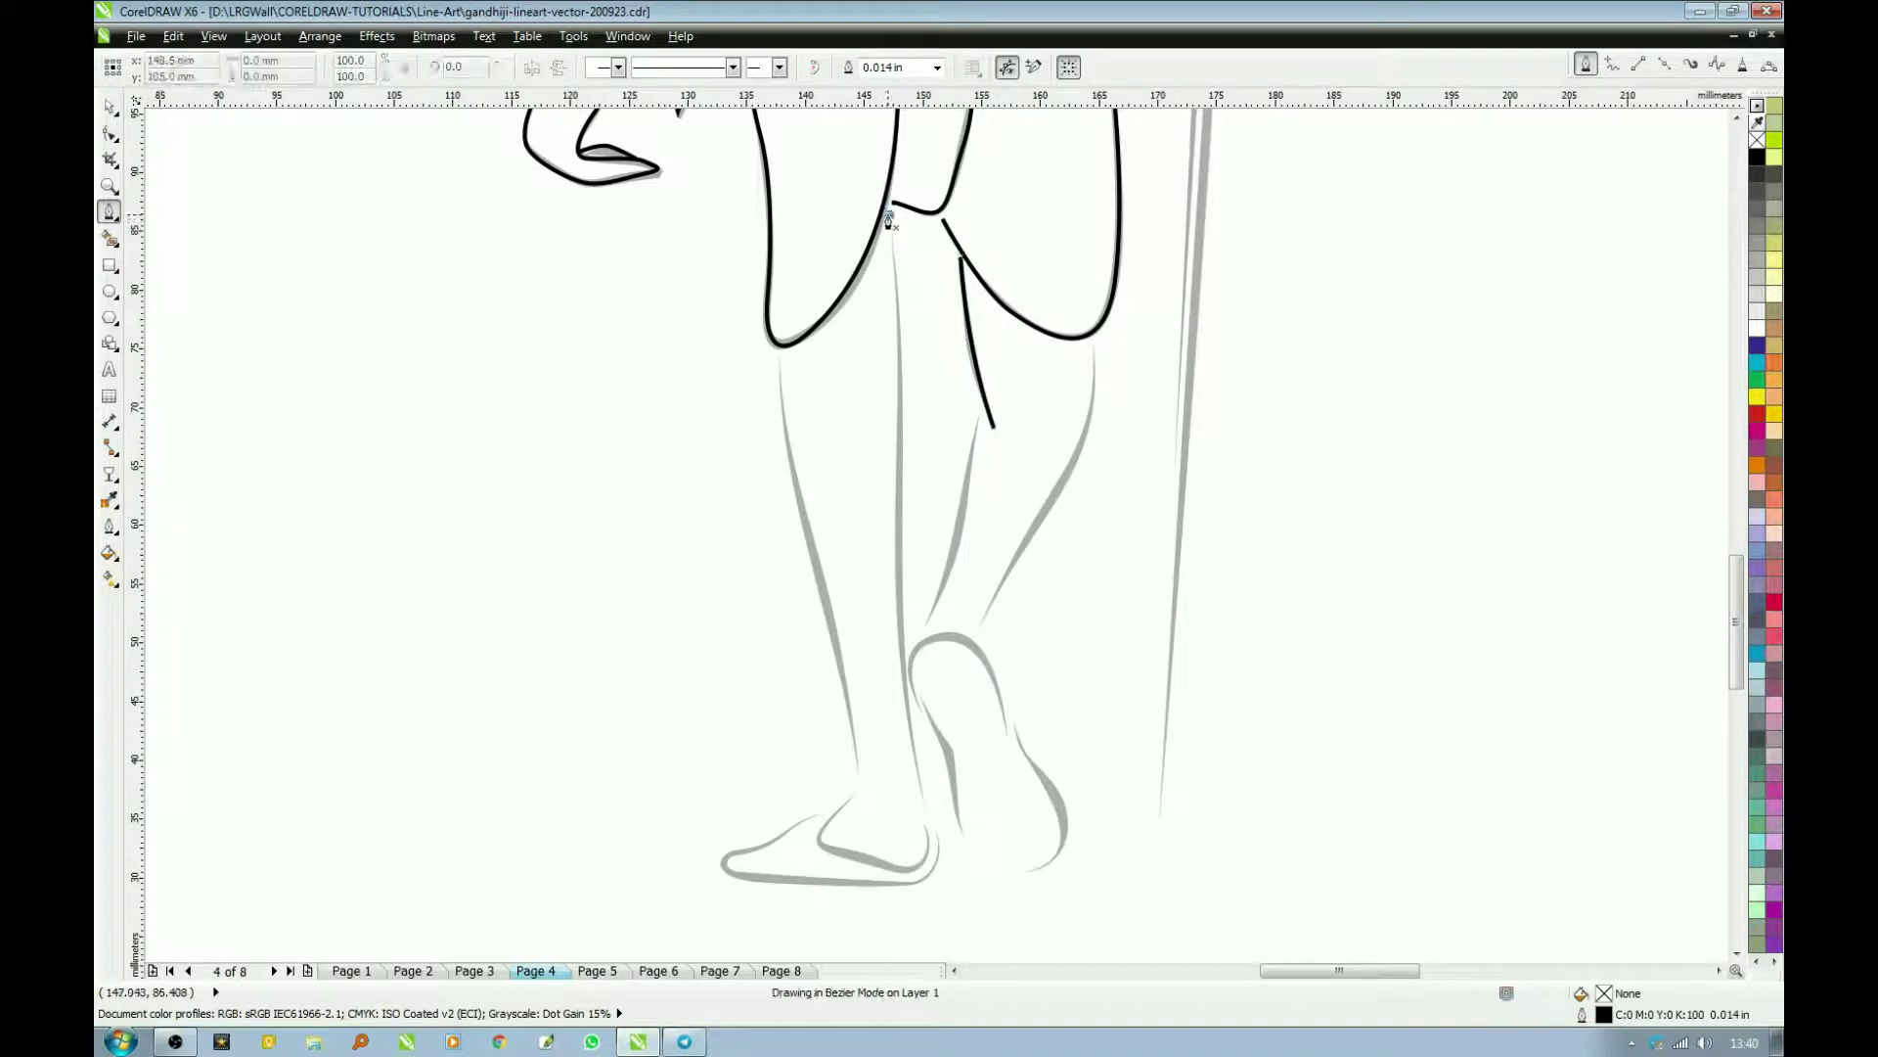
left_click_drag(901, 445, 892, 536)
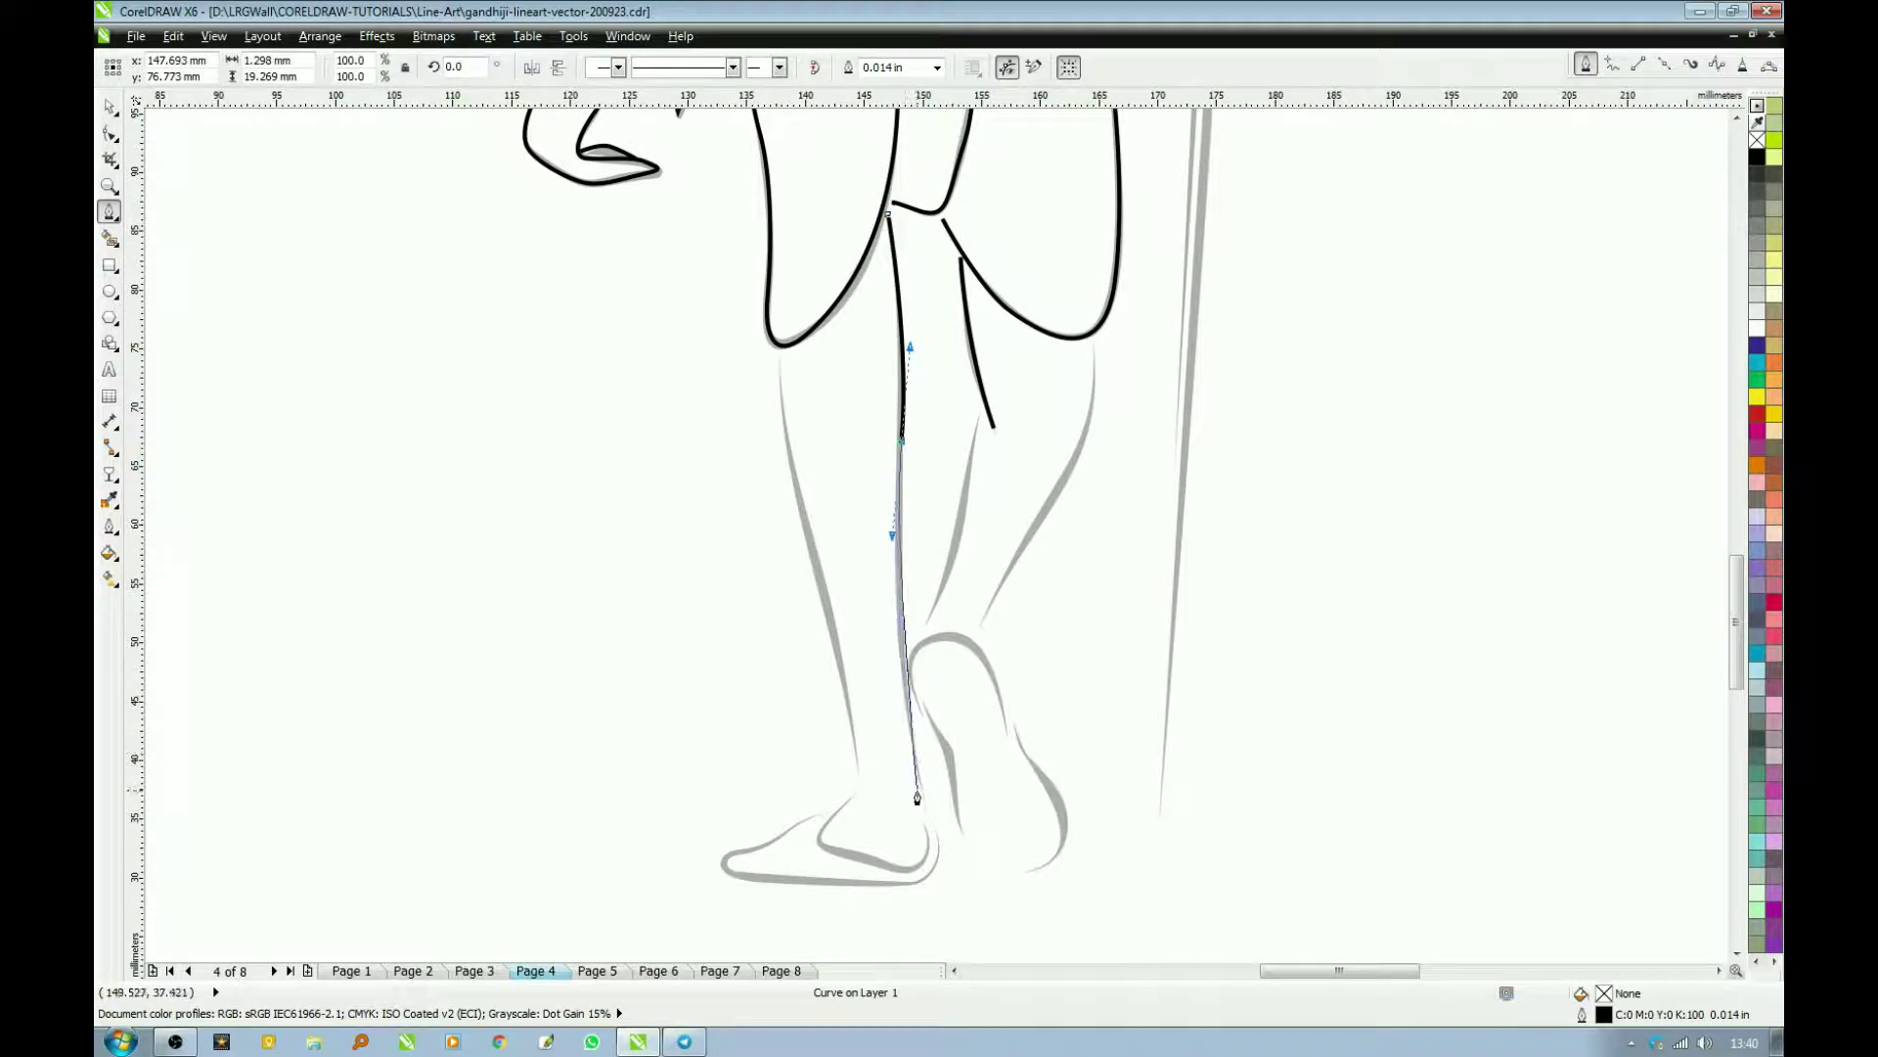
left_click_drag(918, 791, 941, 889)
key("space")
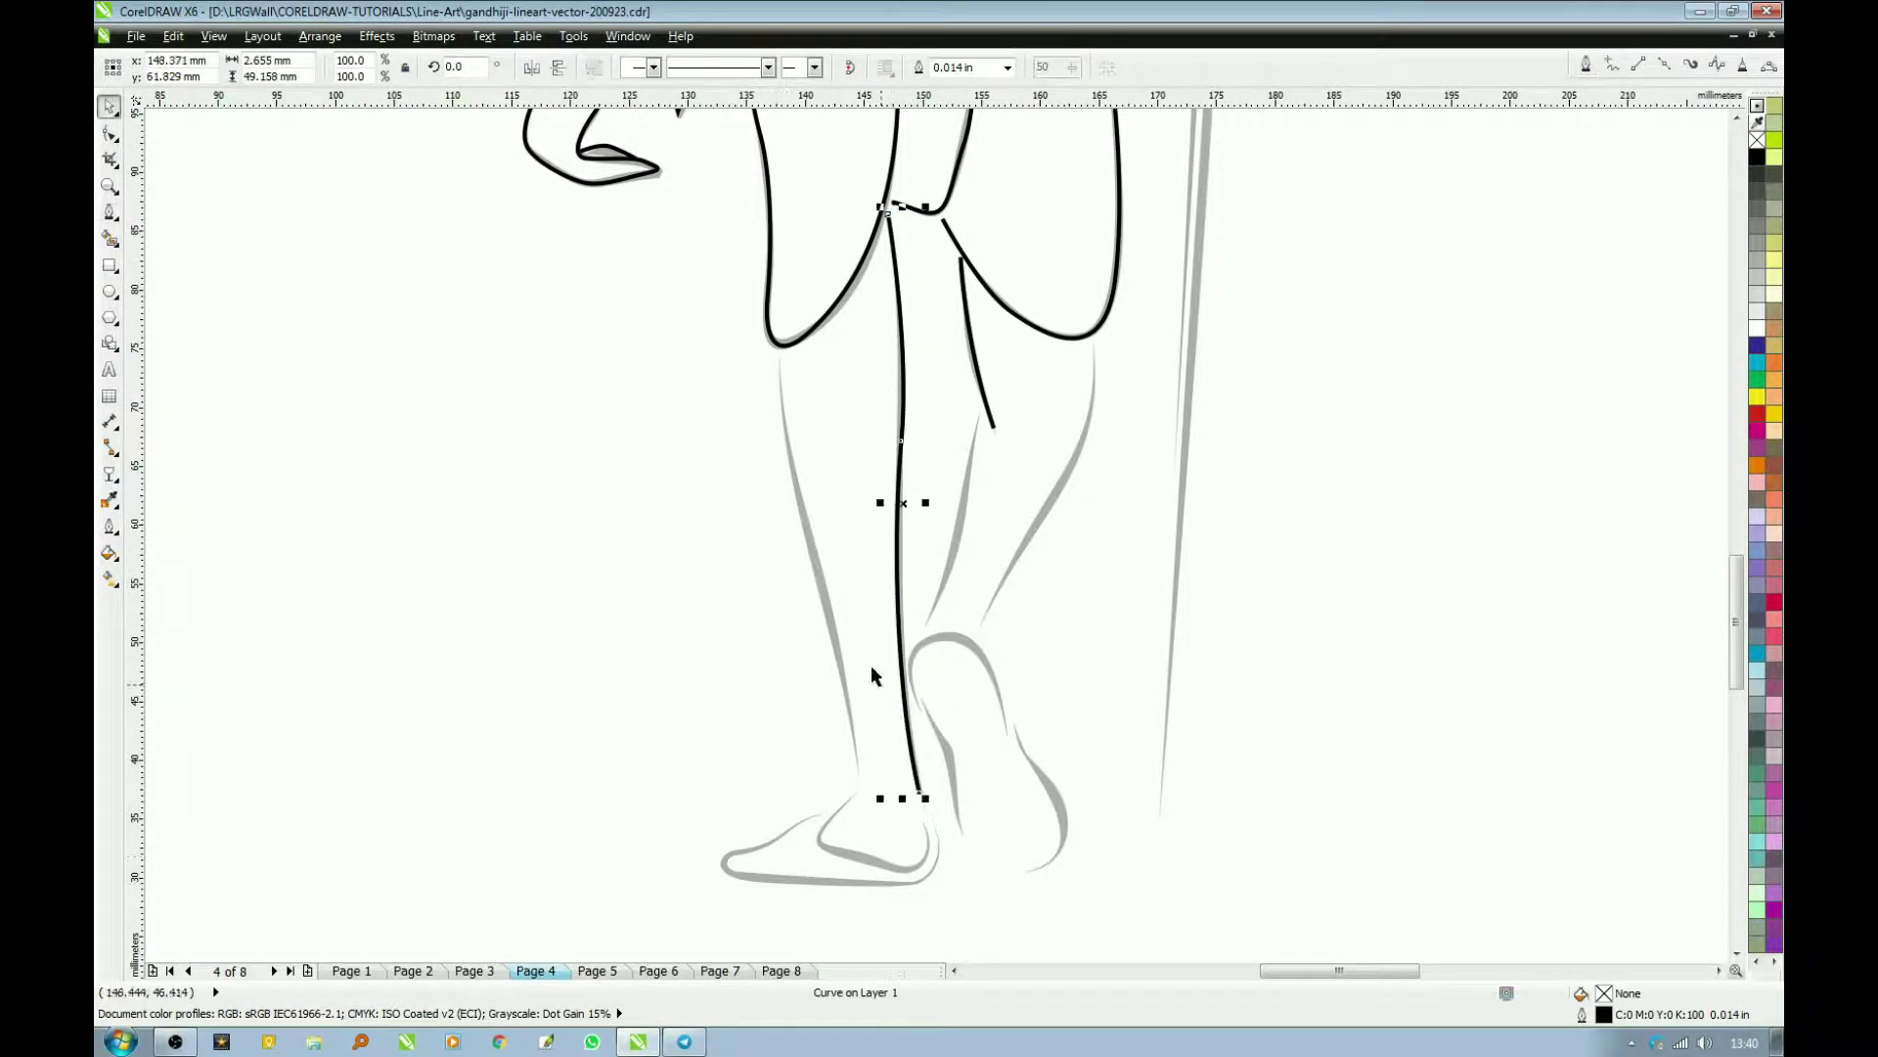
Step: Trace the outer line of the left leg from the left panel's lower edge to the ankle, about 7 mm wide and 35 mm high
key("space")
left_click(780, 357)
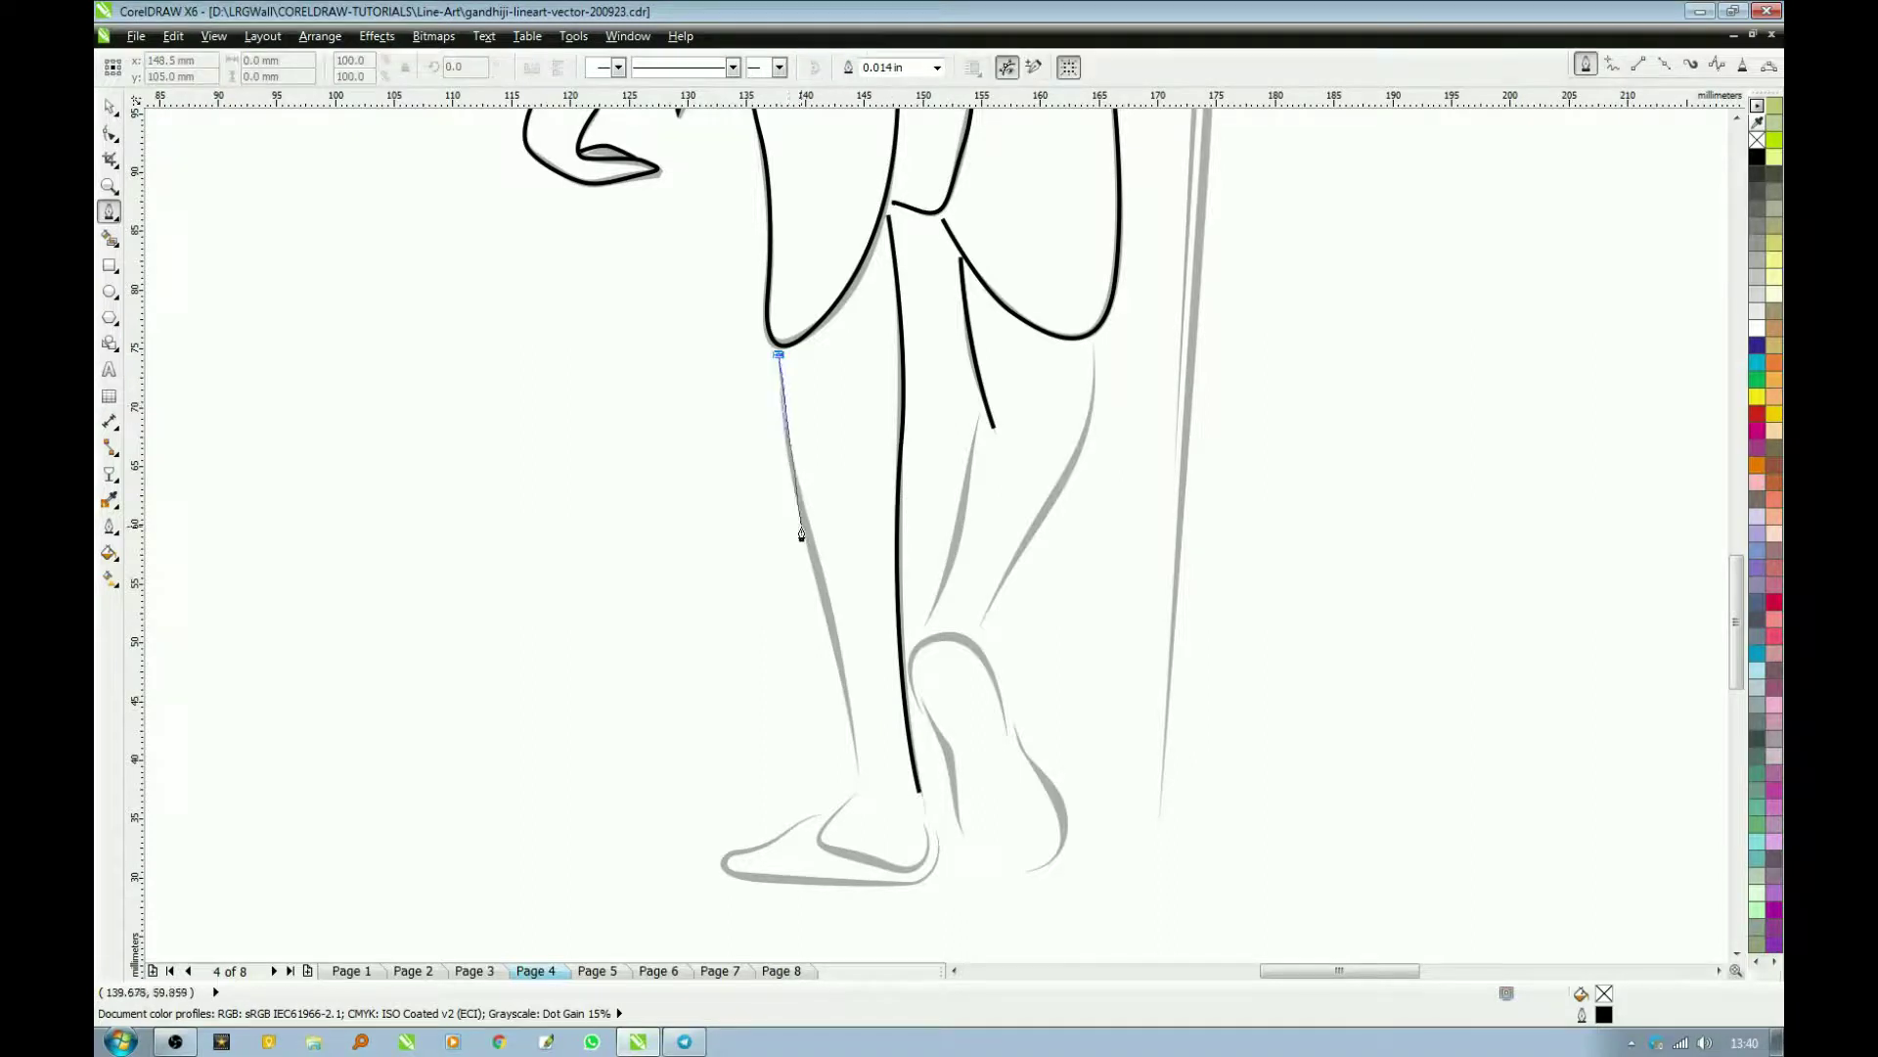
left_click_drag(802, 526, 834, 634)
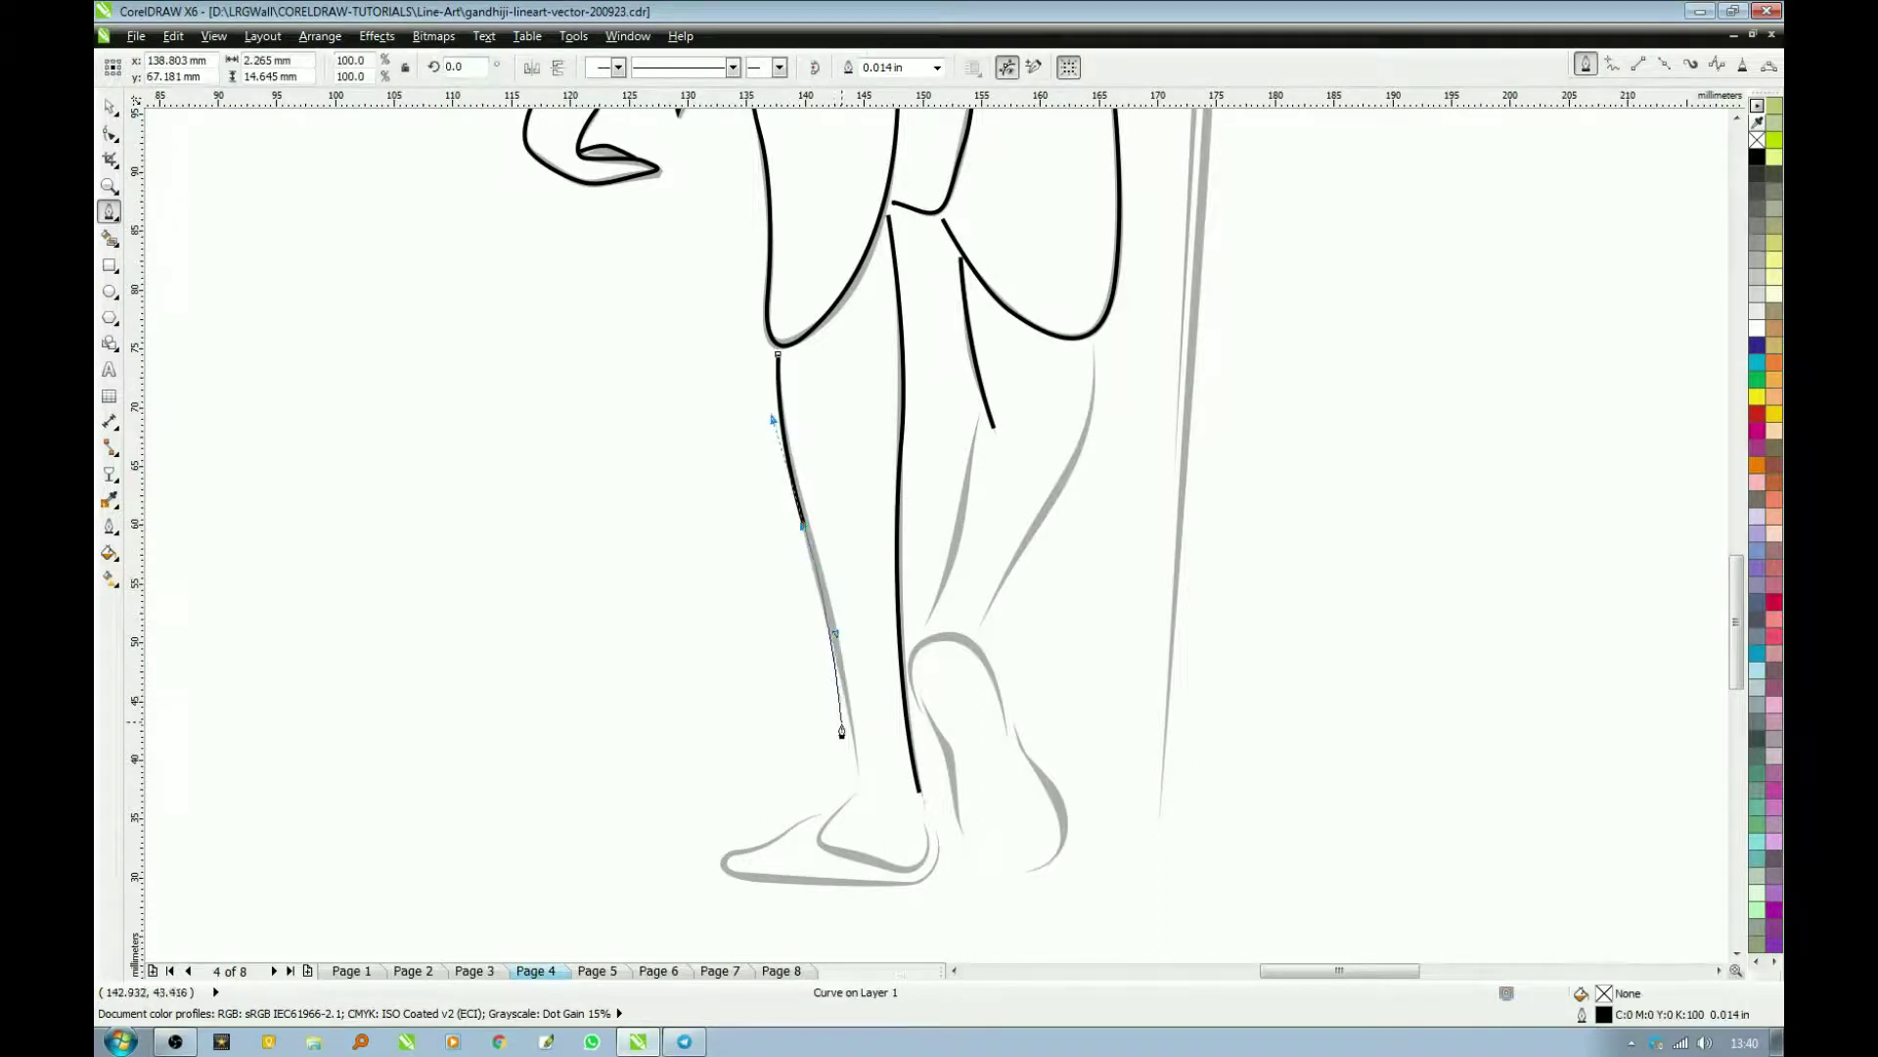
left_click_drag(860, 769, 863, 839)
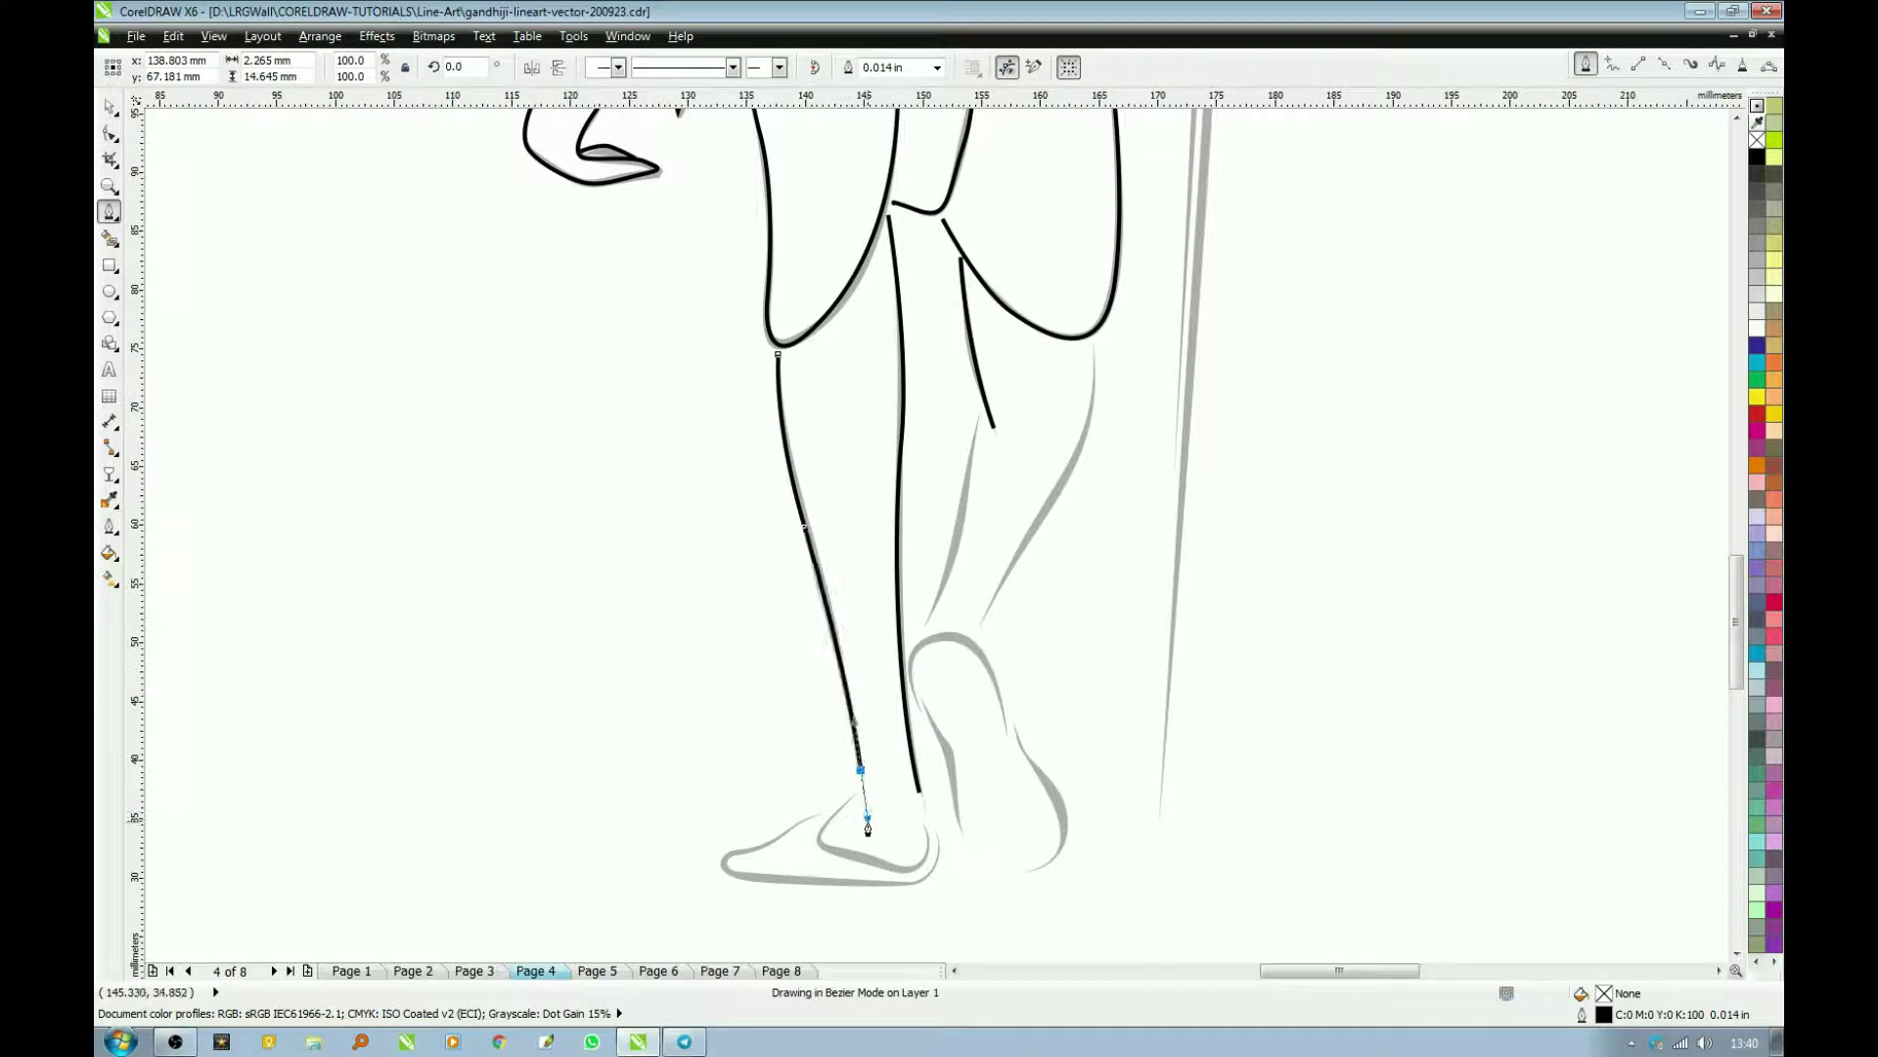
key("space")
key("space")
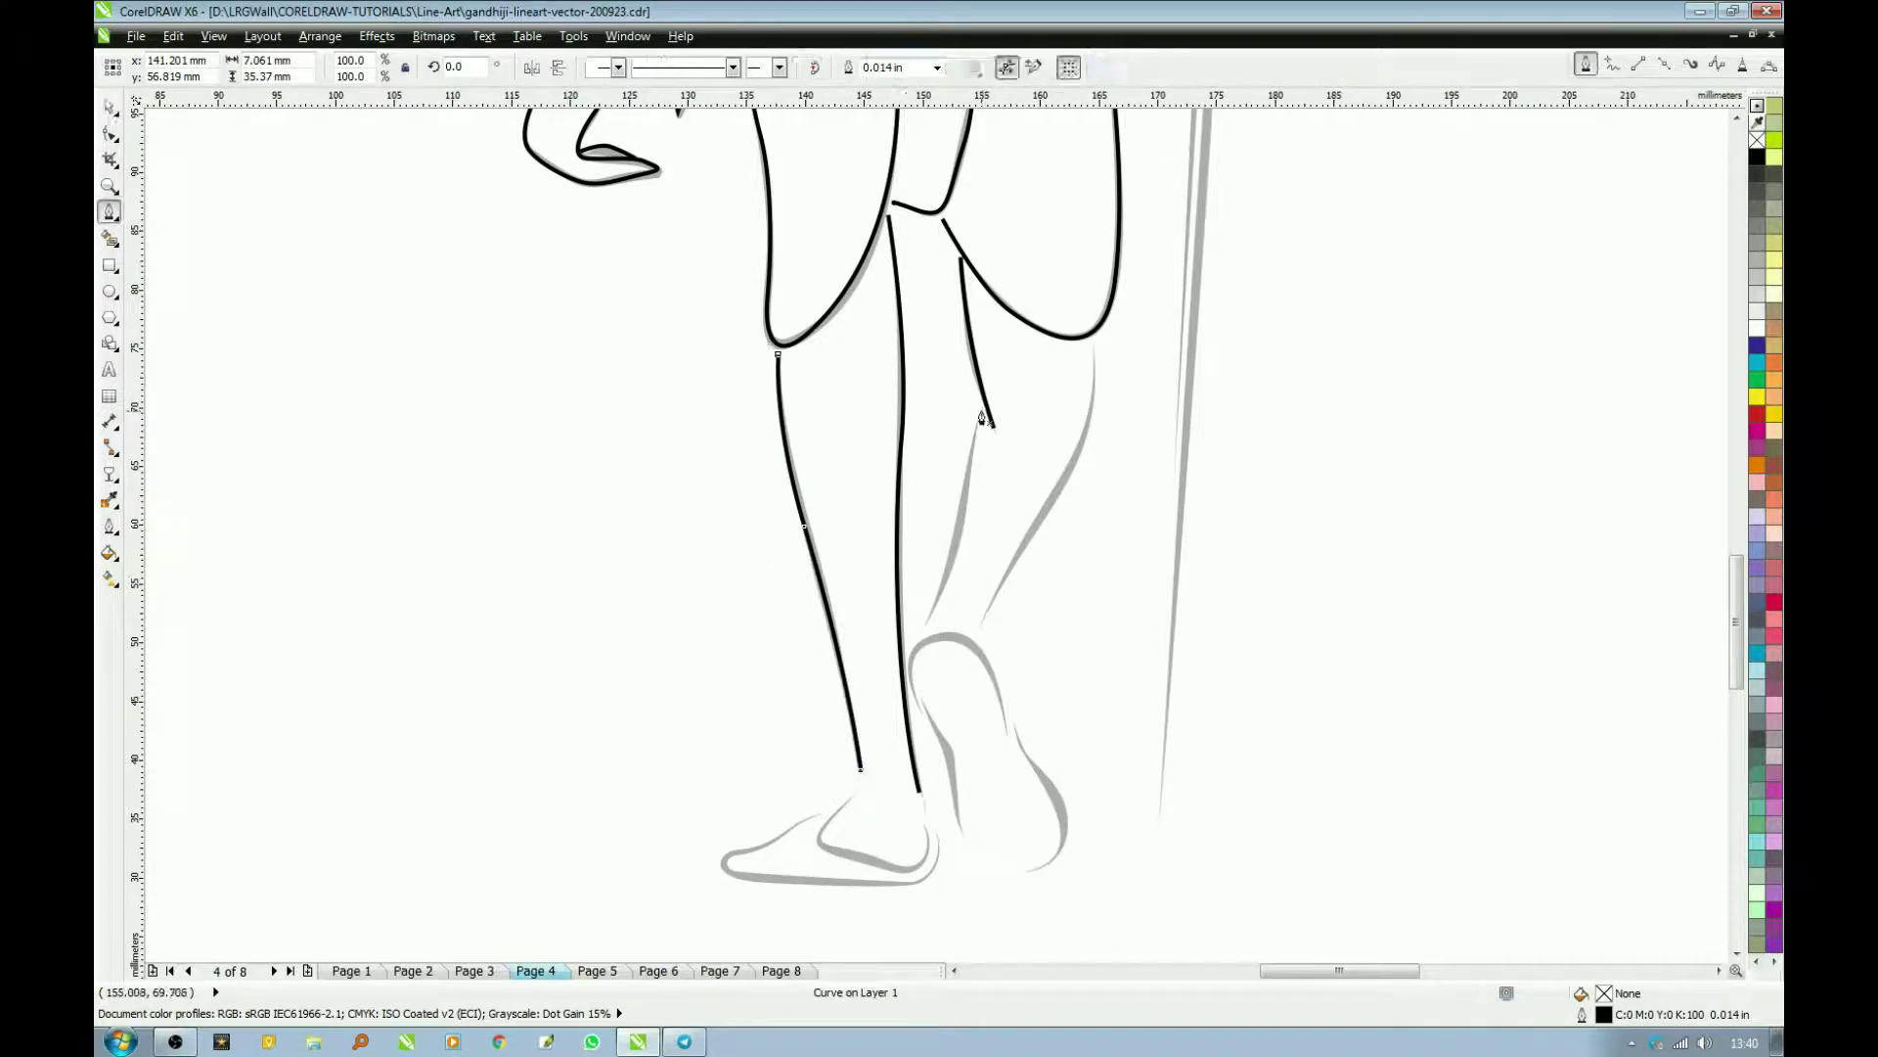
Step: Trace the inner line of the right lower leg from the knee down to just above the raised heel
left_click(981, 411)
left_click_drag(962, 501, 920, 644)
key("space")
key("space")
Step: Trace the outer calf line of the right leg from the heel up to the garment's right panel, about 10 mm wide and 24 mm high
left_click(977, 626)
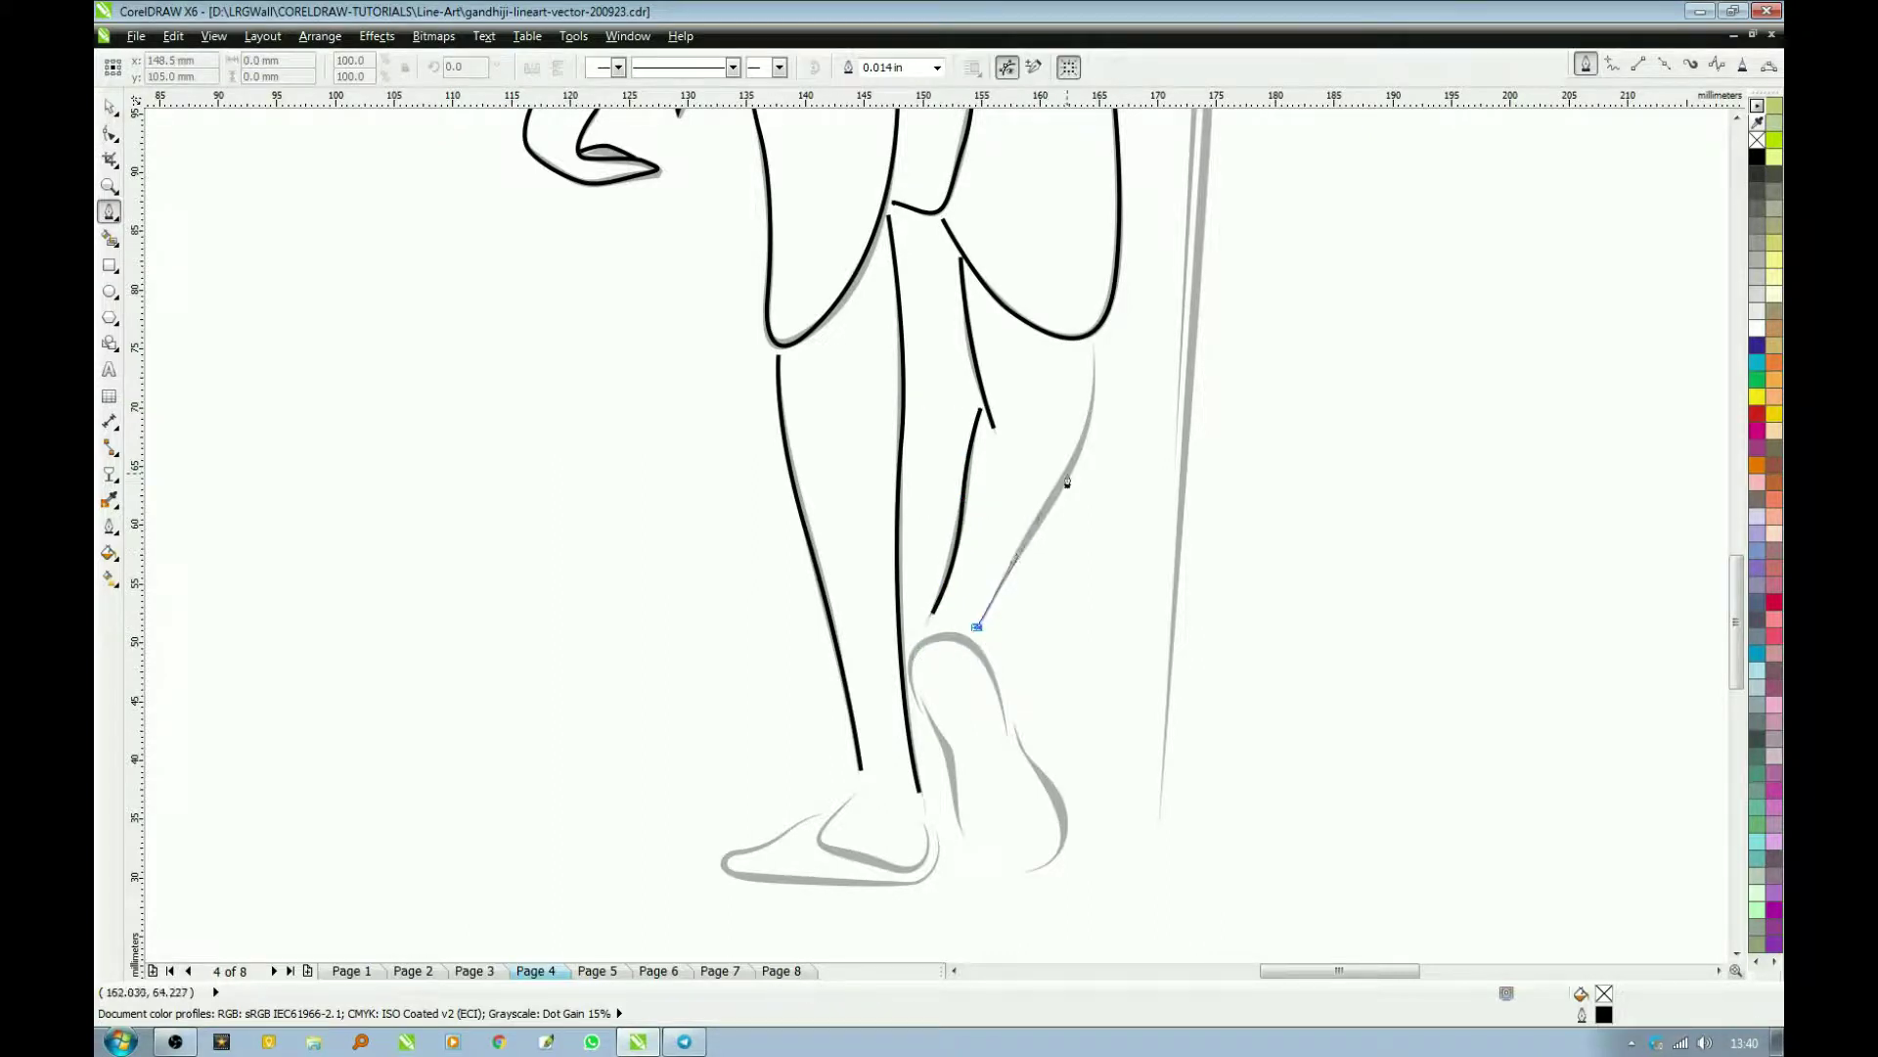
left_click_drag(1070, 471, 1086, 431)
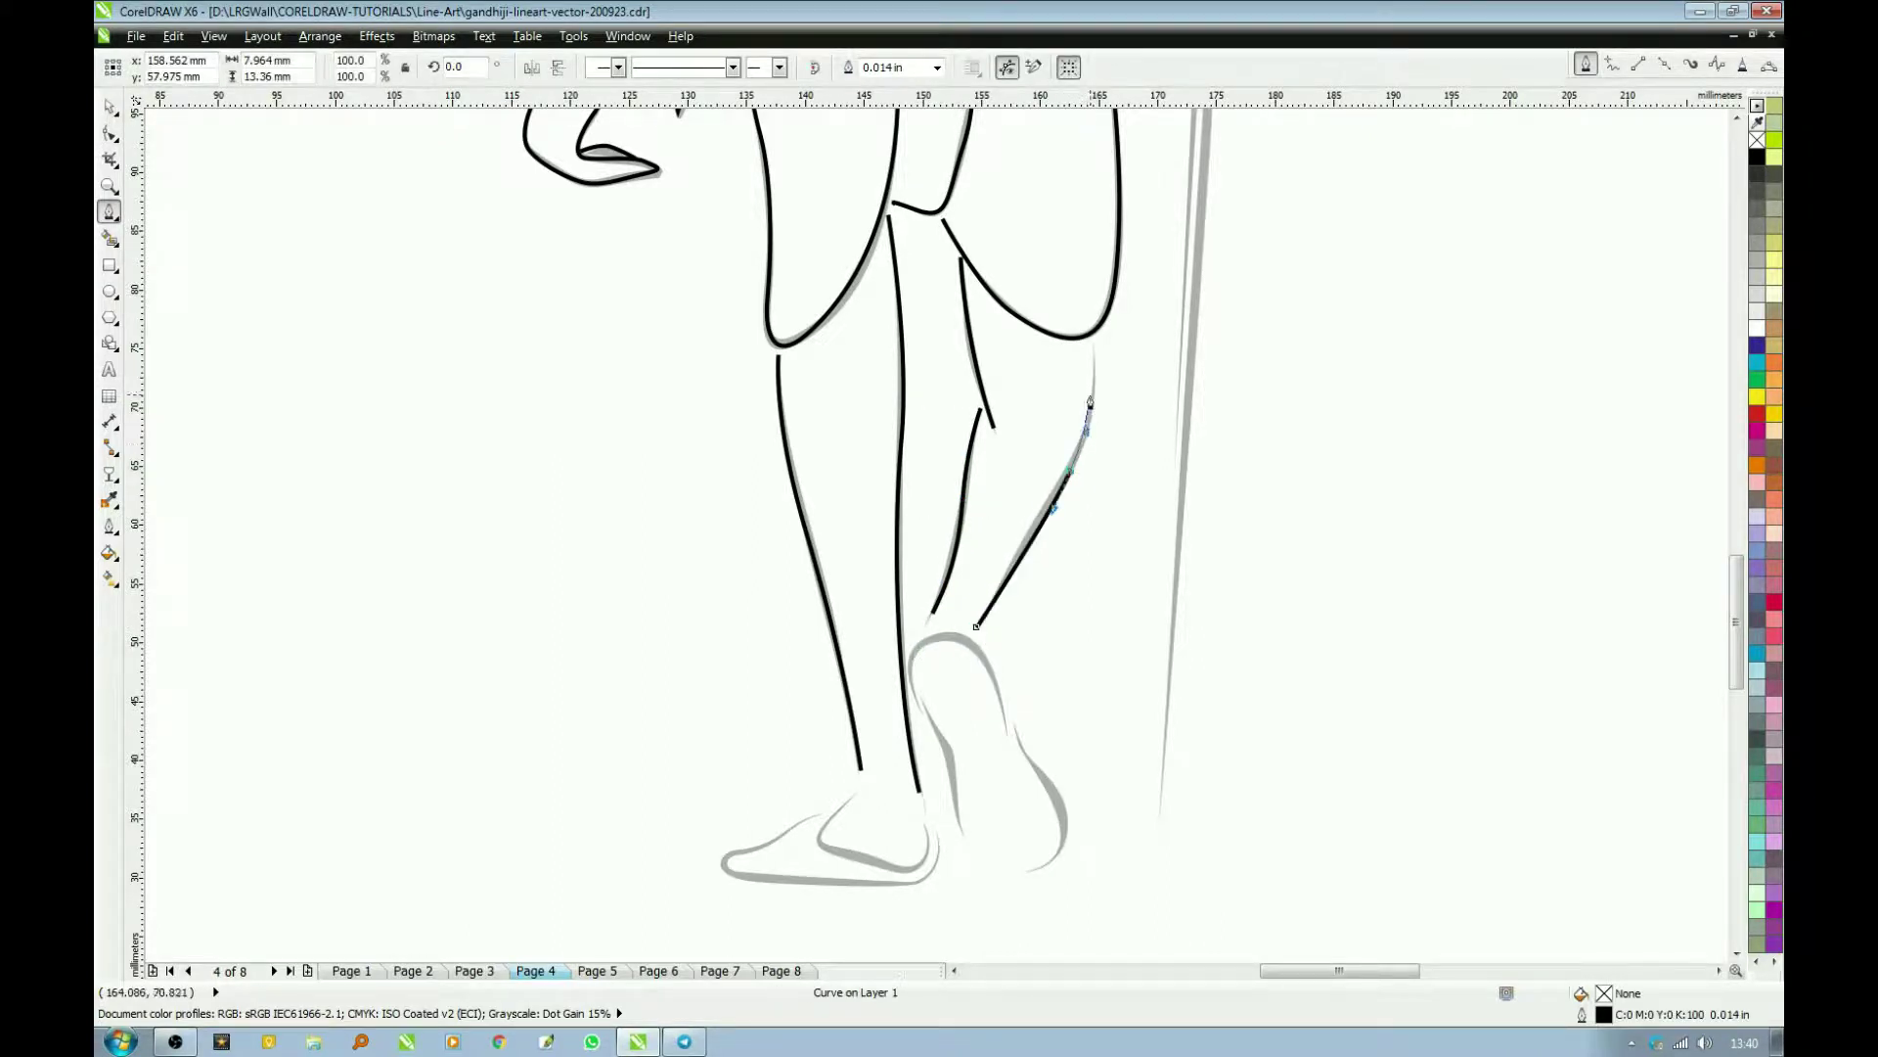
left_click(1095, 347)
key("space")
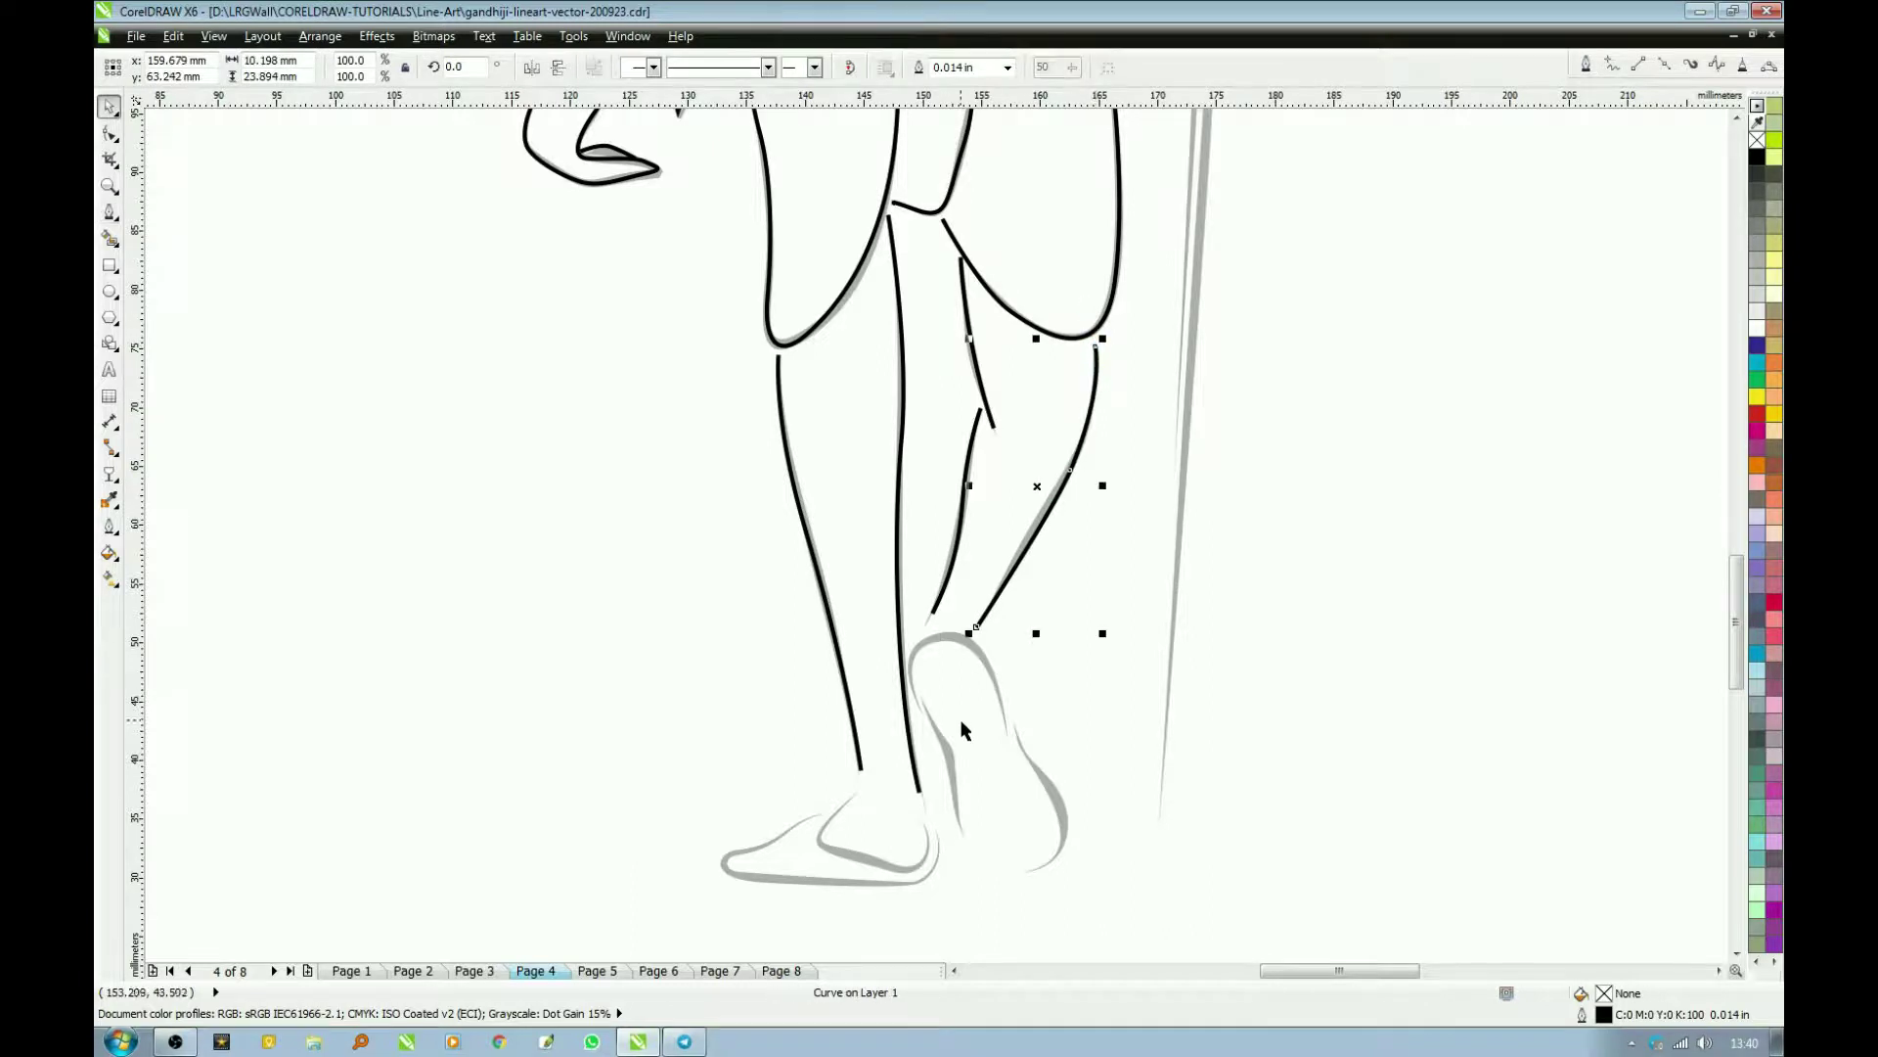
Step: Trace the ankle and heel curve of the left foot below the left leg lines, about 10 mm wide and 7 mm high
scroll(974, 753, "down", 3)
key("space")
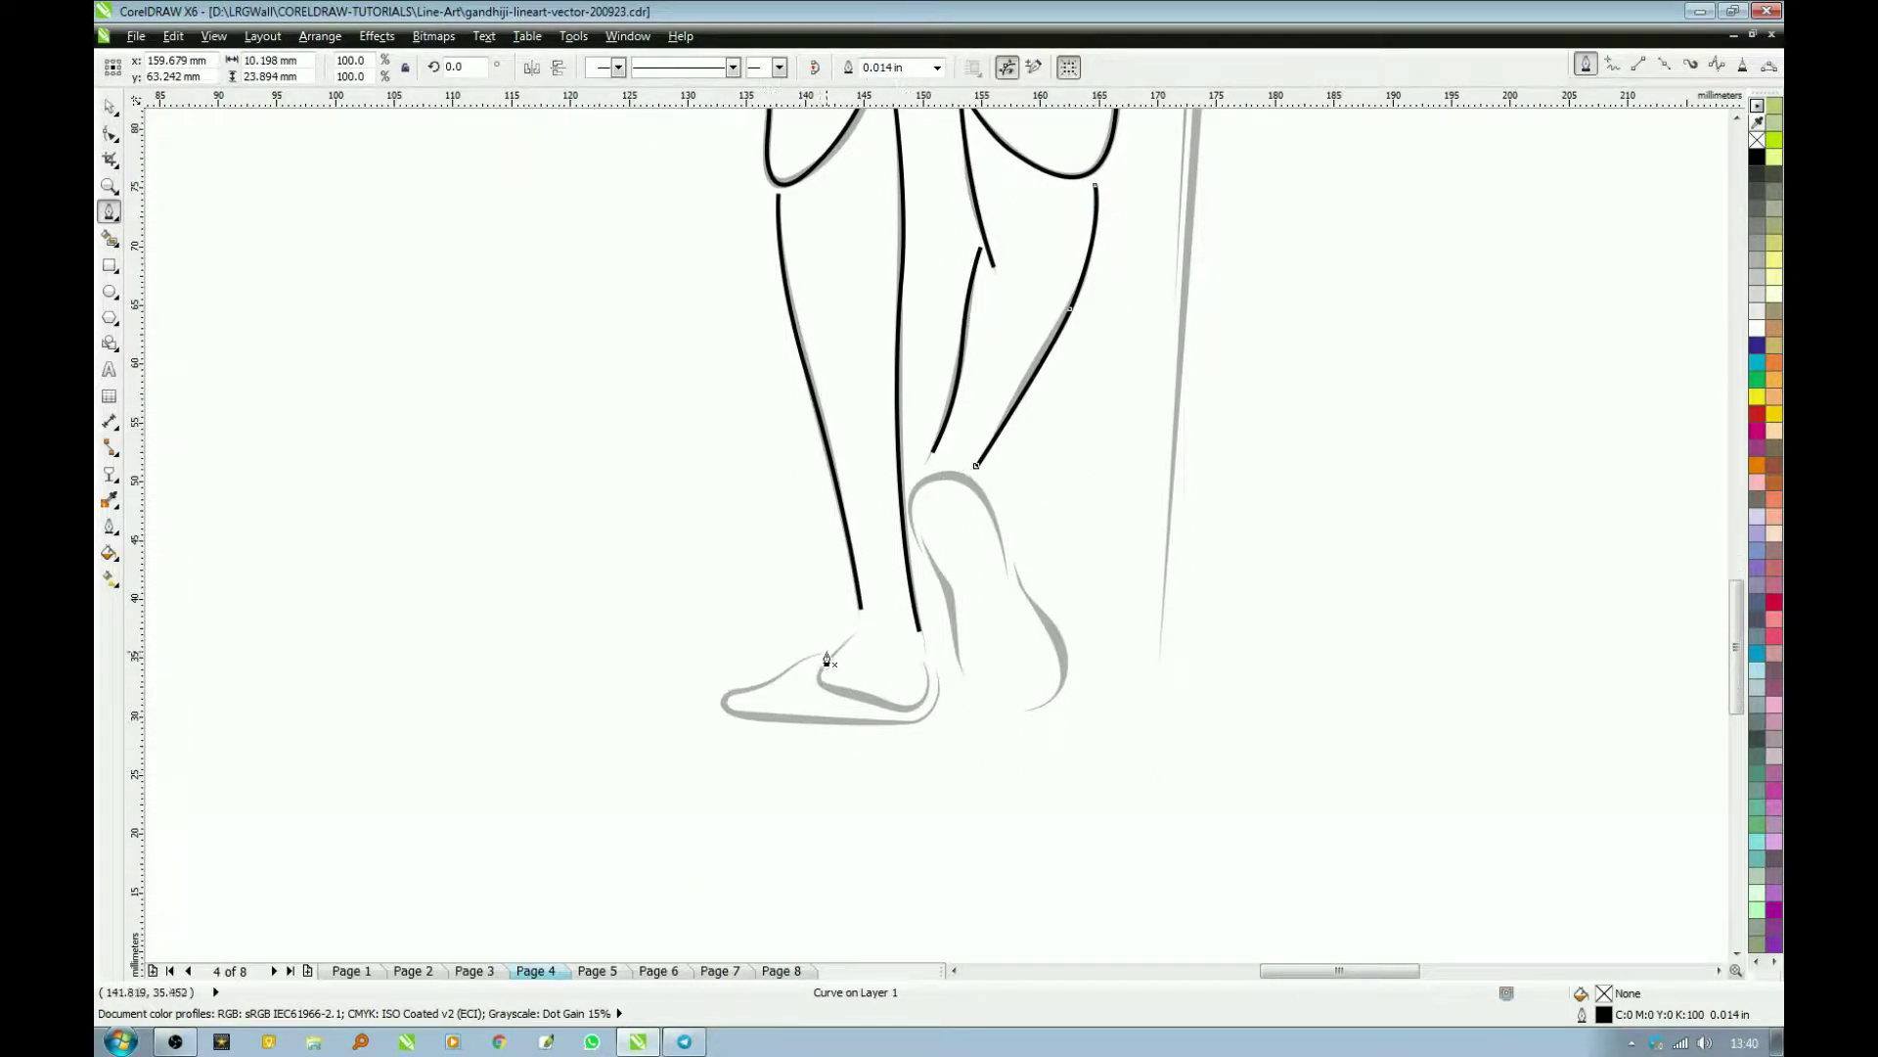
left_click_drag(860, 627, 910, 624)
key("space")
key("space")
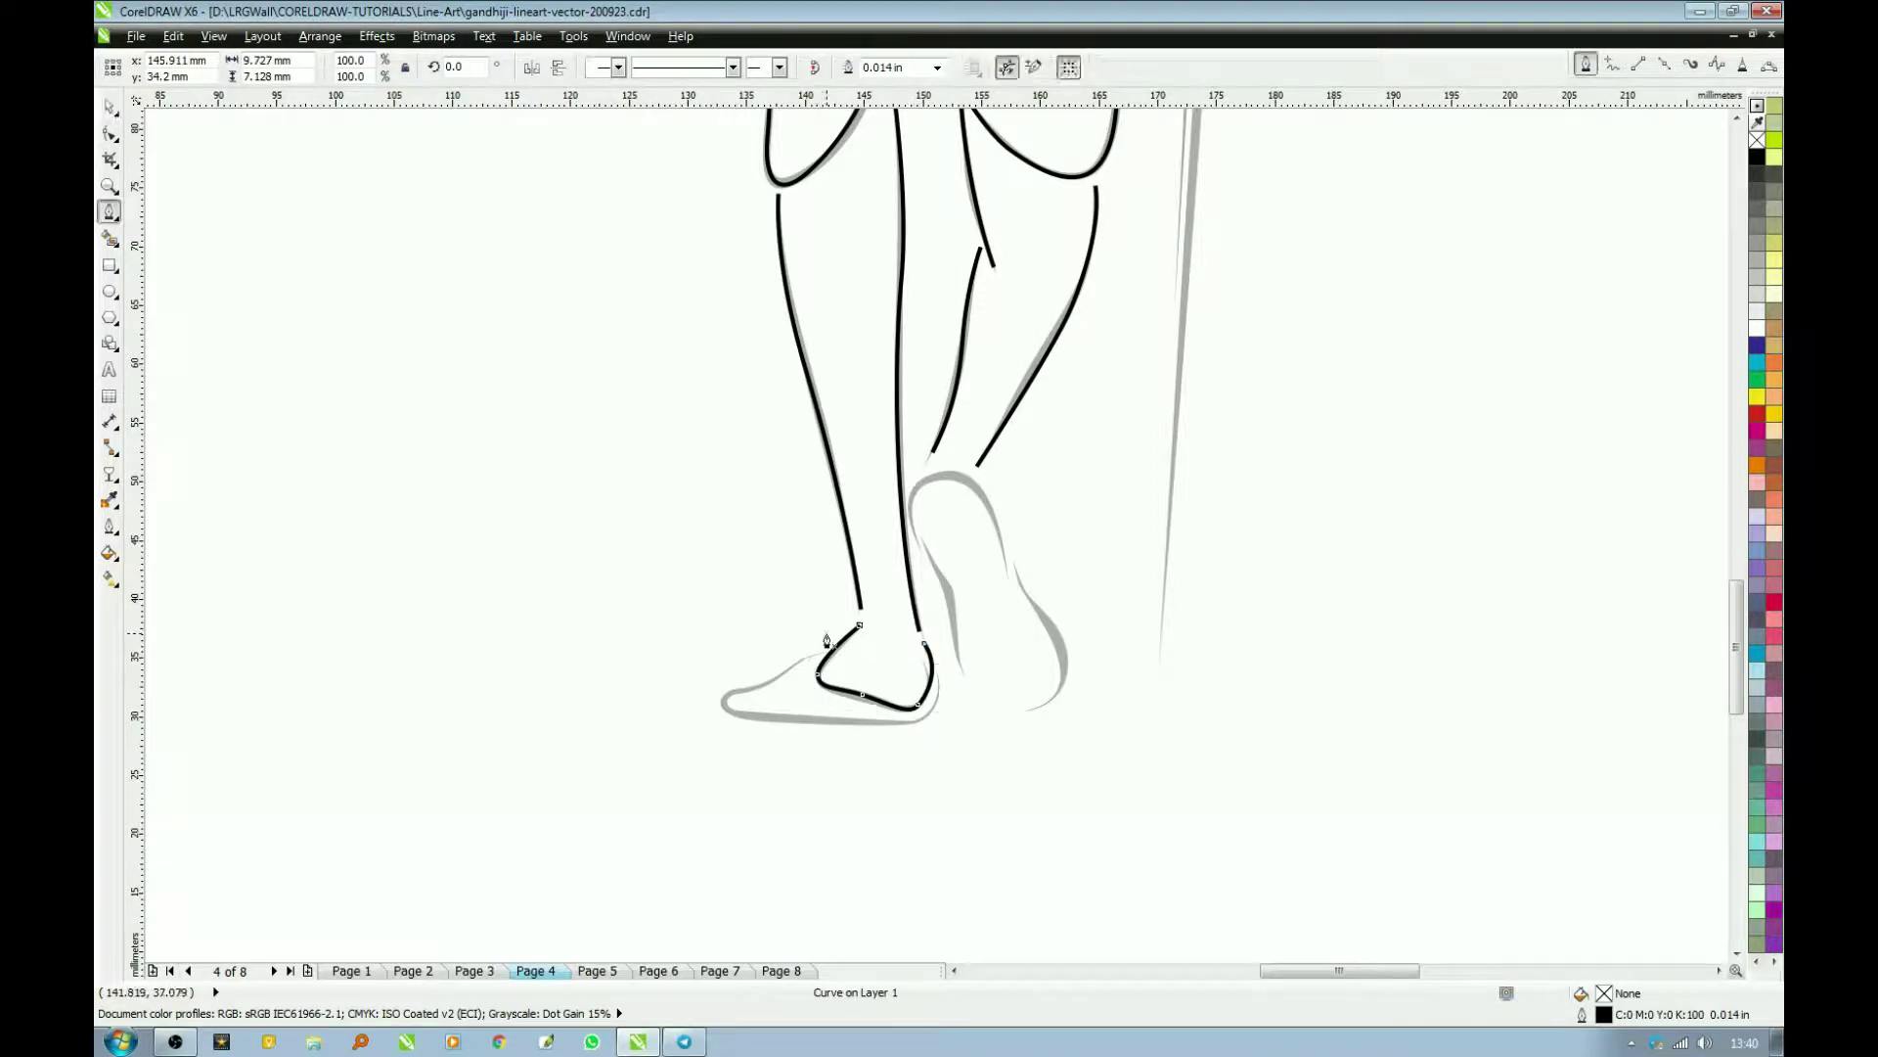
Step: Trace the outer outline of the left foot around the toes and sole to behind the heel, about 19 mm wide and 6 mm high
left_click(825, 649)
left_click(789, 667)
left_click(733, 691)
left_click_drag(732, 687, 736, 716)
left_click(812, 724)
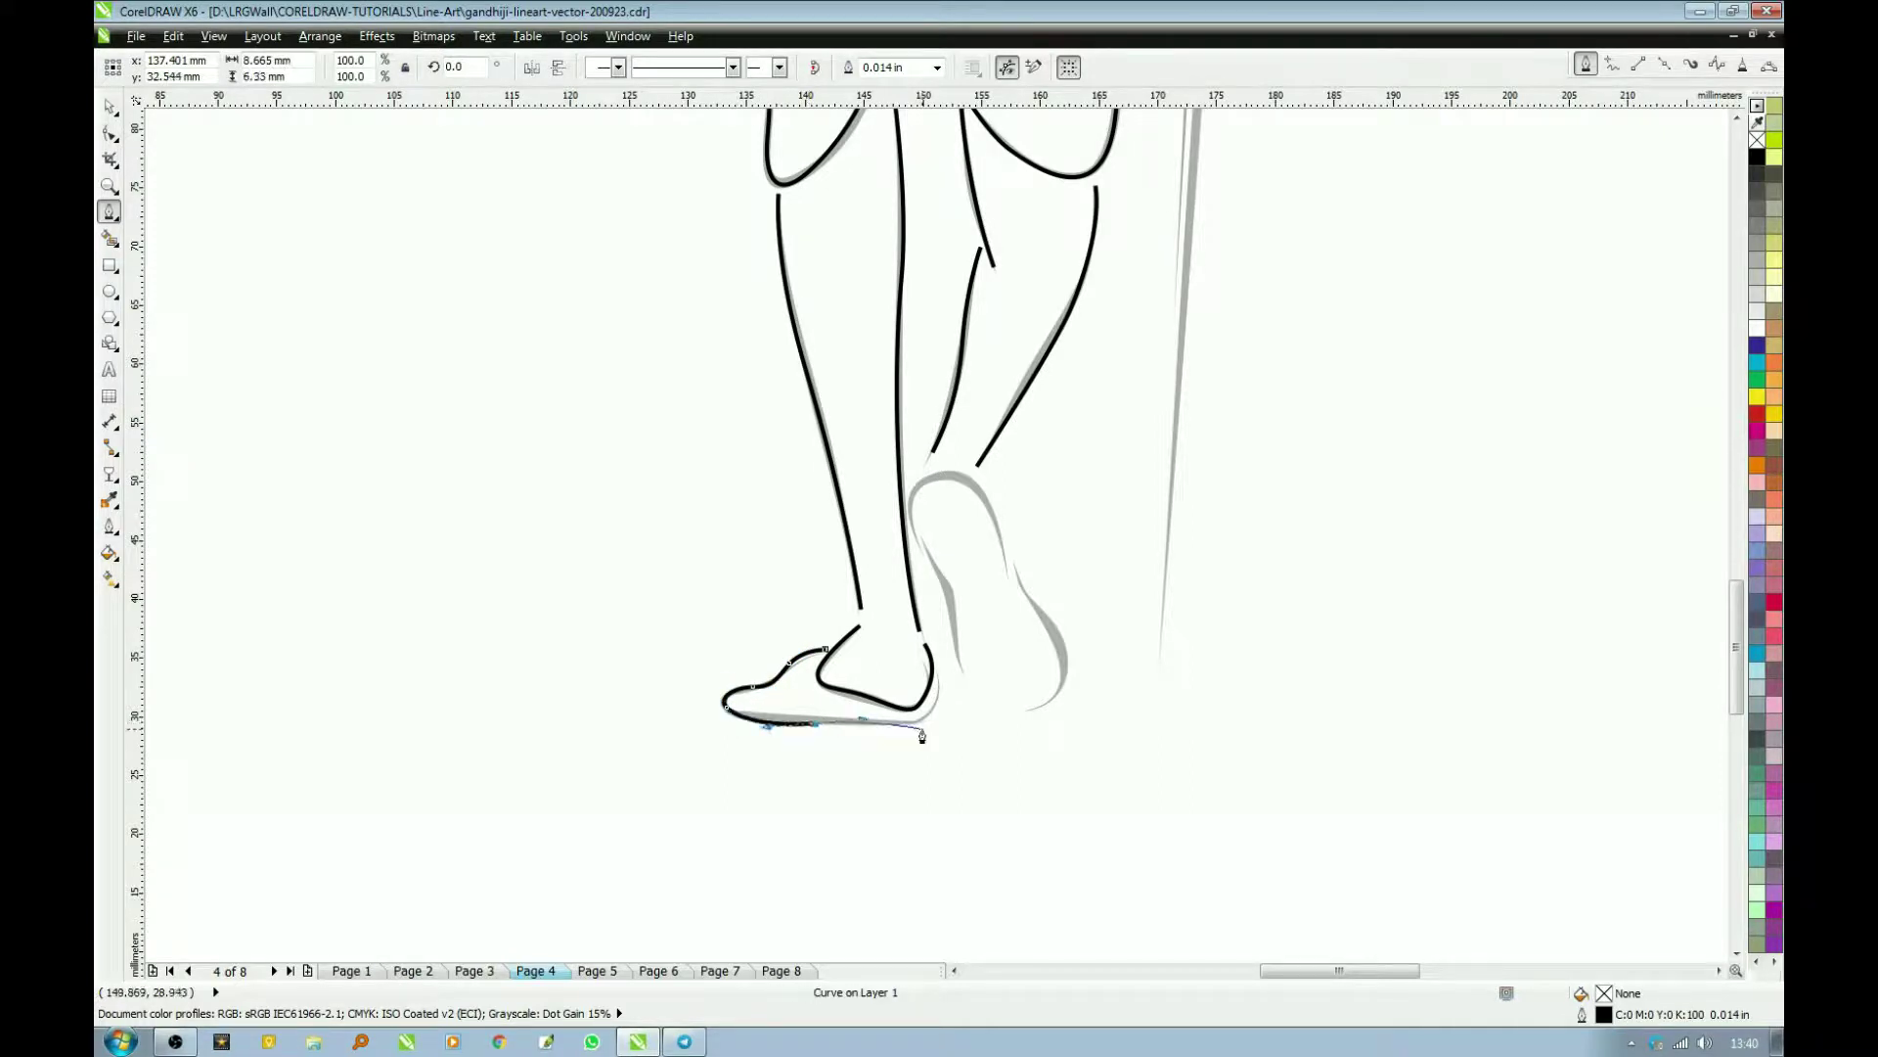
left_click_drag(919, 721, 934, 655)
key("space")
key("space")
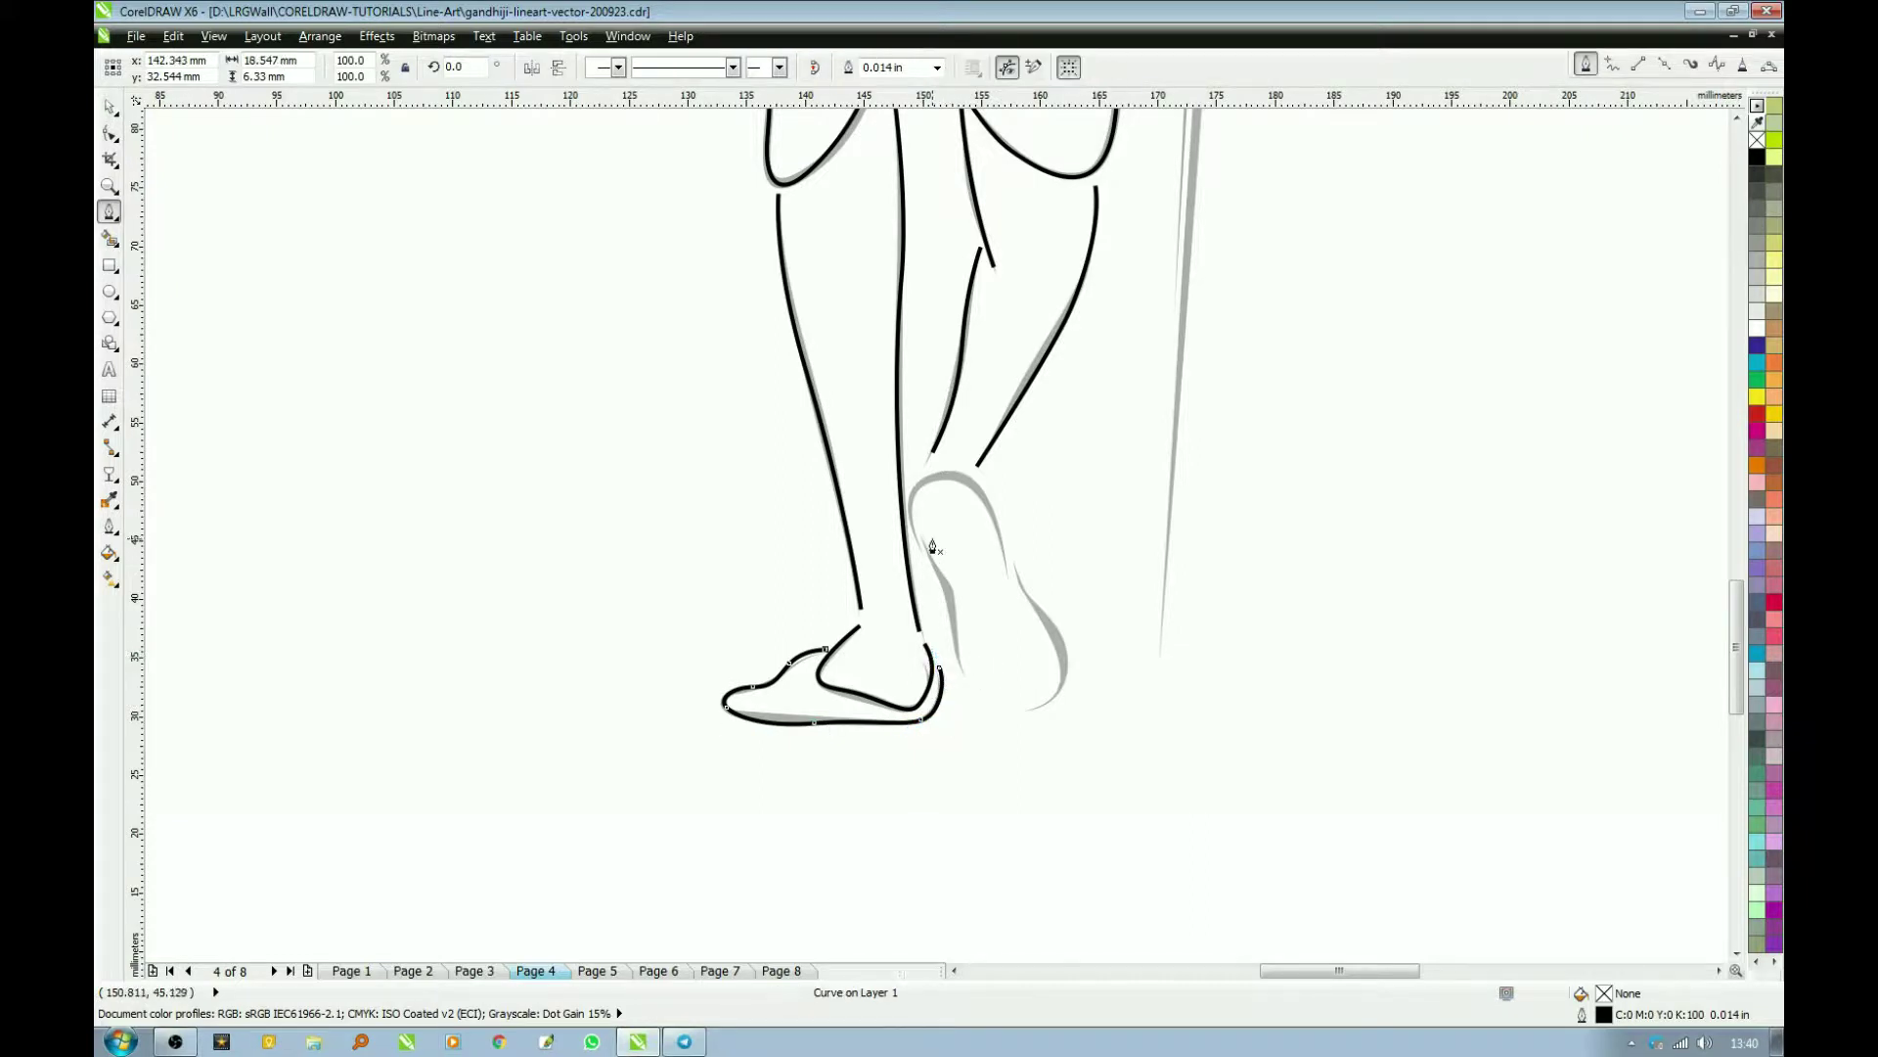
Step: Trace the inner edge of the raised right foot's sole from below the heel down toward the toes
left_click_drag(925, 545, 985, 715)
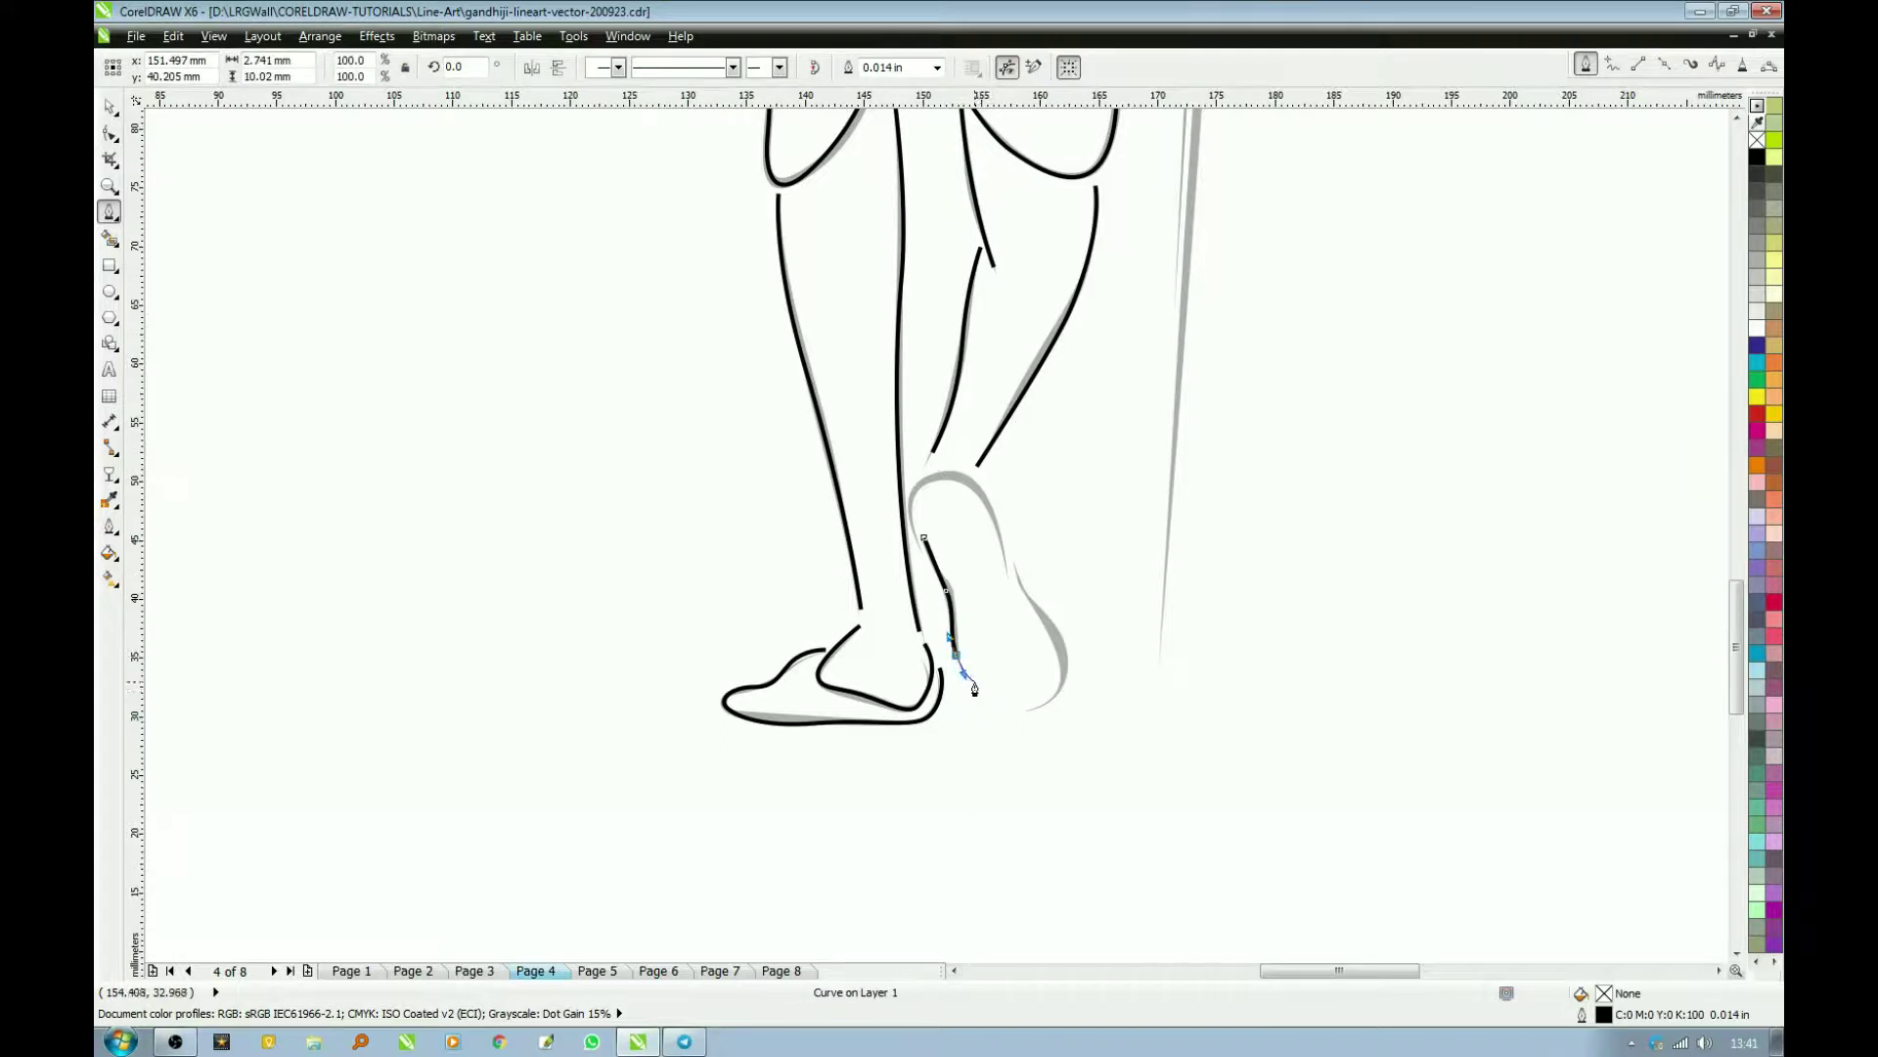
left_click(974, 681)
key("space")
key("space")
Step: Trace the outer edge of the right foot's sole from the toes up toward the heel, about 5 mm wide and 14 mm high
left_click_drag(1015, 711, 1068, 627)
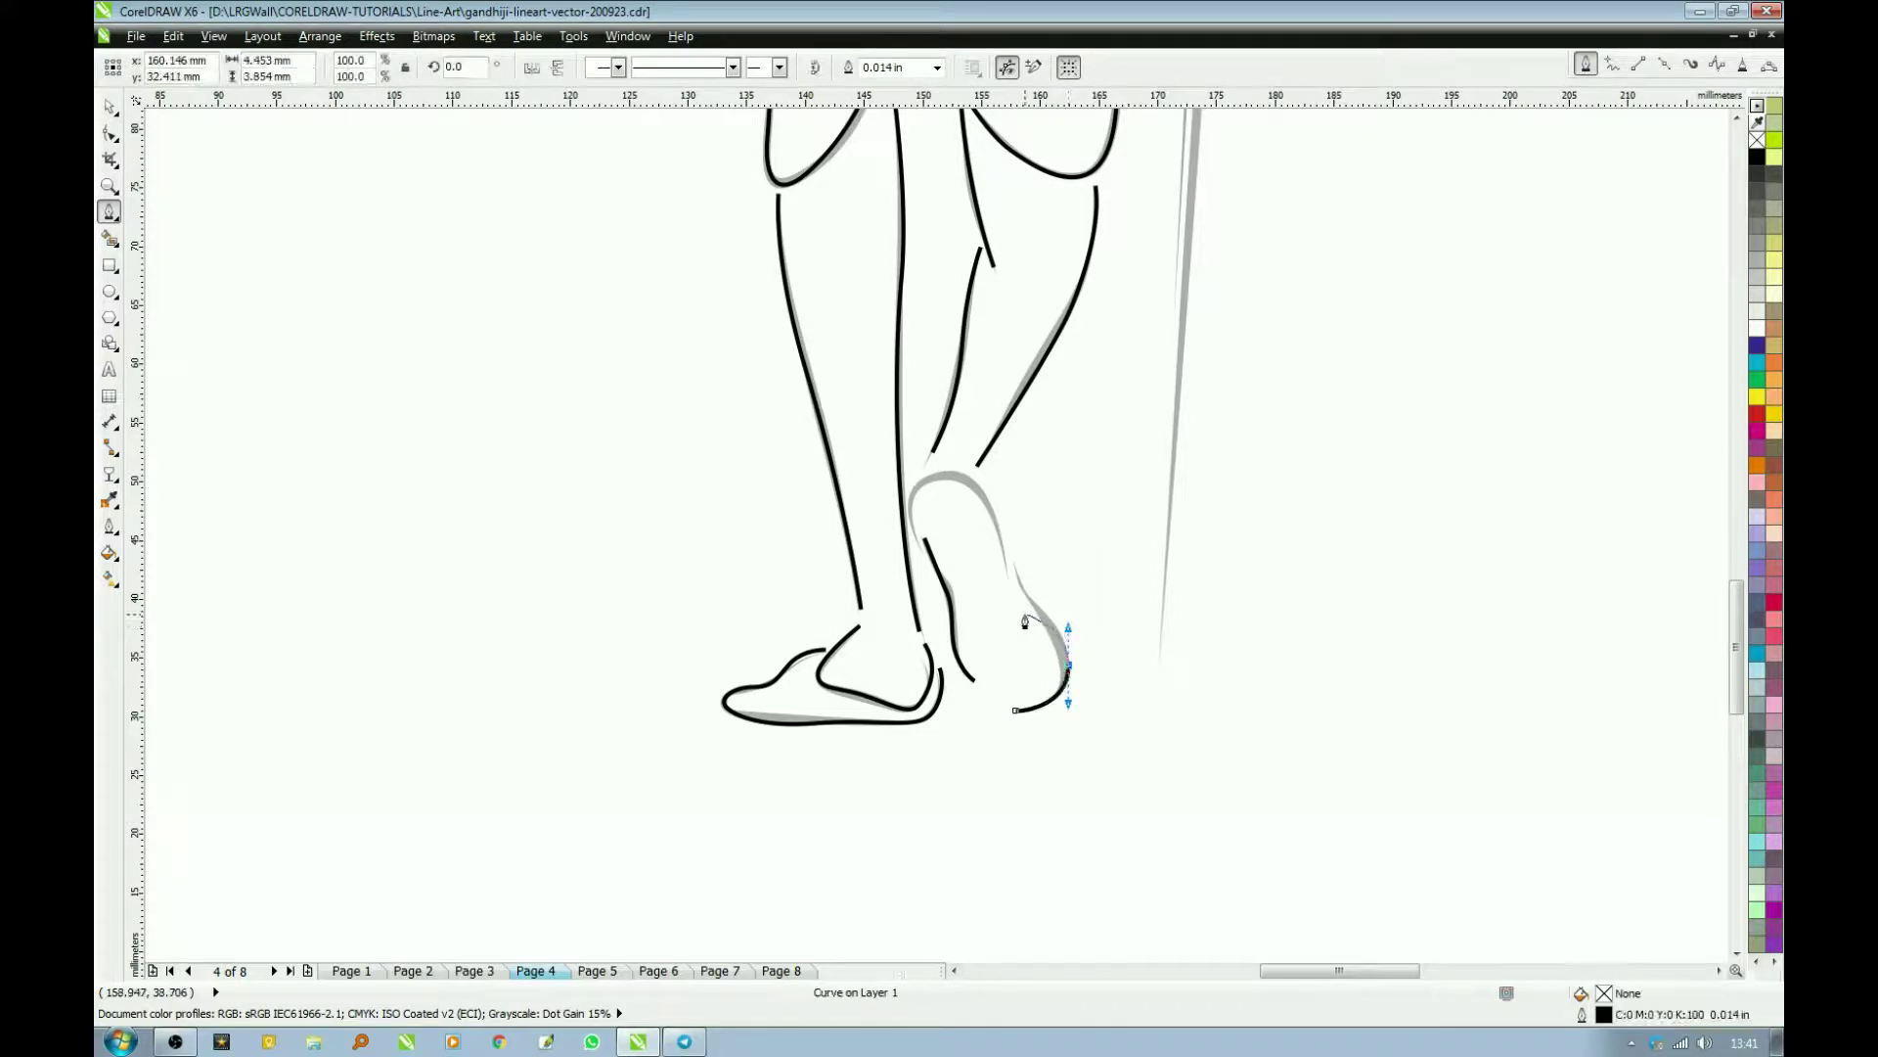
left_click(1012, 549)
left_click_drag(1012, 529, 1013, 529)
key("space")
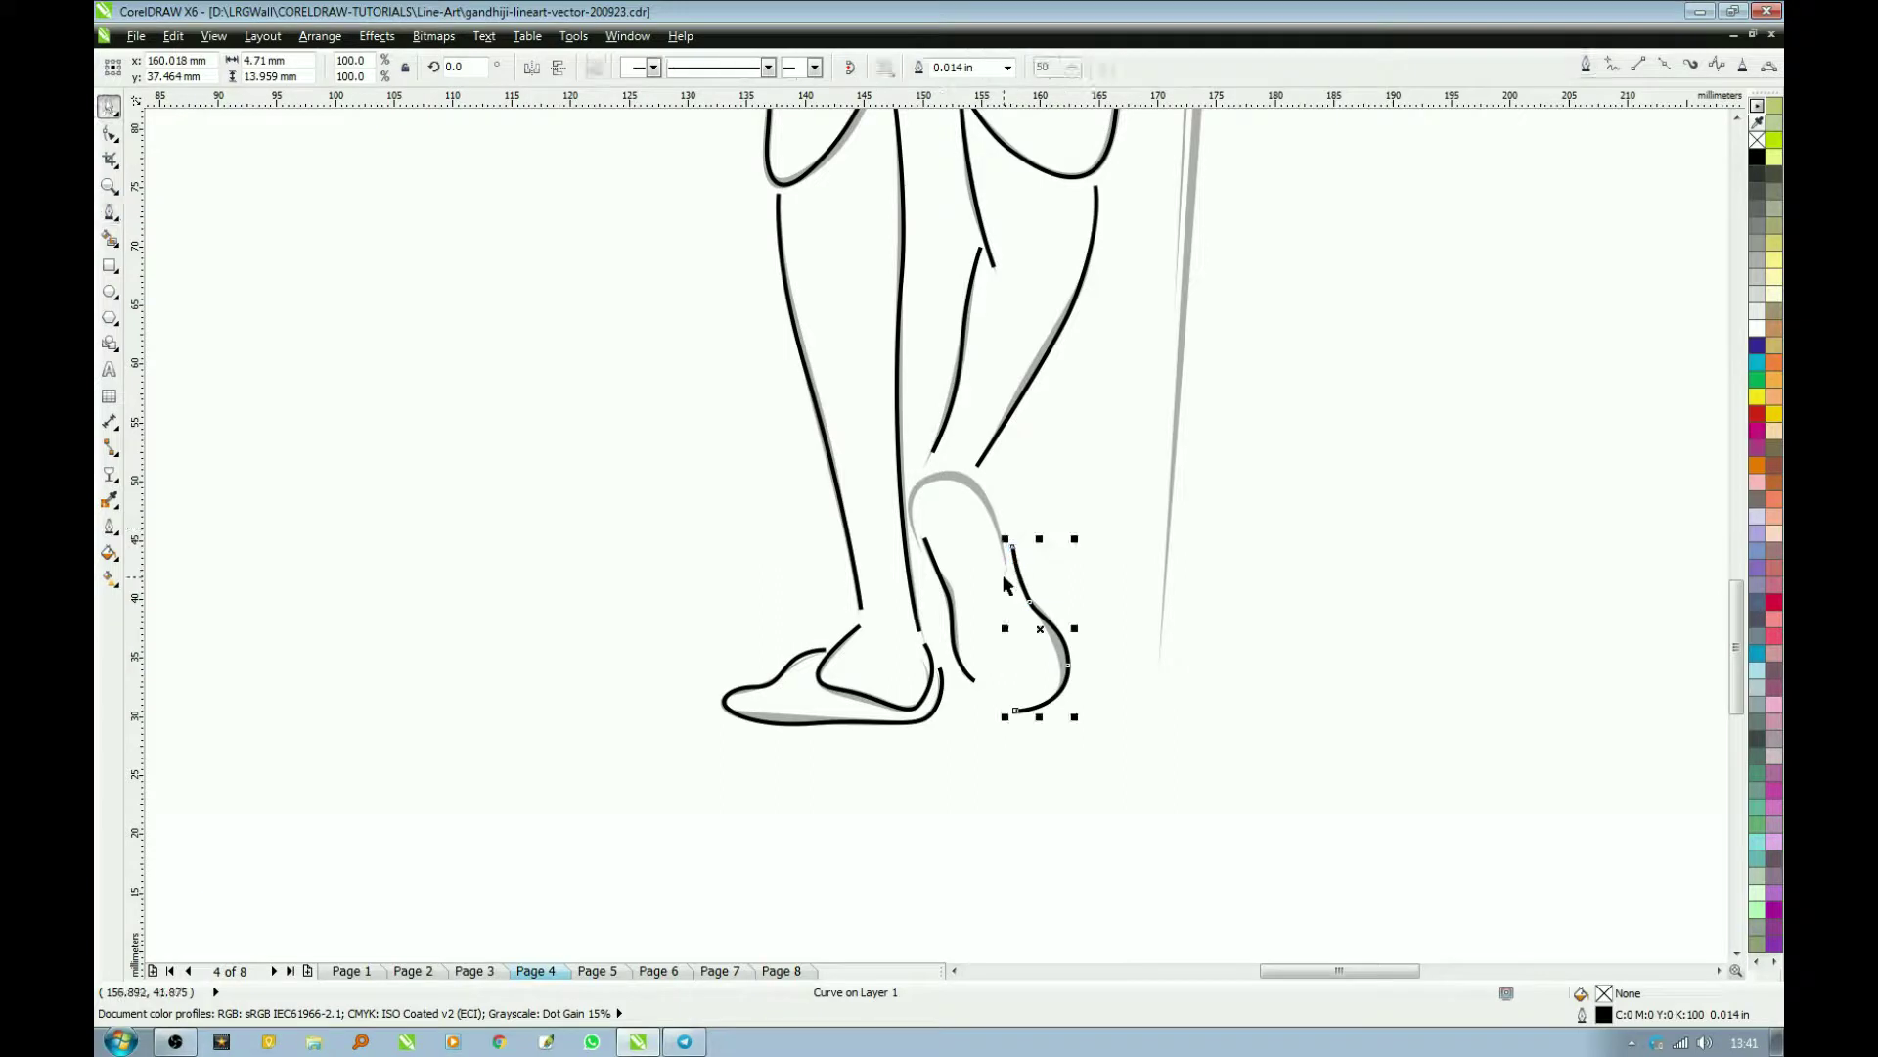
Step: Trace the rounded heel of the raised right foot as an arch about 8 mm wide and 8 mm high
key("space")
left_click(919, 549)
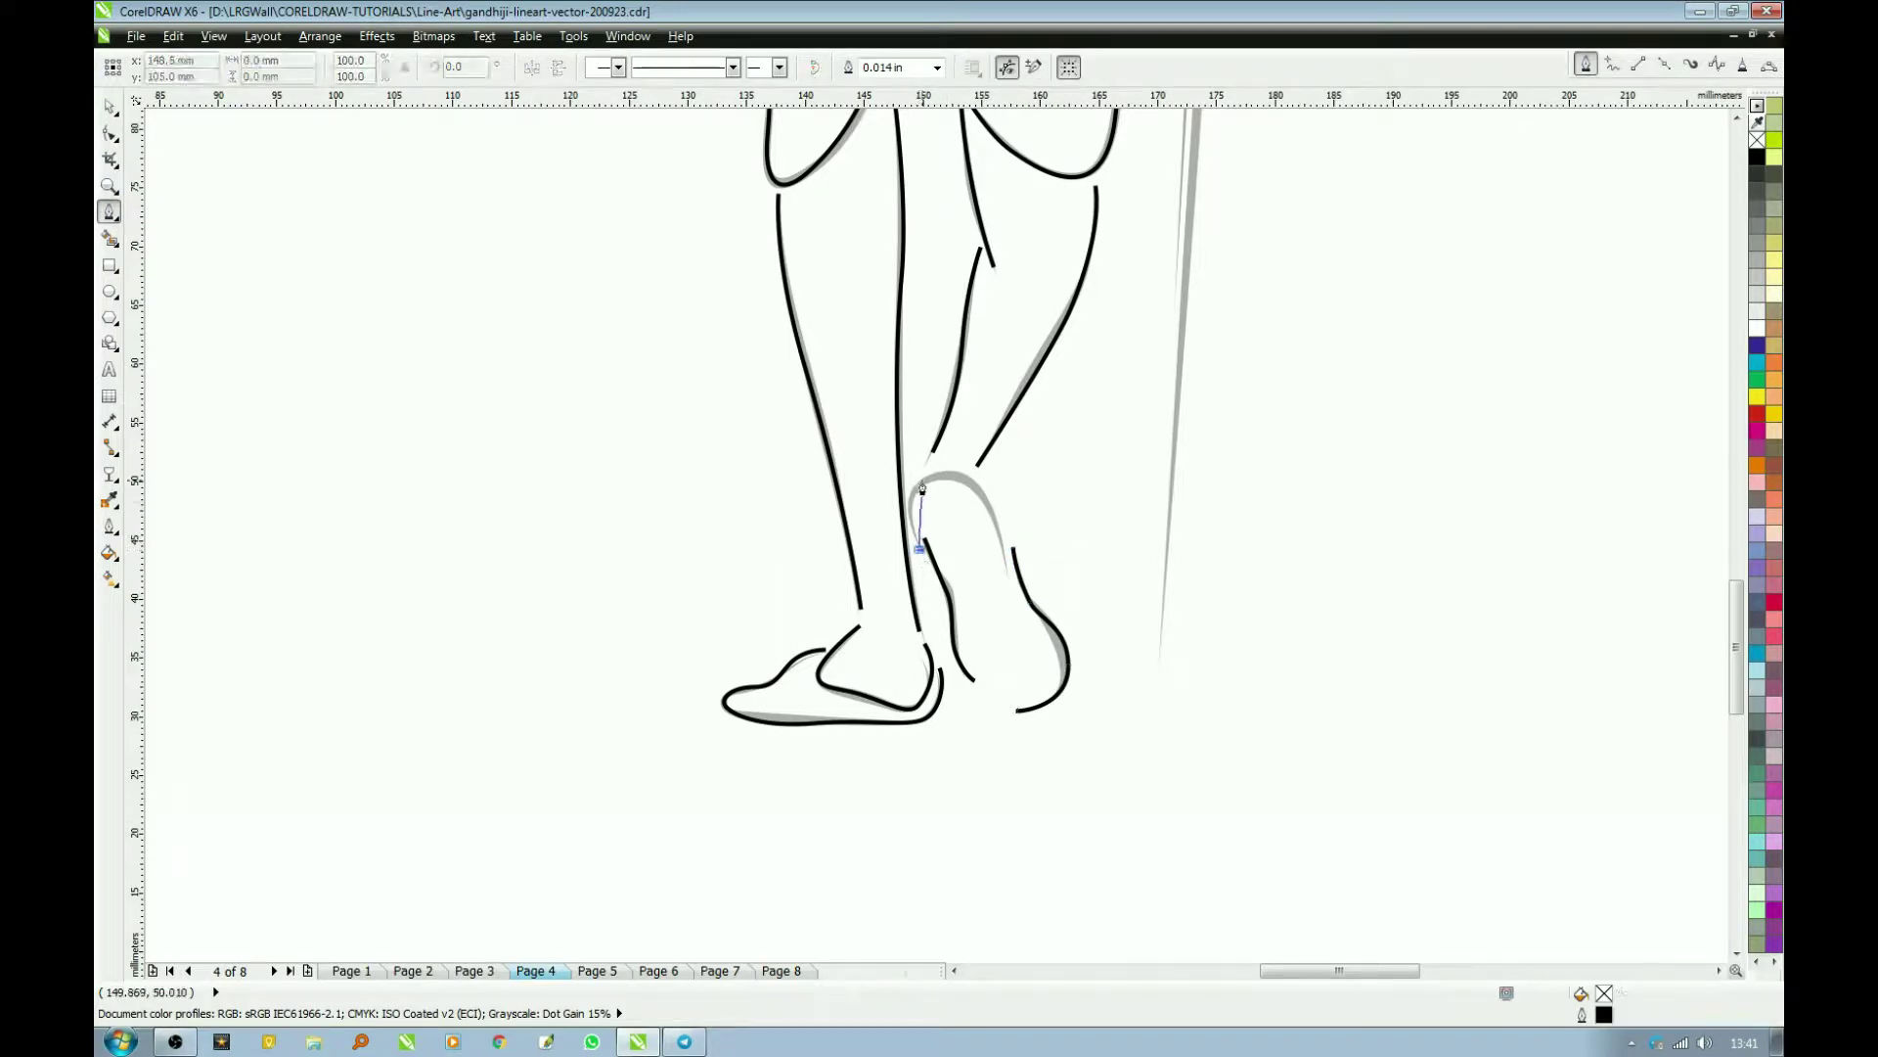
left_click_drag(929, 479, 991, 520)
left_click(1007, 567)
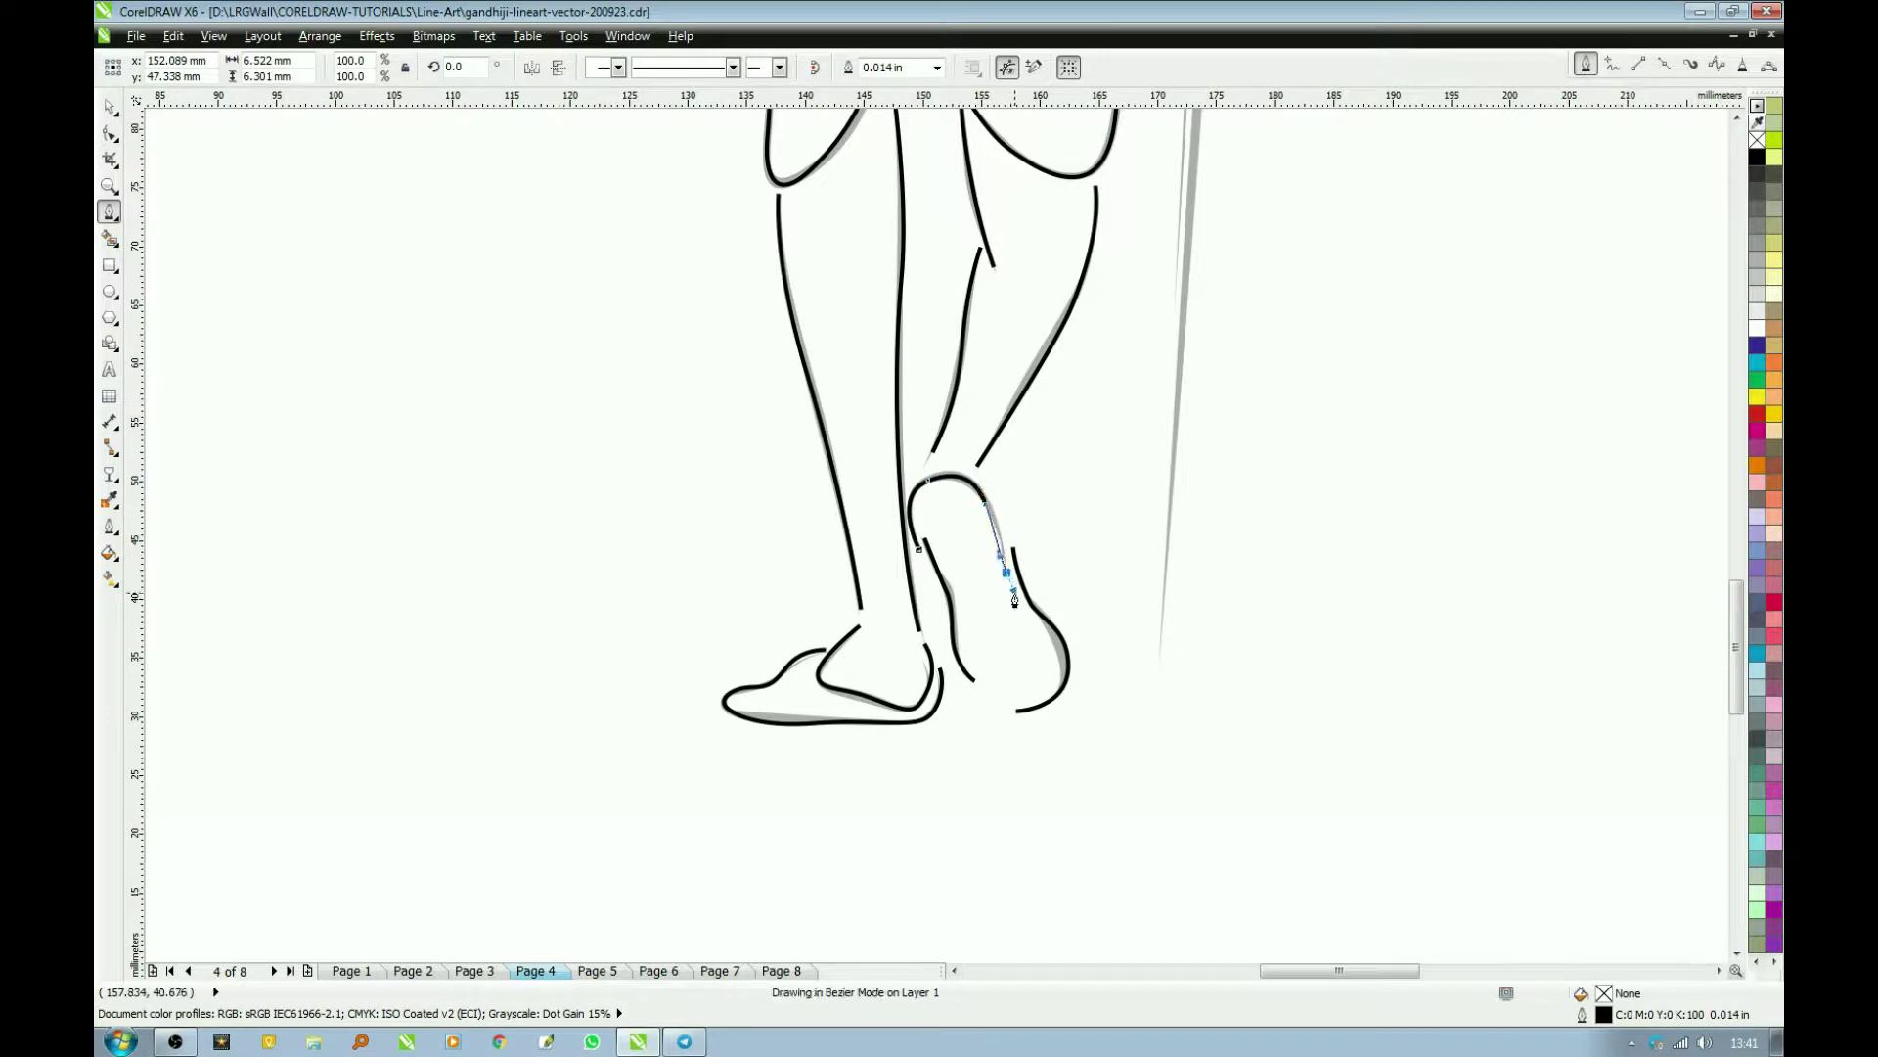
key("space")
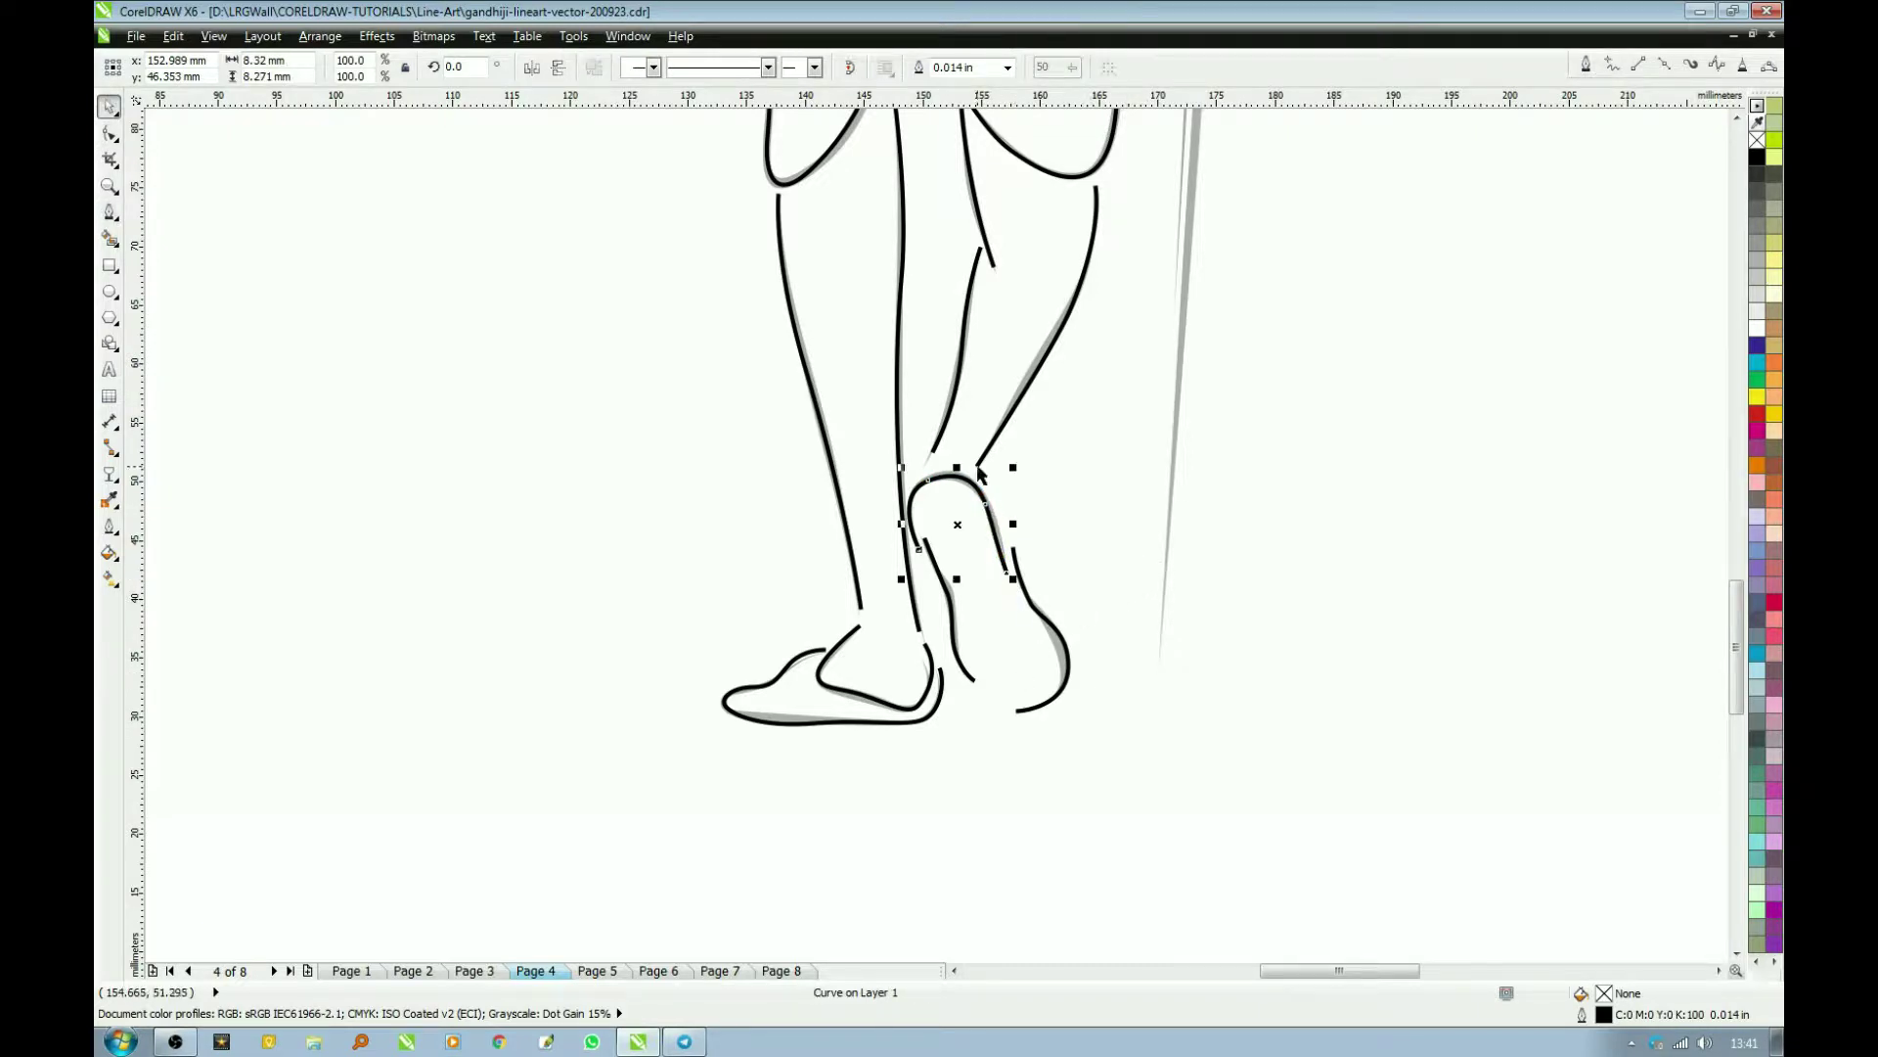
Step: Trace the lower part of the walking stick from its tip up to the shawl hem, about 5 mm wide and 71 mm high
key("F4")
key("F2")
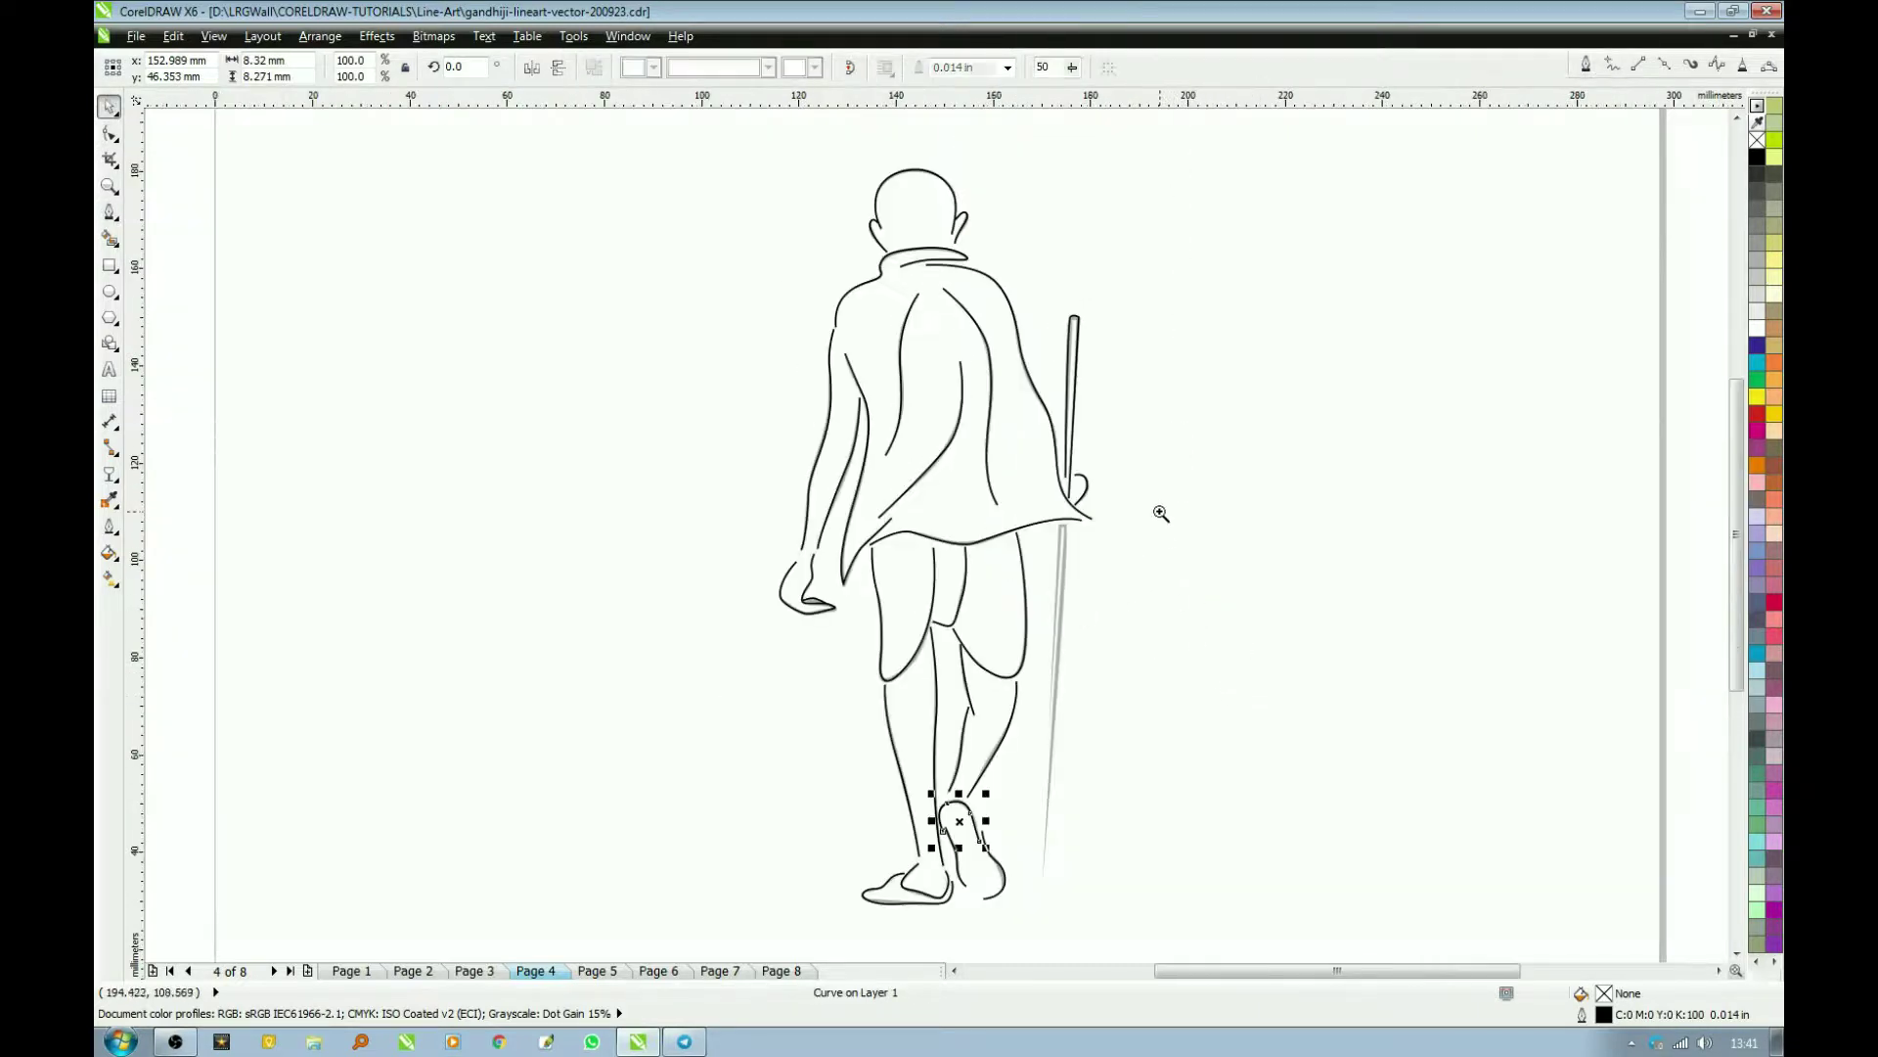
left_click_drag(1148, 420, 963, 878)
key("space")
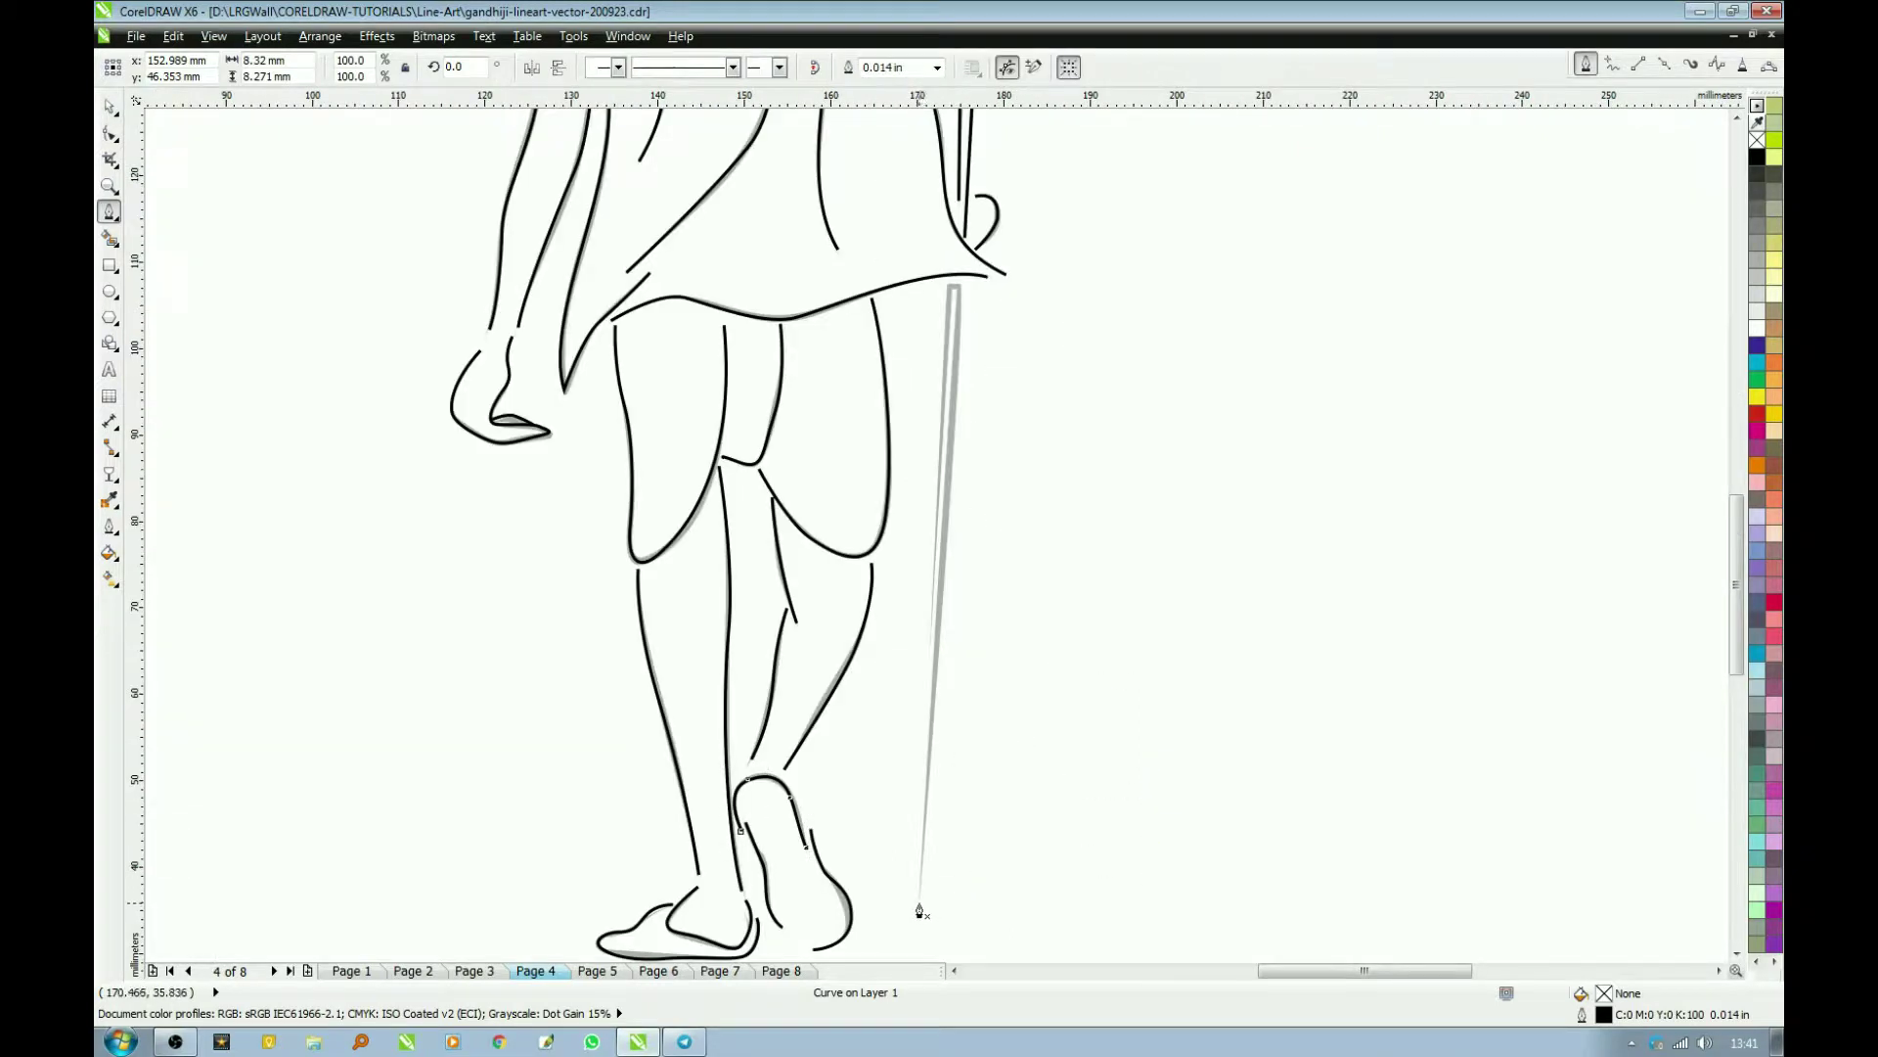
left_click(920, 907)
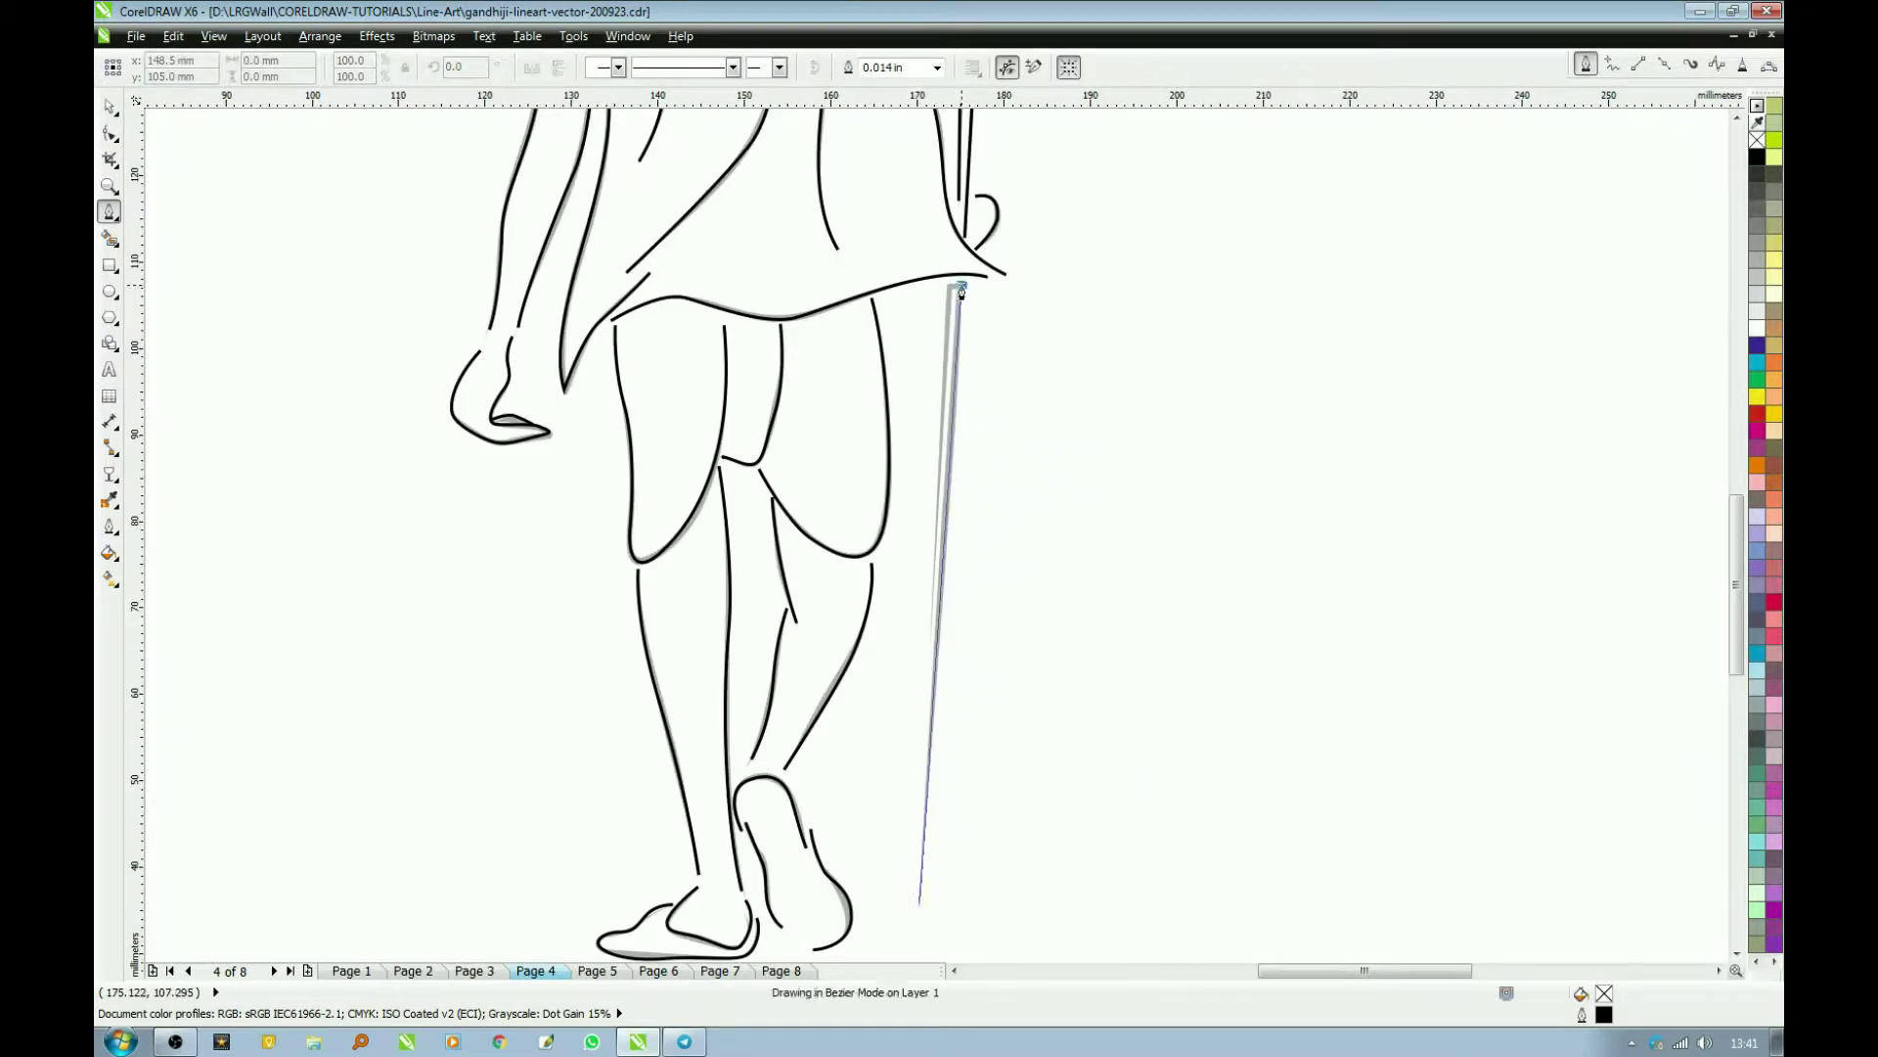
left_click(962, 289)
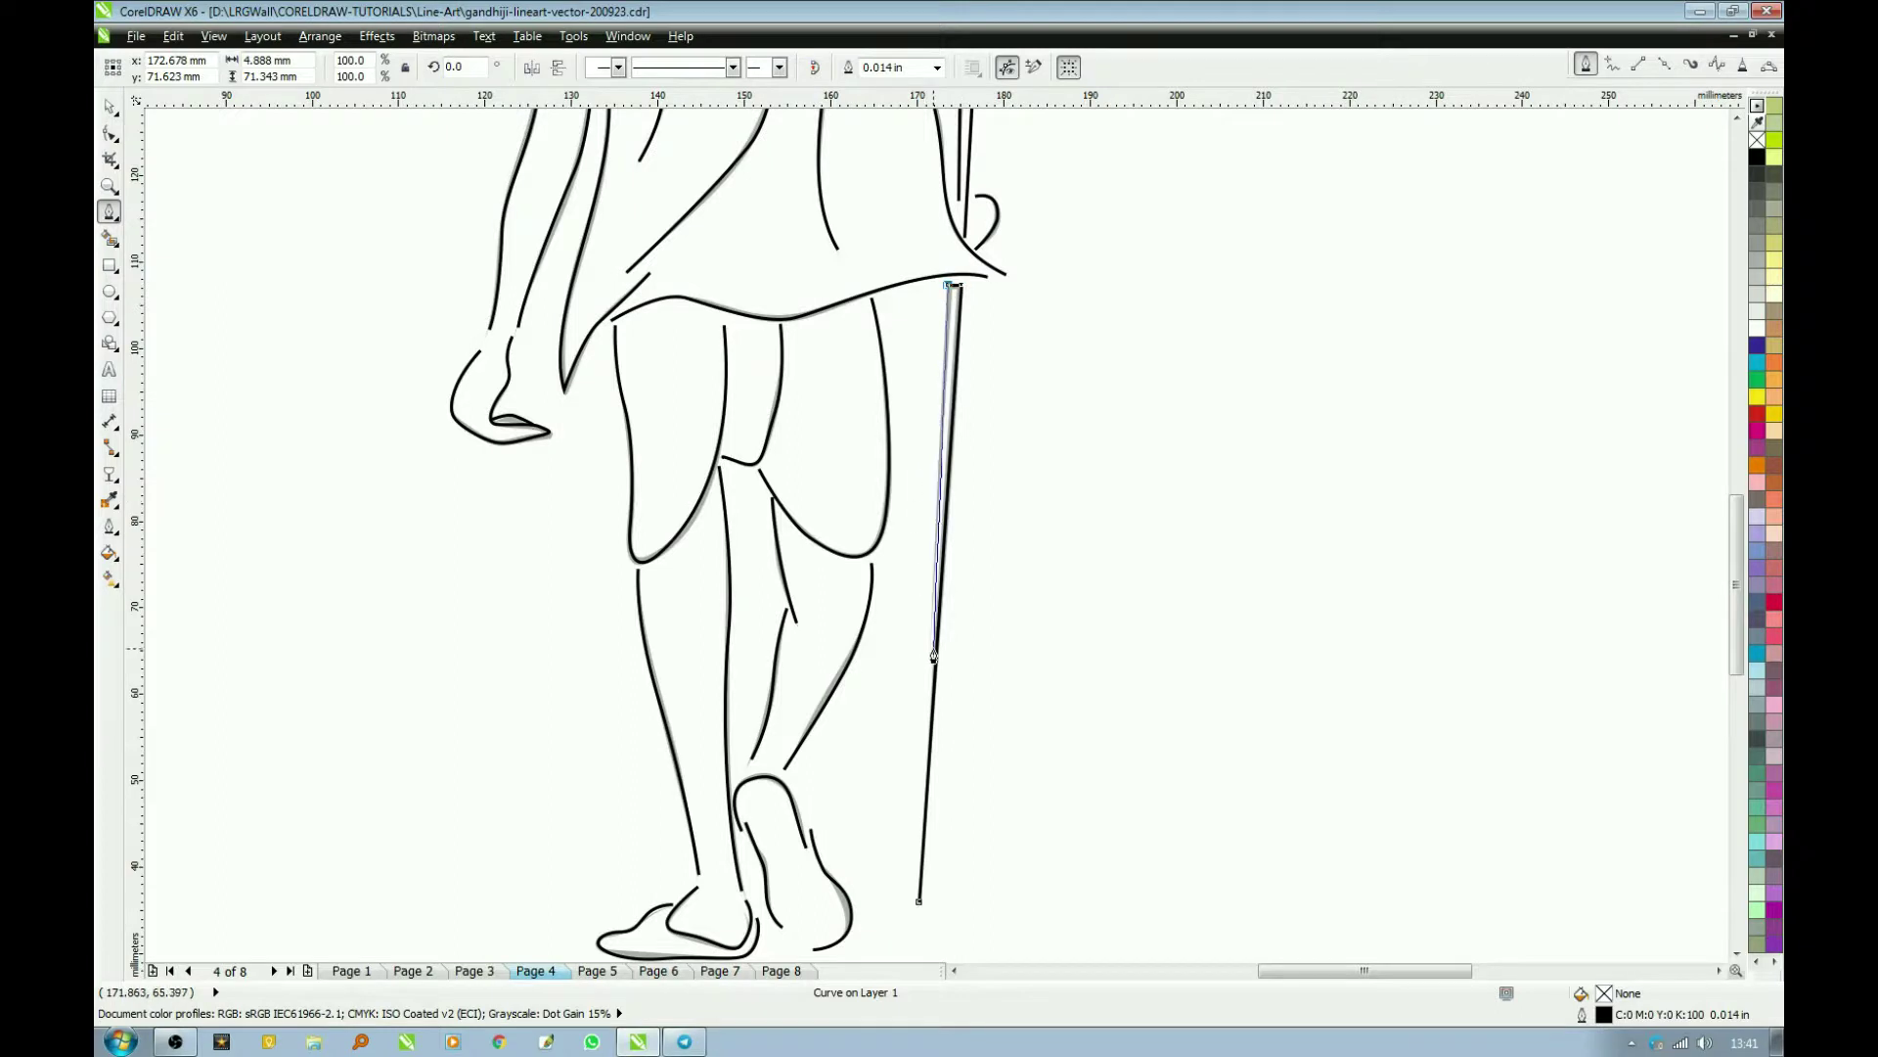
key("space")
Step: Combine all the traced curves of the figure and walking stick into a single curve object
scroll(1095, 525, "down", 3)
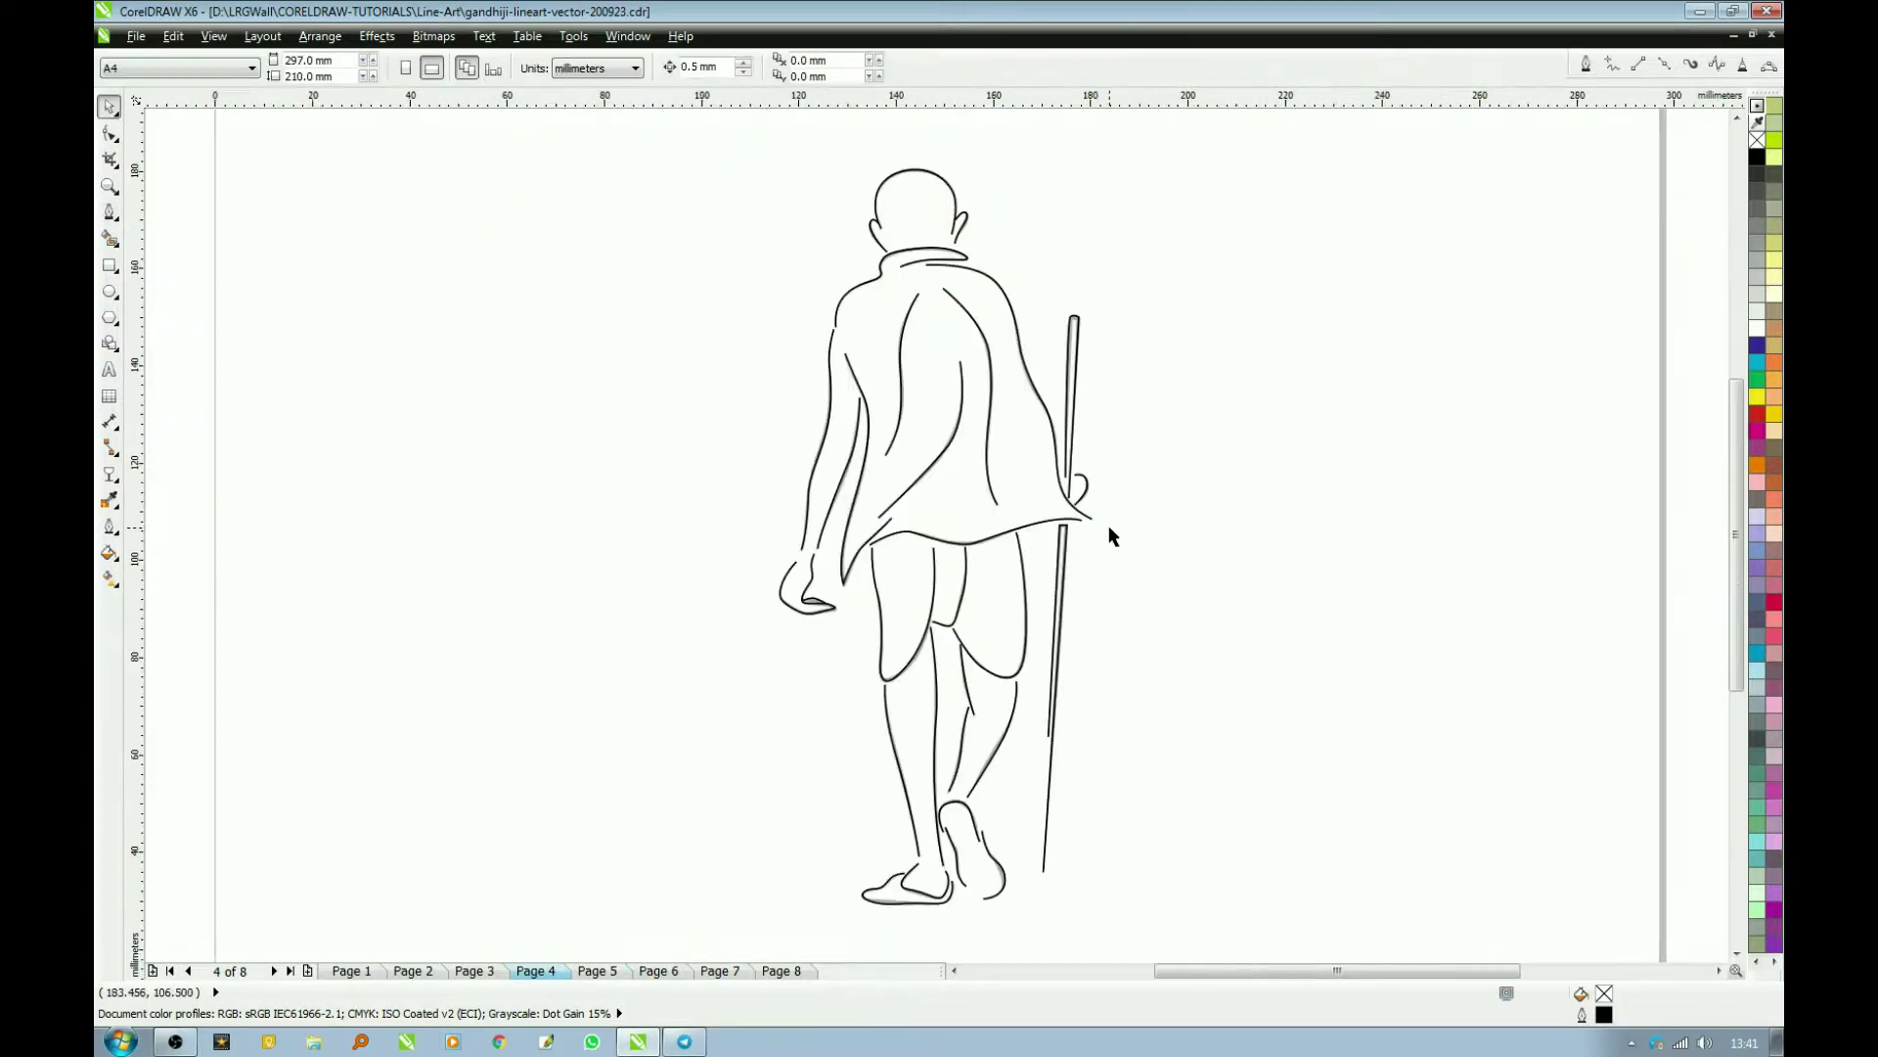
left_click_drag(721, 119, 1131, 869)
key("ctrl+l")
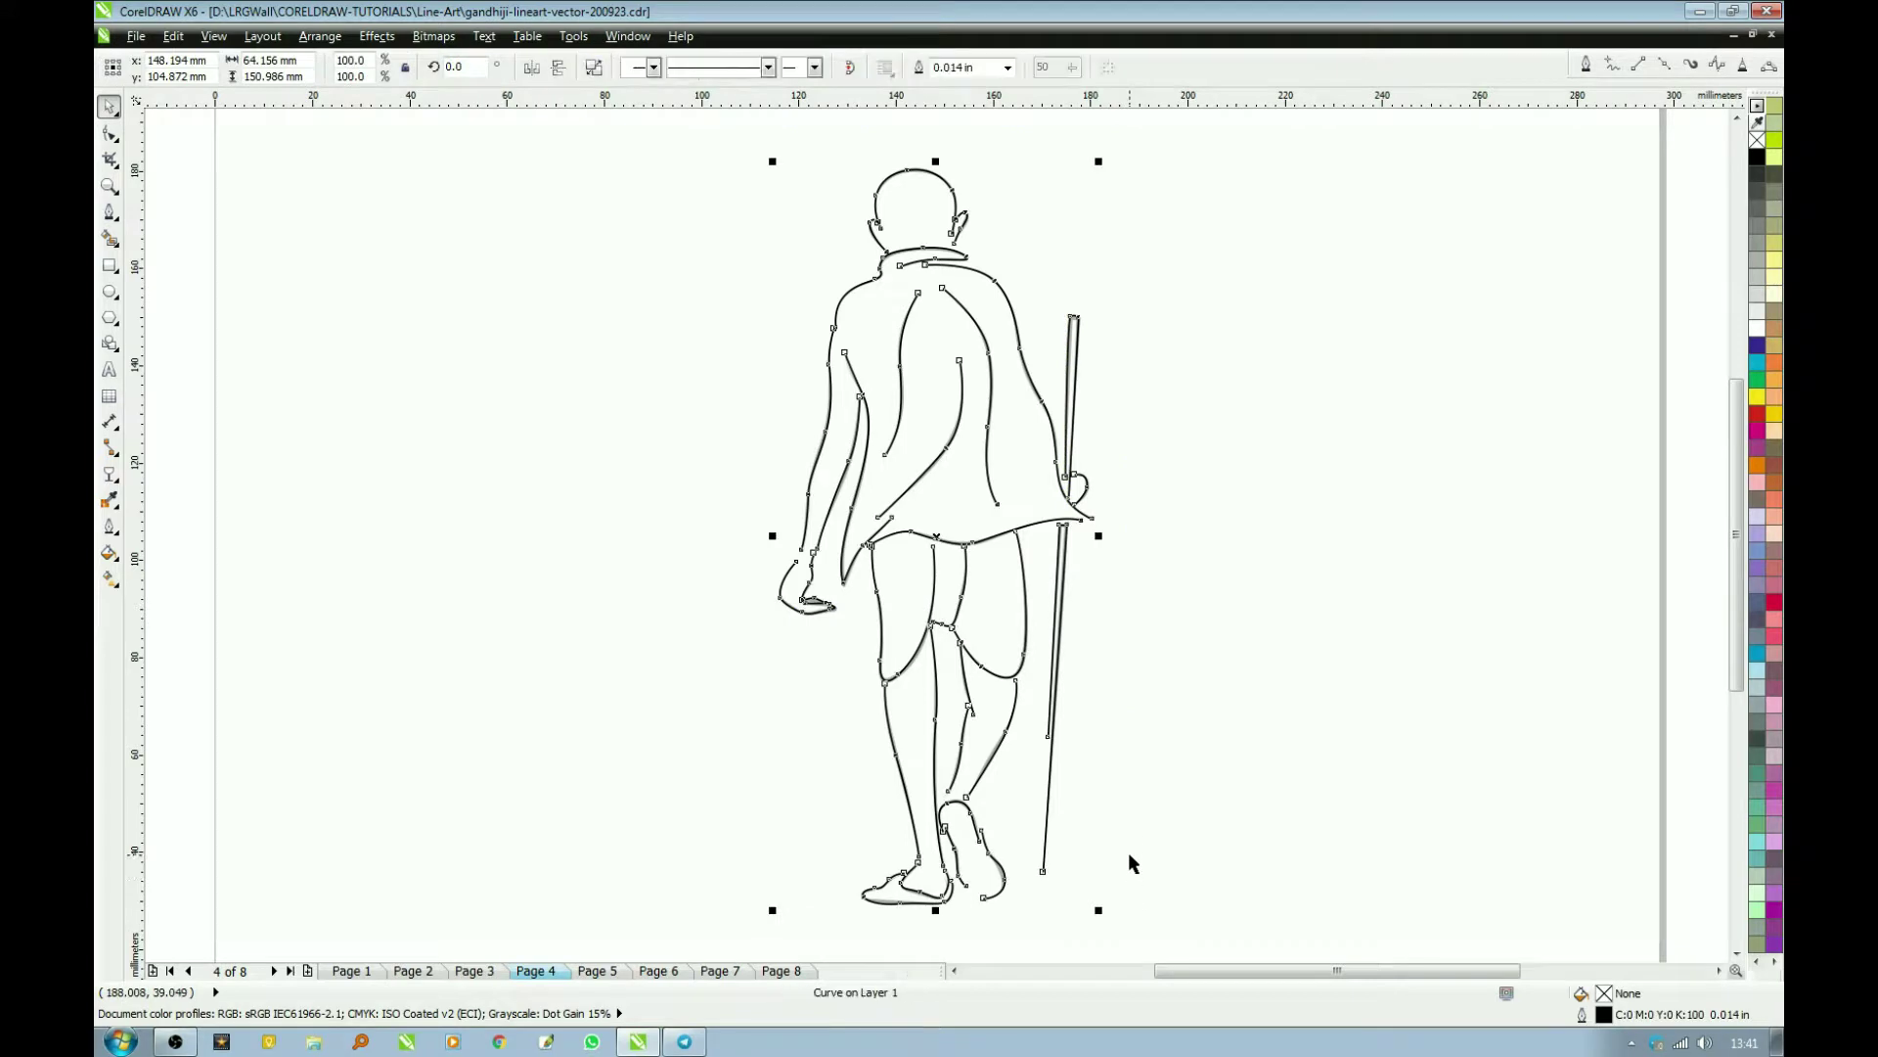
Step: Apply a tapered Artistic Media preset stroke to the combined curve with a stroke width of 1.0 mm
key("F2")
left_click_drag(734, 149, 1129, 455)
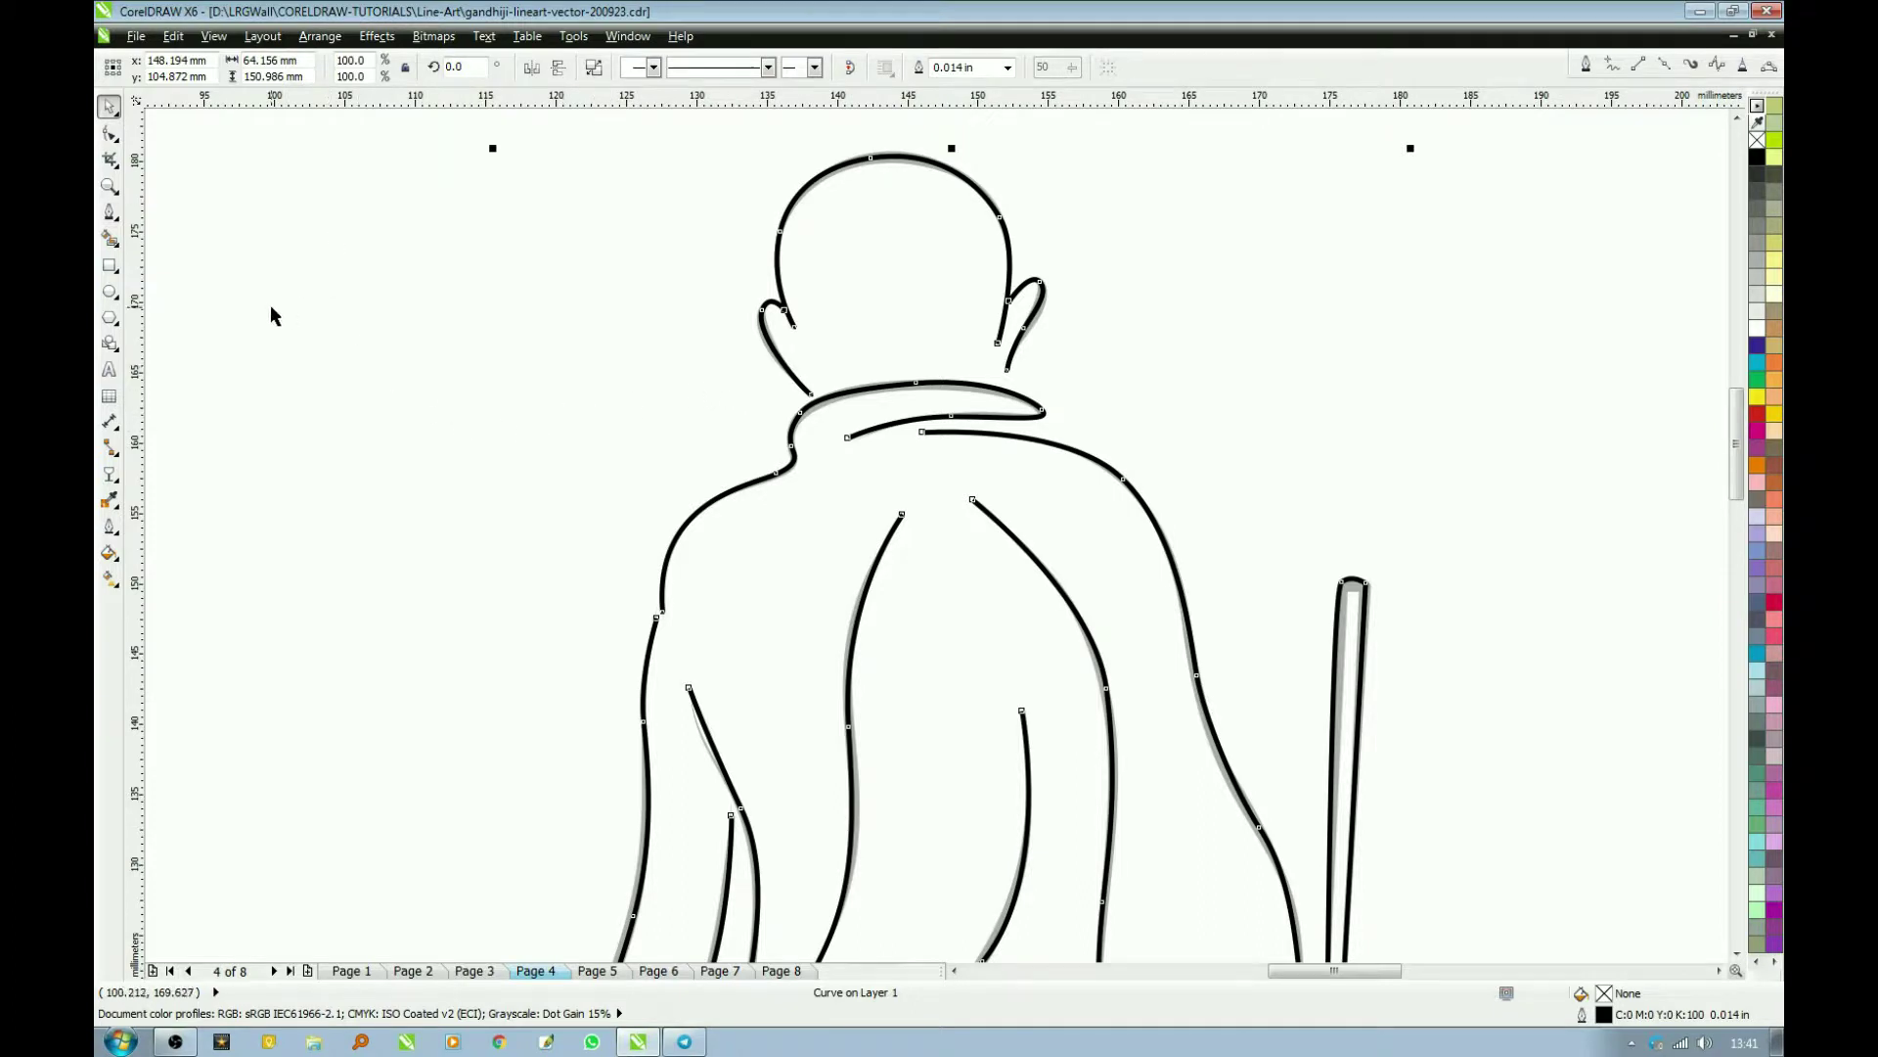
left_click(113, 219)
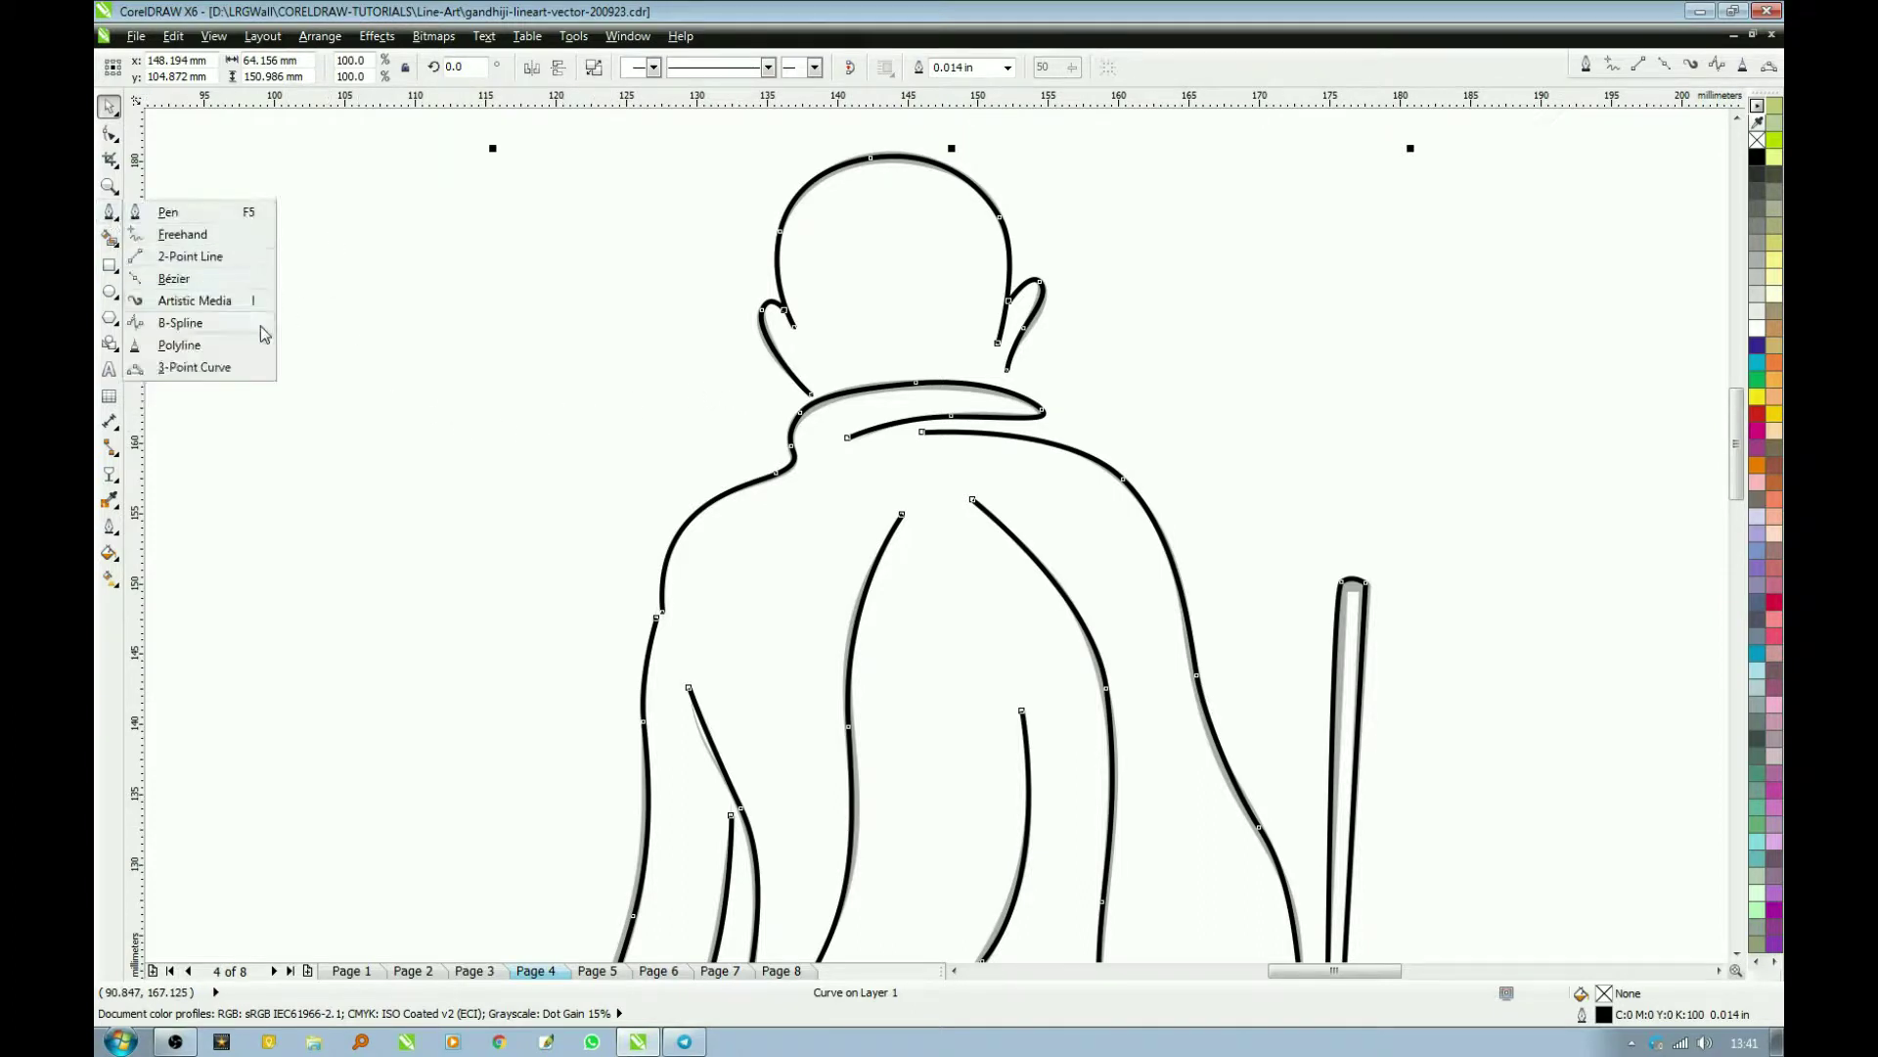
left_click(196, 301)
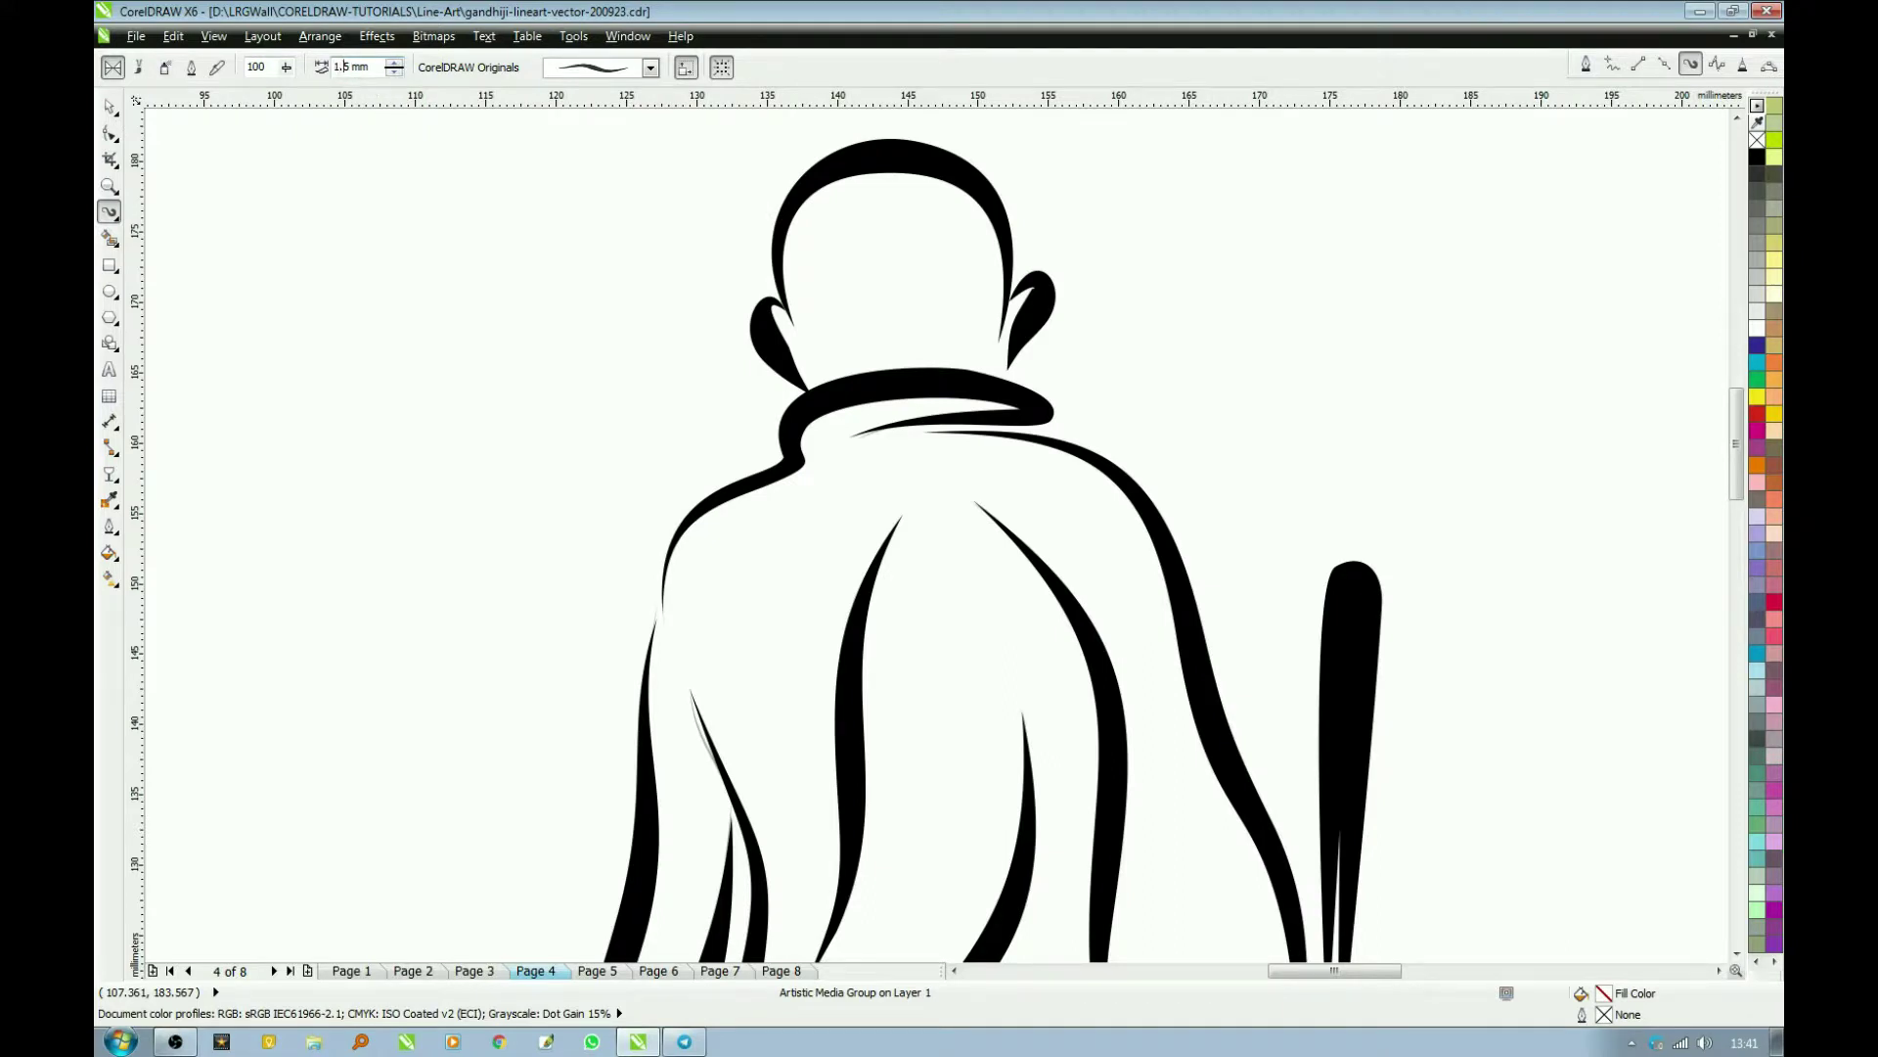
key("Return")
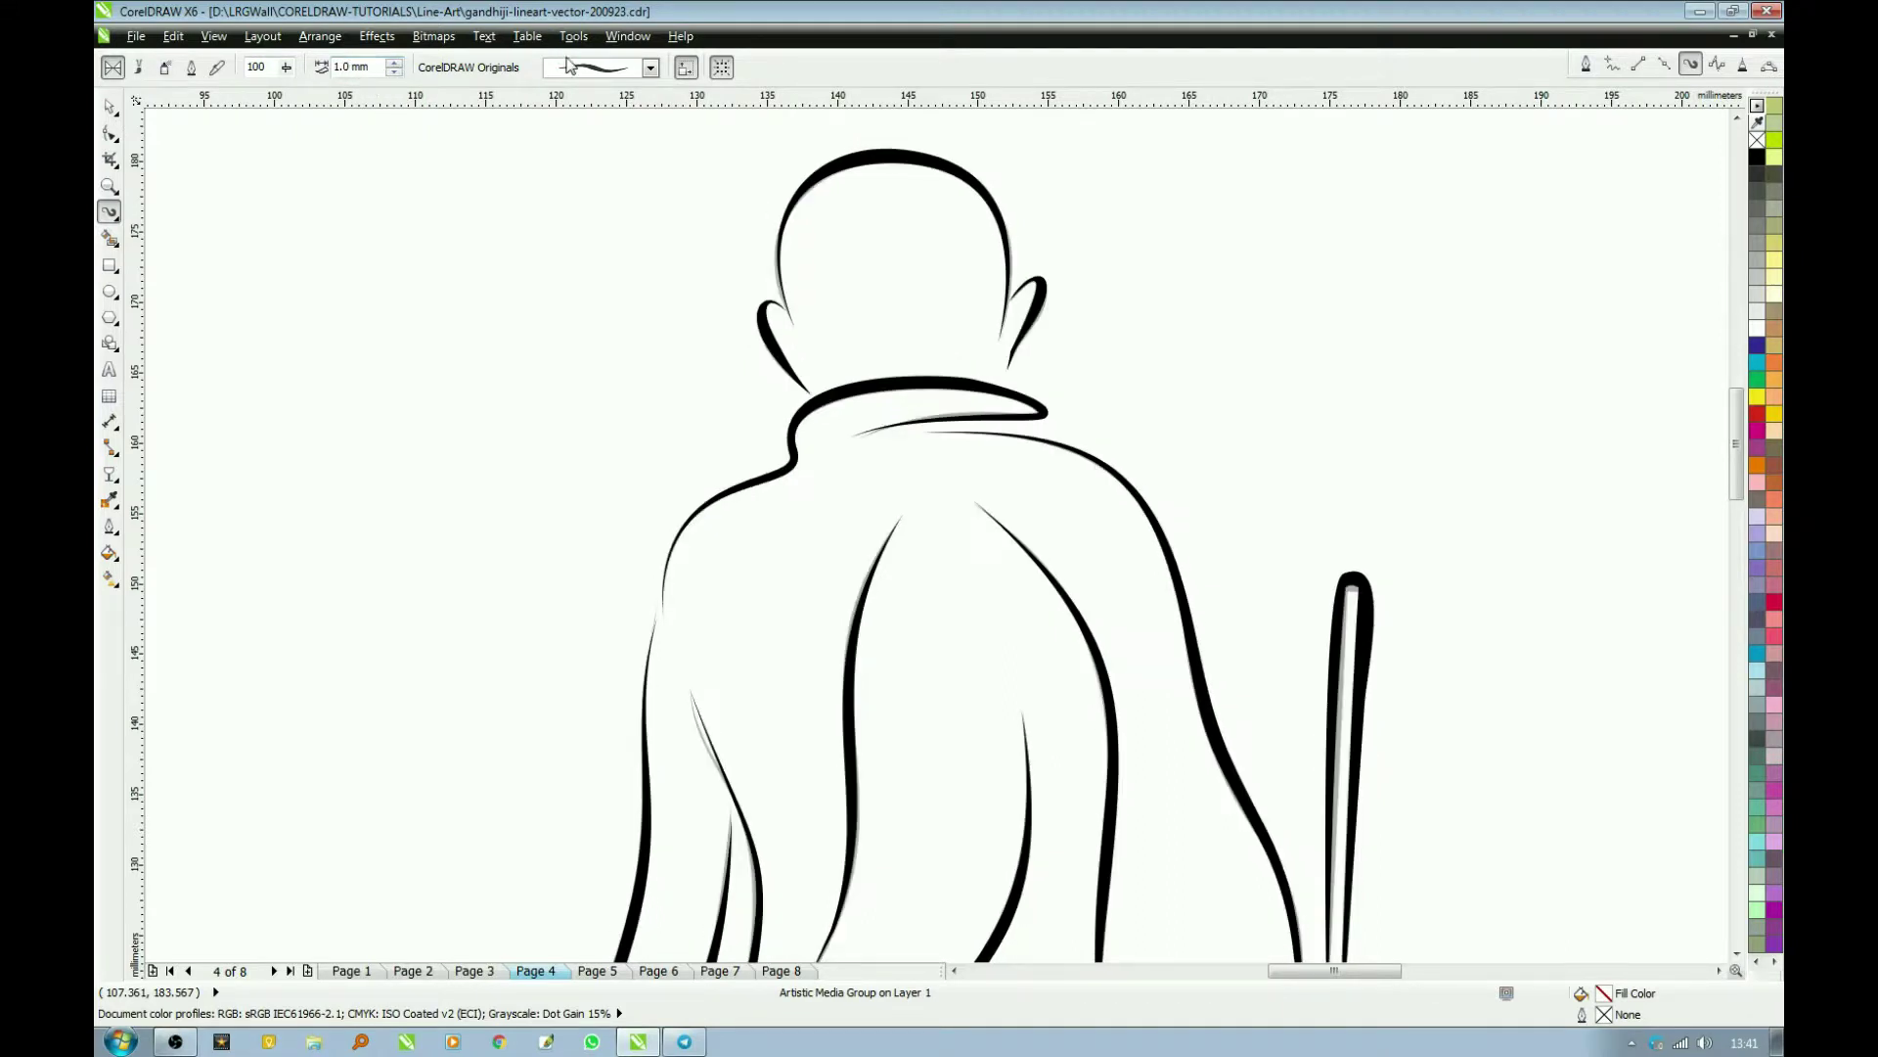
key("F4")
key("Escape")
key("space")
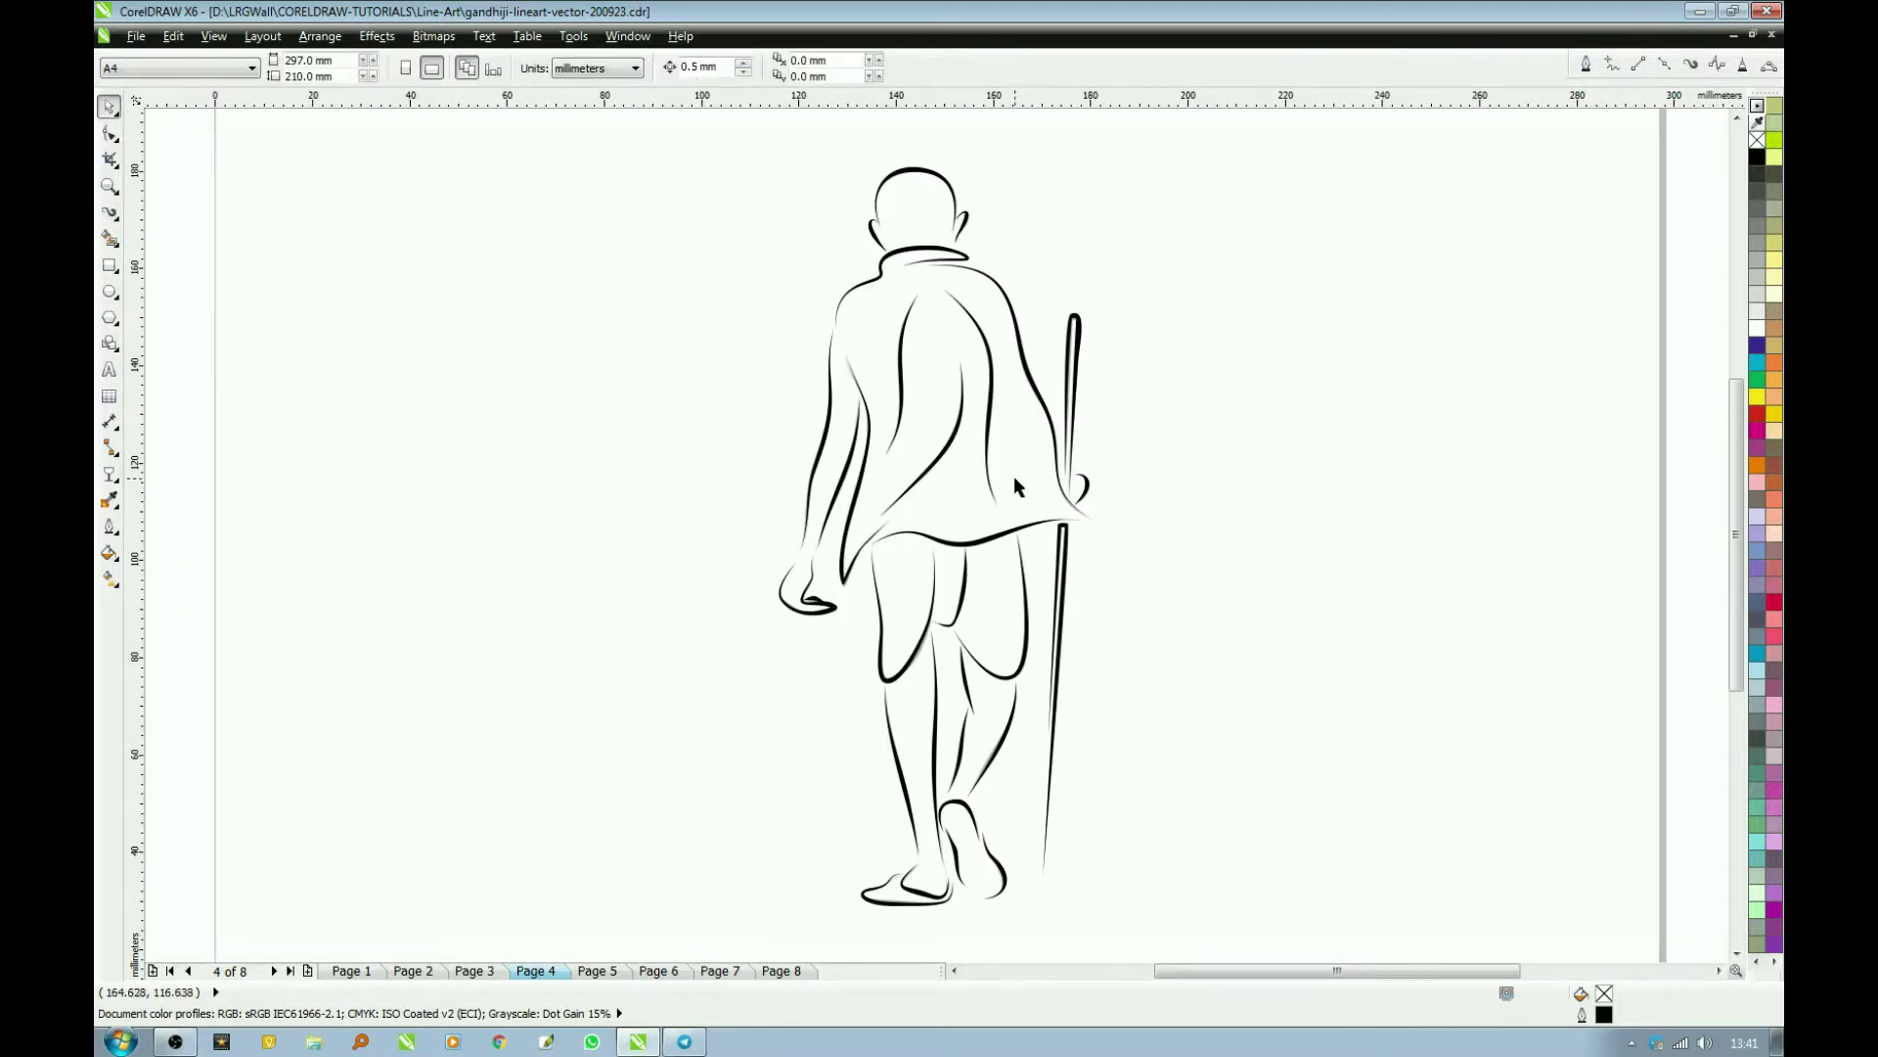
Step: Unlock the grey reference sketch group behind the artwork and delete it, keeping only the artistic media figure
right_click(996, 256)
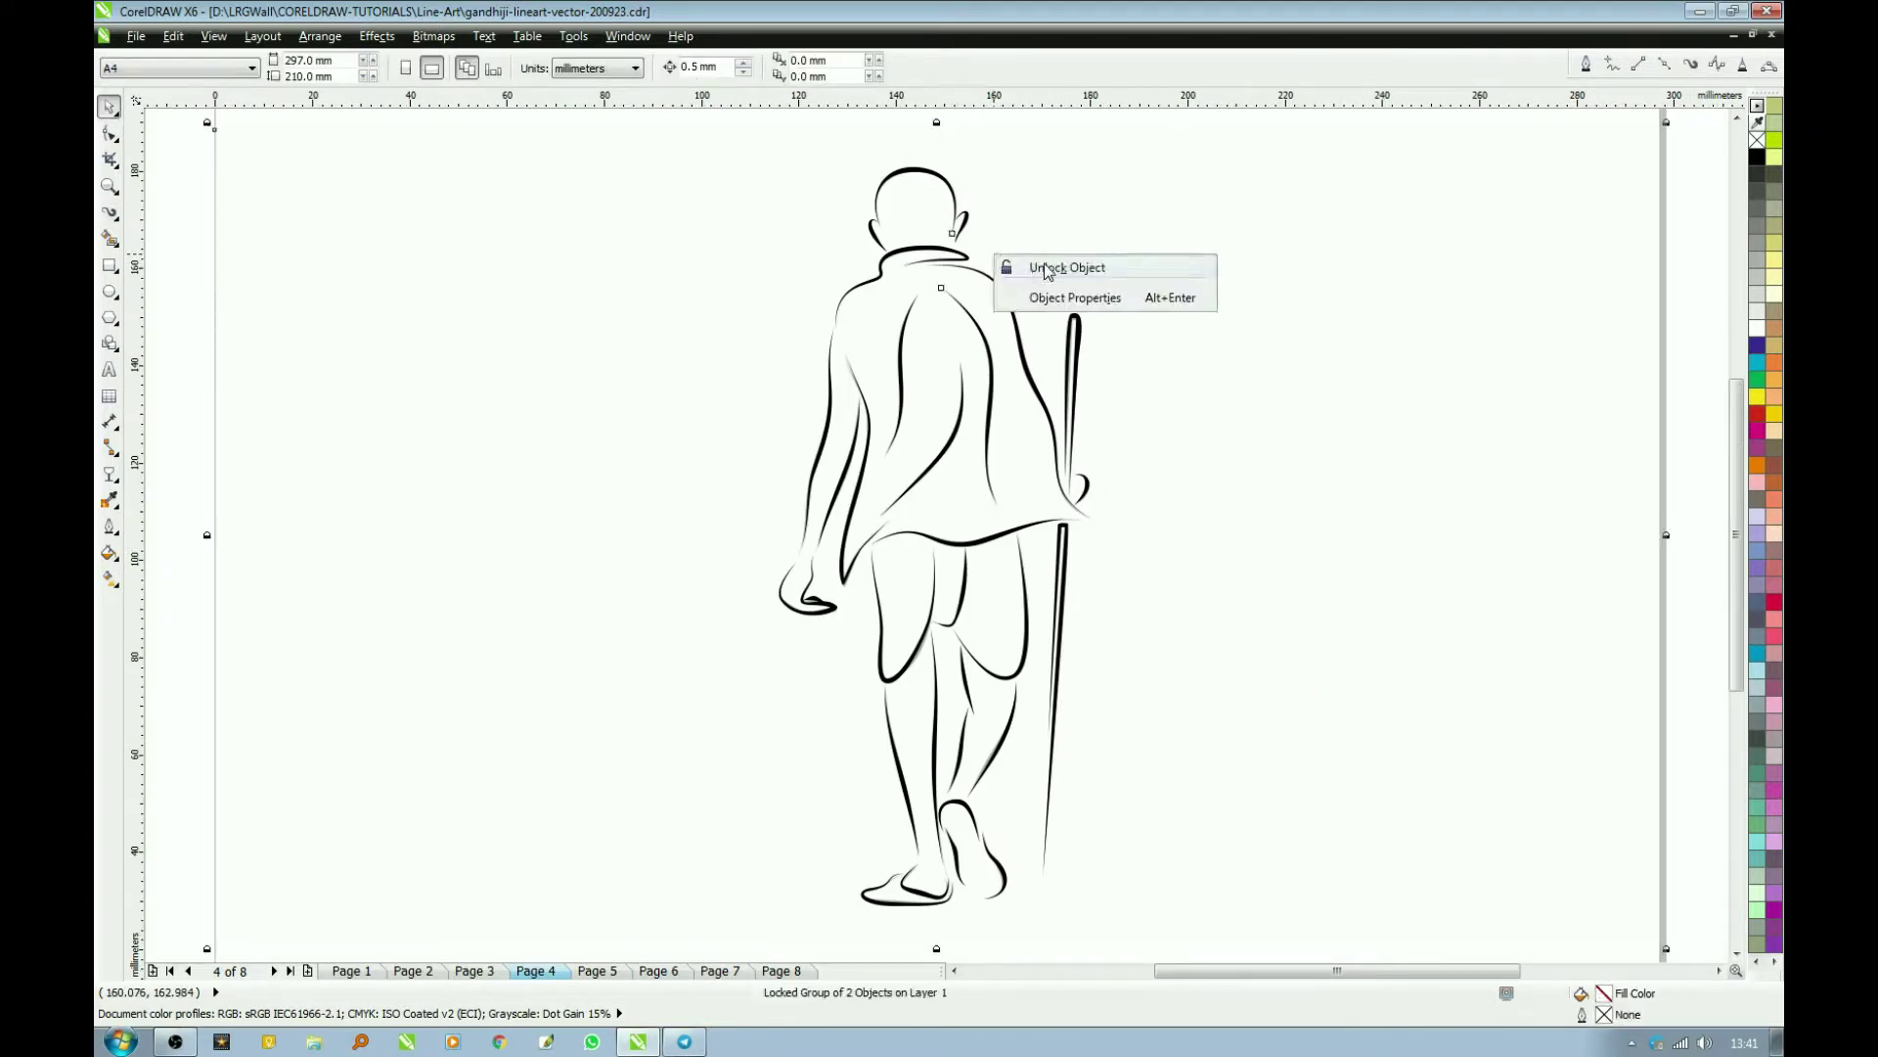
left_click(1047, 269)
left_click(1143, 260)
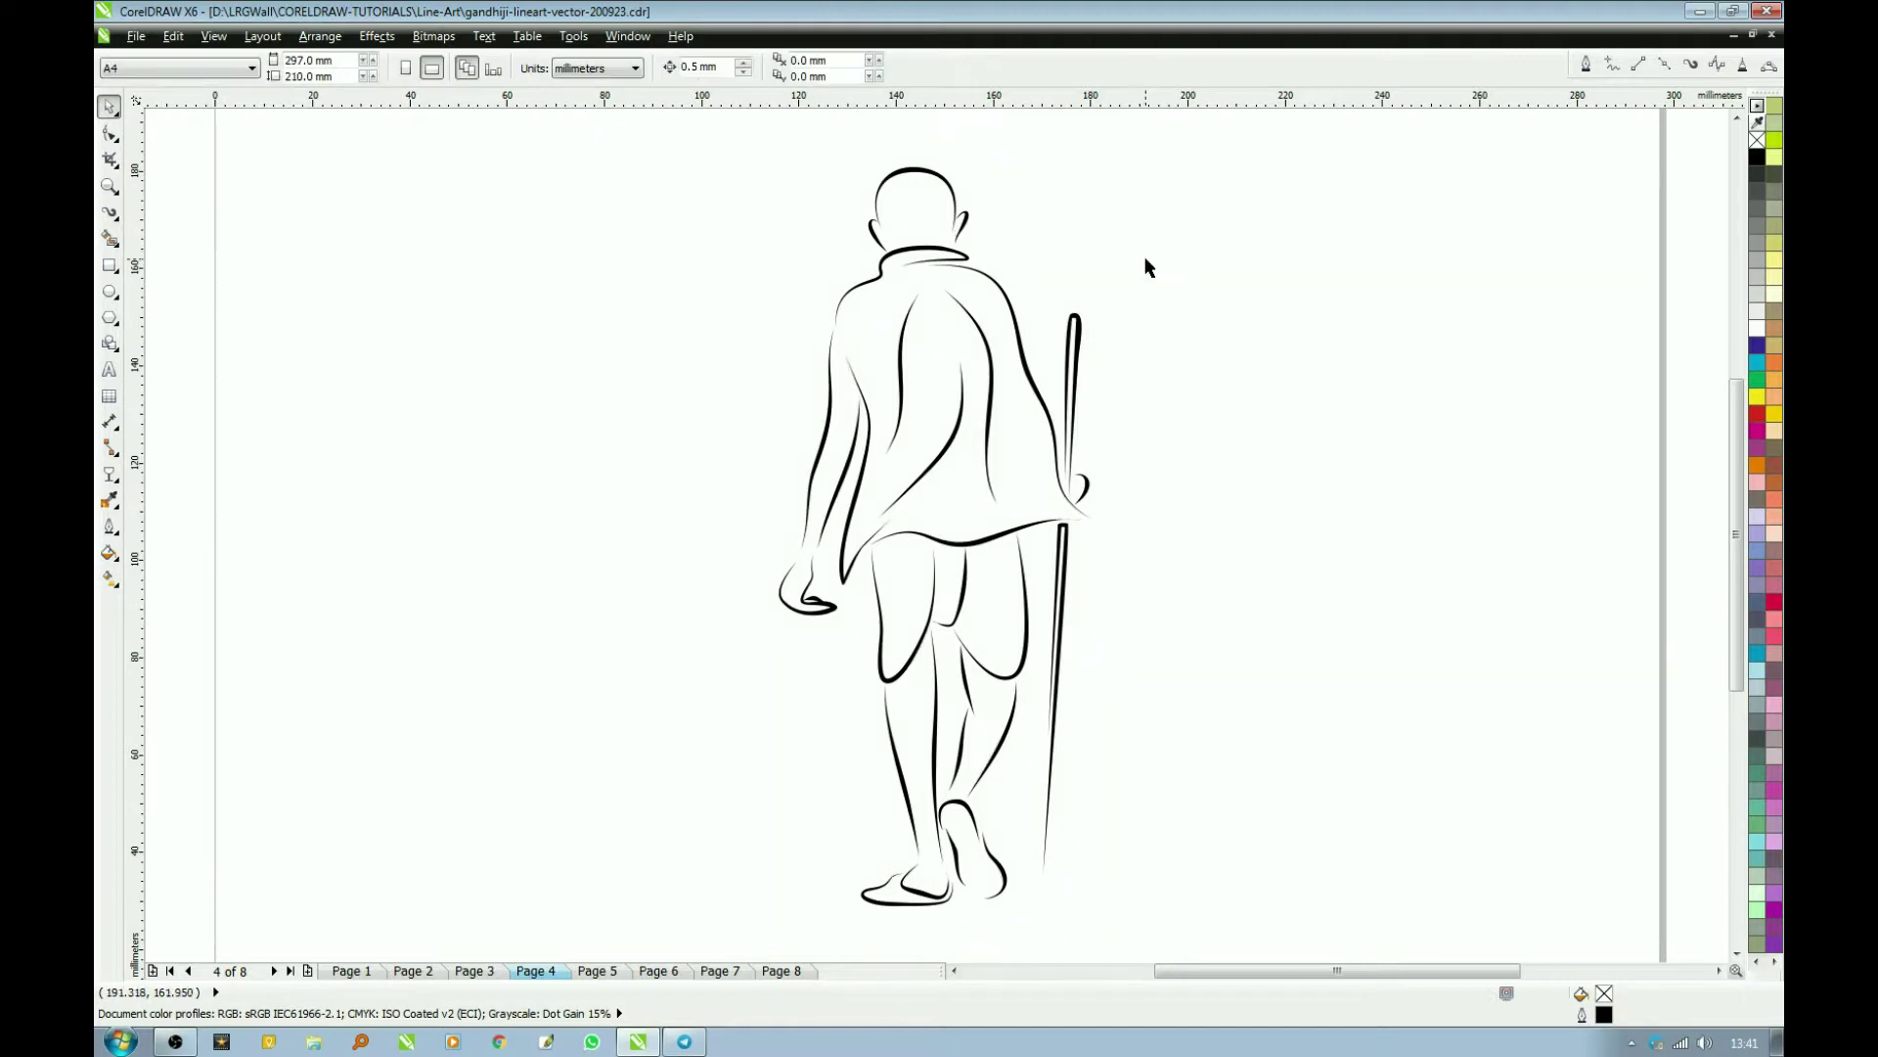
key("F4")
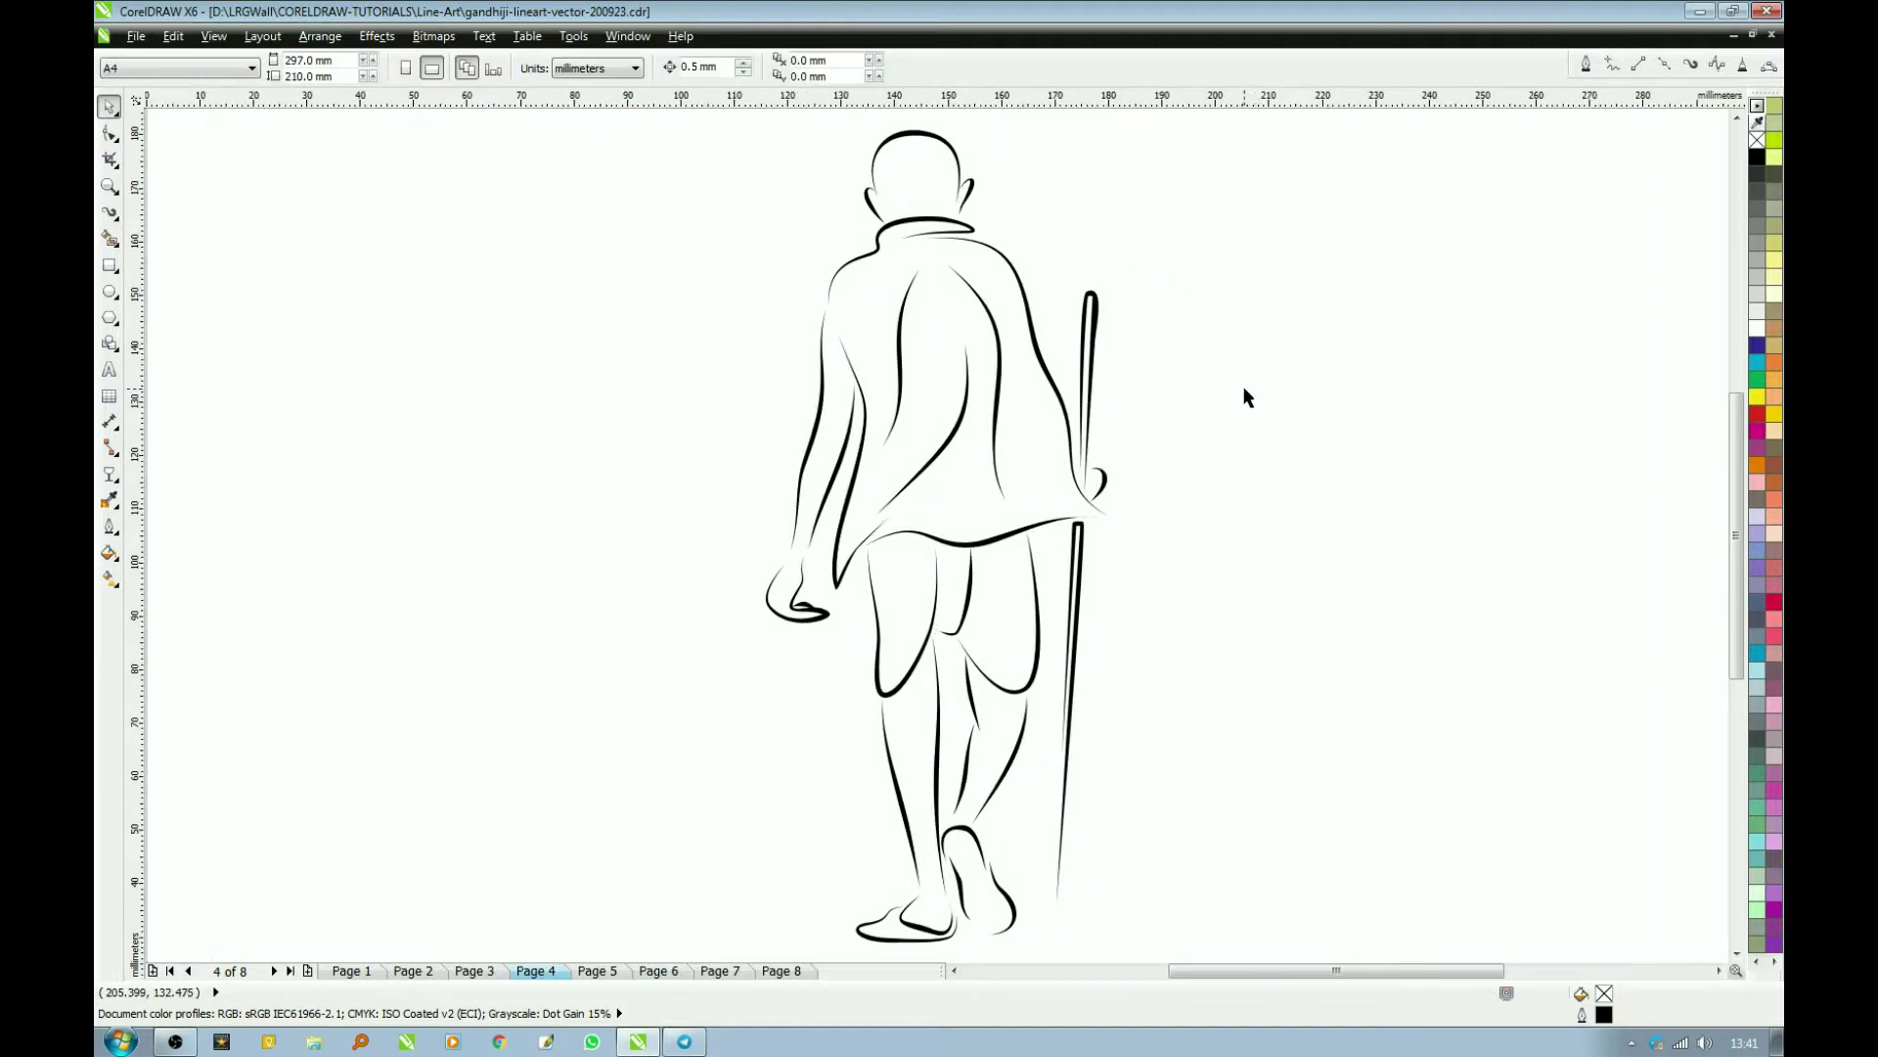
key("ctrl+a")
left_click(1307, 665)
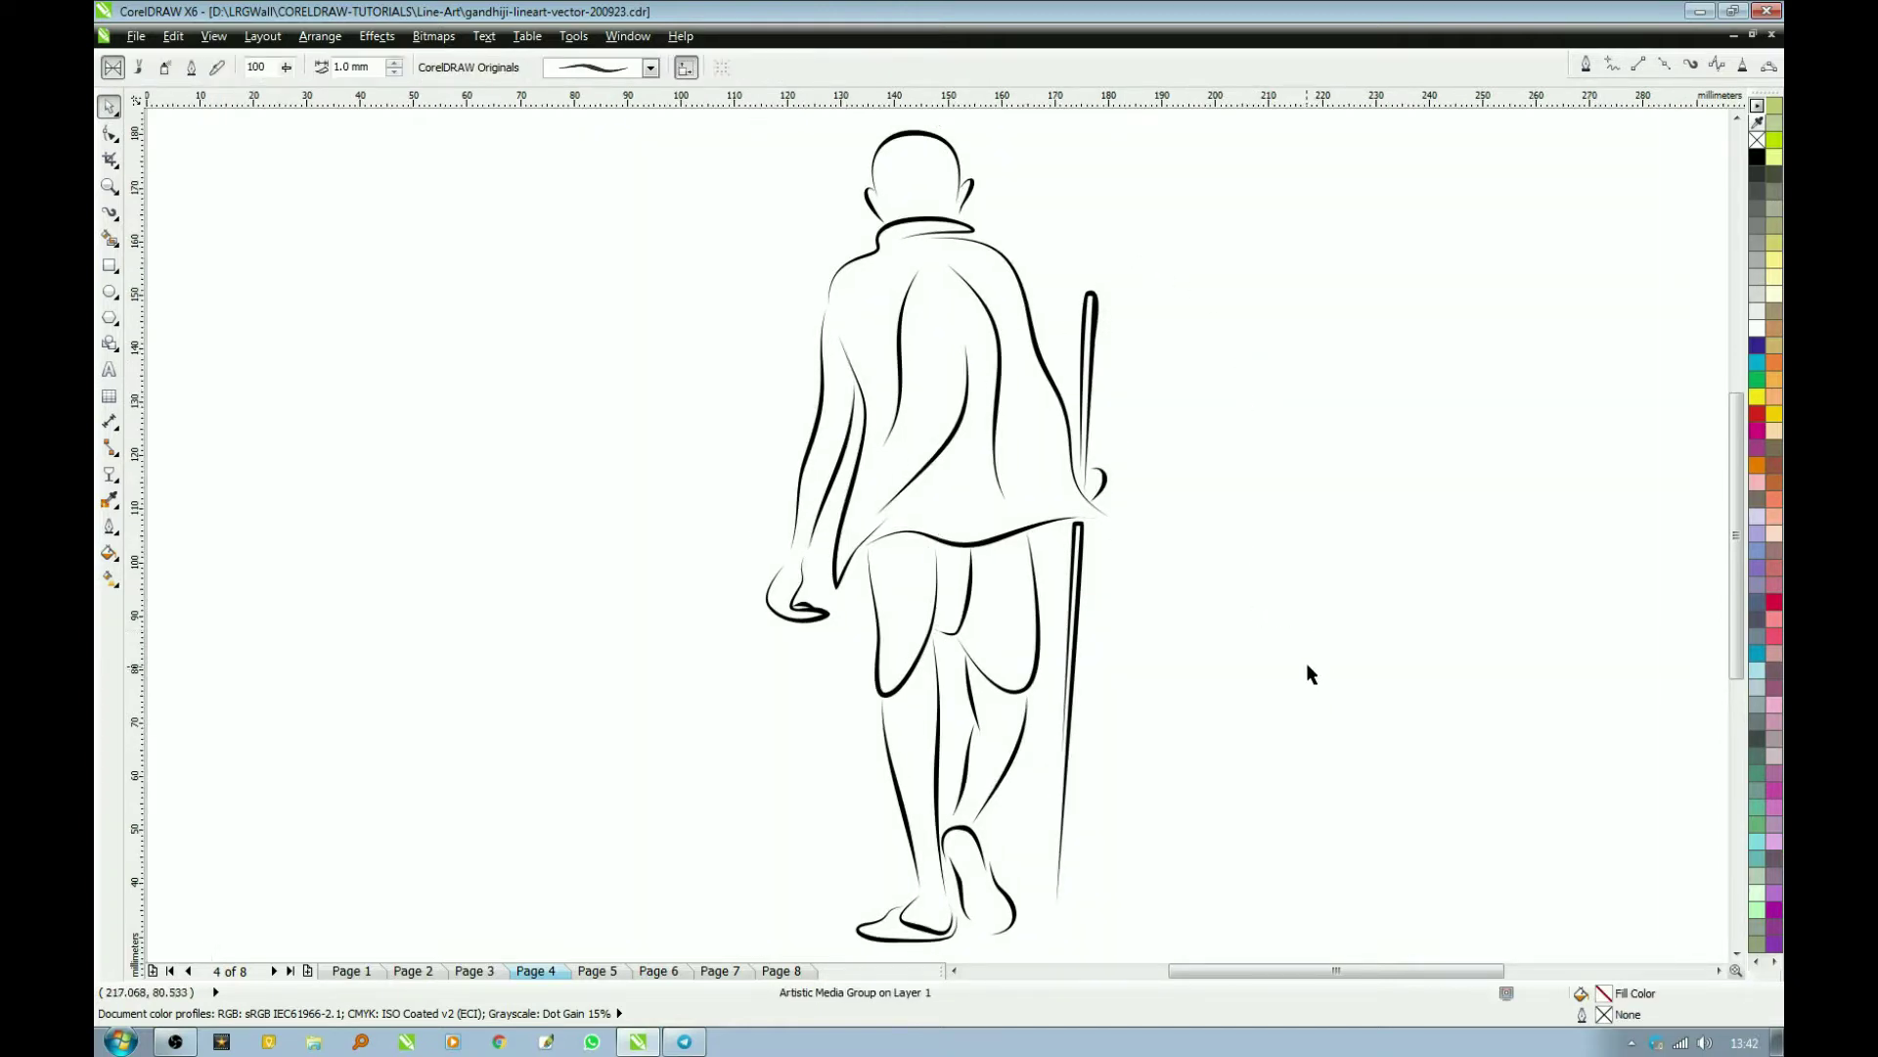